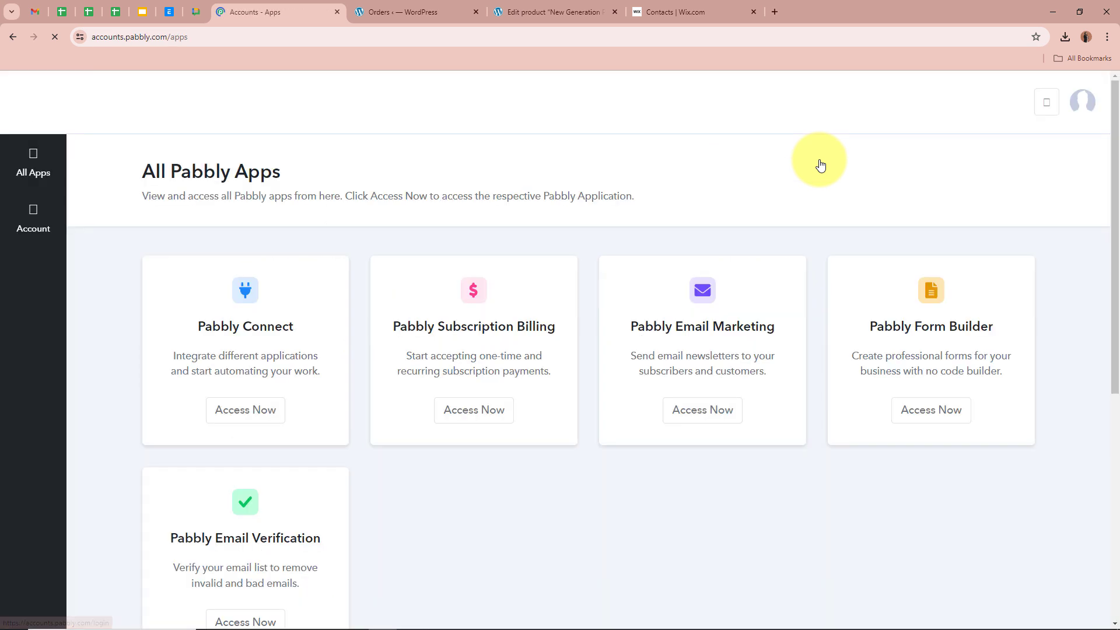
- Highlight the All Pabbly Apps heading on the Pabbly apps page
{"action": "left_click_drag", "start_coordinate": [138, 173], "coordinate": [425, 178]}
- Open Pabbly Connect in a new tab from its Access Now card
{"action": "left_click", "coordinate": [459, 179]}
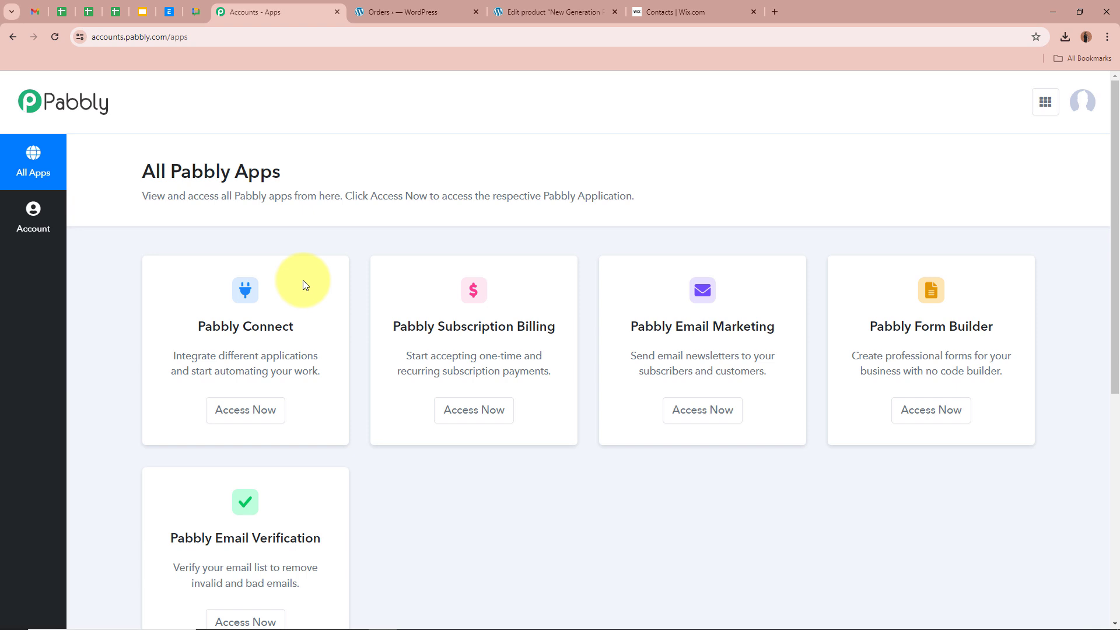
{"action": "left_click_drag", "start_coordinate": [197, 324], "coordinate": [358, 327]}
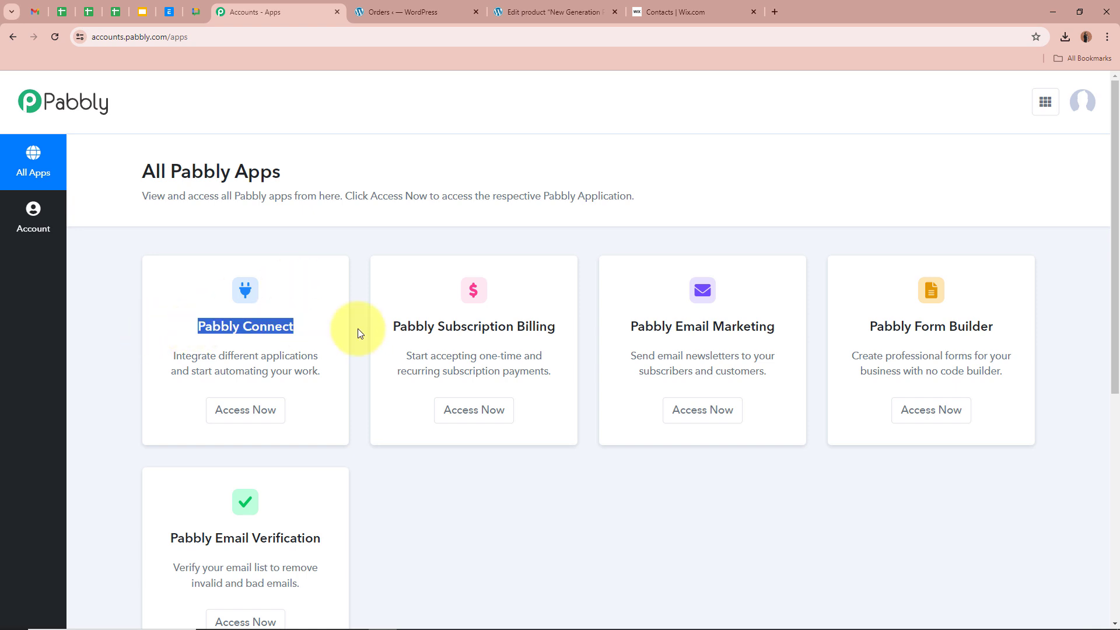
{"action": "left_click", "coordinate": [285, 300]}
{"action": "left_click", "coordinate": [262, 414]}
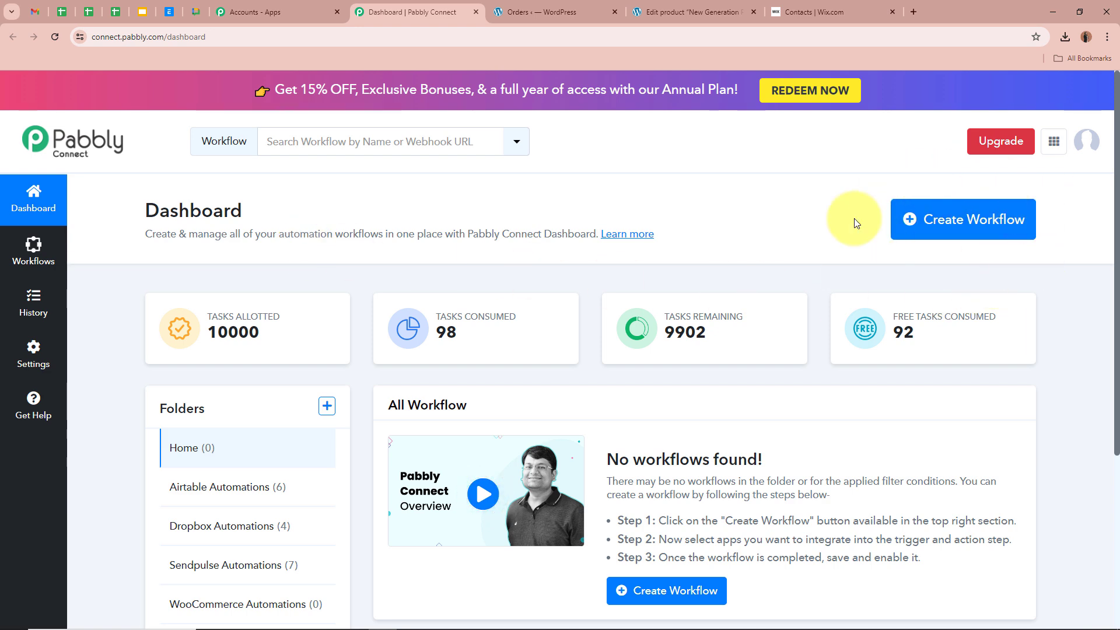
- Start a new workflow named 'How to Create Wix Contact from WooCommerce Order'
{"action": "left_click", "coordinate": [957, 238]}
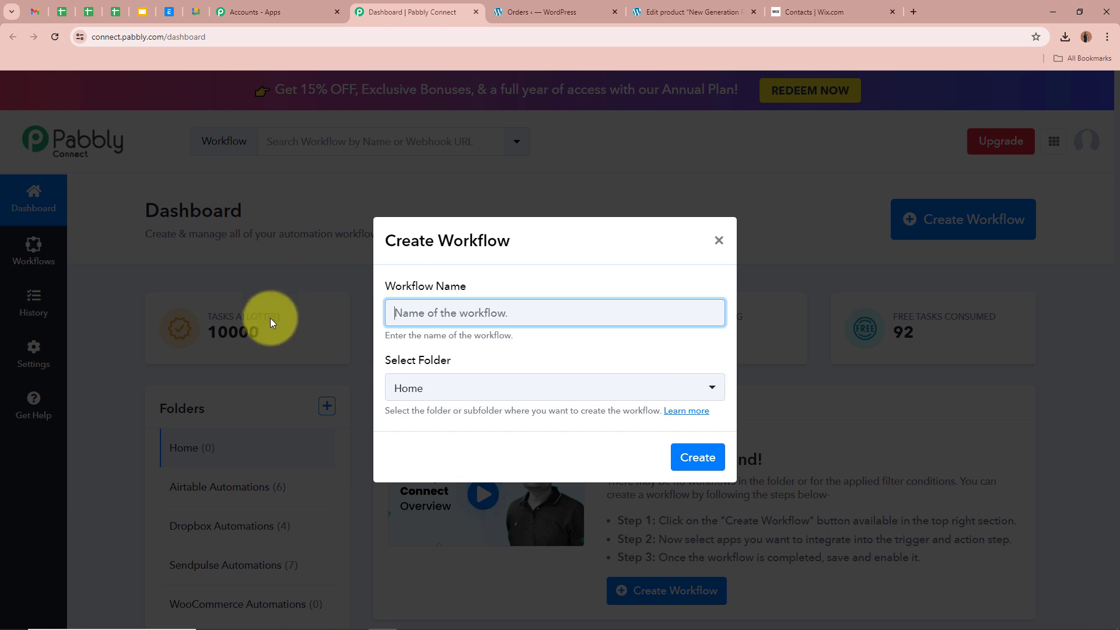
{"action": "left_click_drag", "start_coordinate": [500, 283], "coordinate": [466, 308]}
{"action": "left_click", "coordinate": [466, 307]}
{"action": "type", "text": "How to Create Wix Contact from WooCommerce Order"}
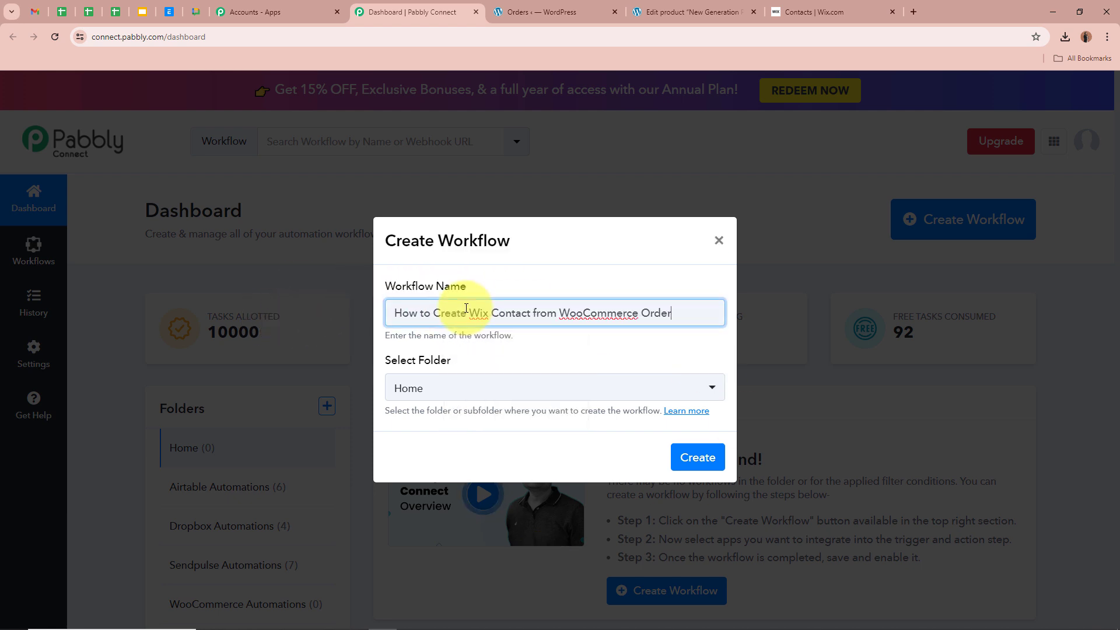
{"action": "left_click", "coordinate": [508, 359]}
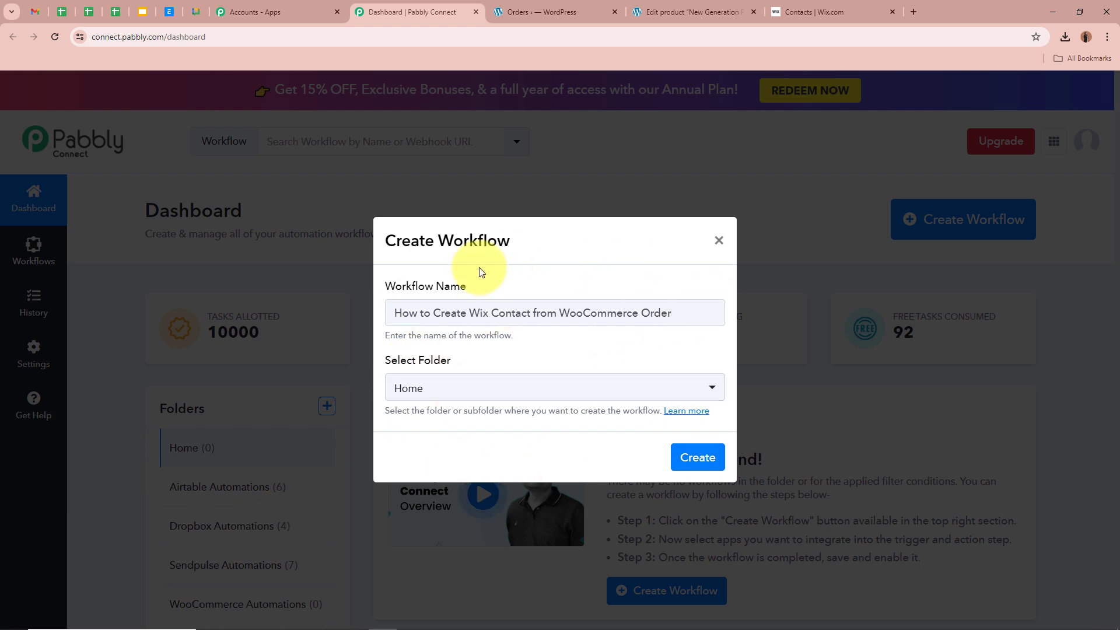
- Place the workflow in the WooCommerce Automations folder and create it
{"action": "left_click", "coordinate": [553, 387]}
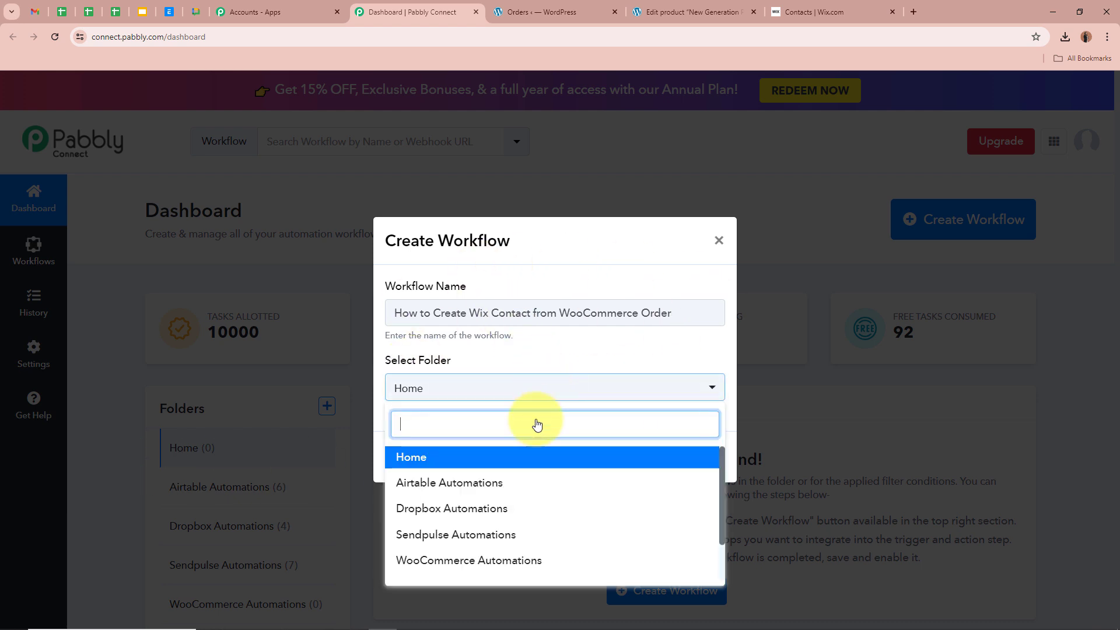
{"action": "left_click", "coordinate": [513, 564]}
{"action": "left_click", "coordinate": [478, 442]}
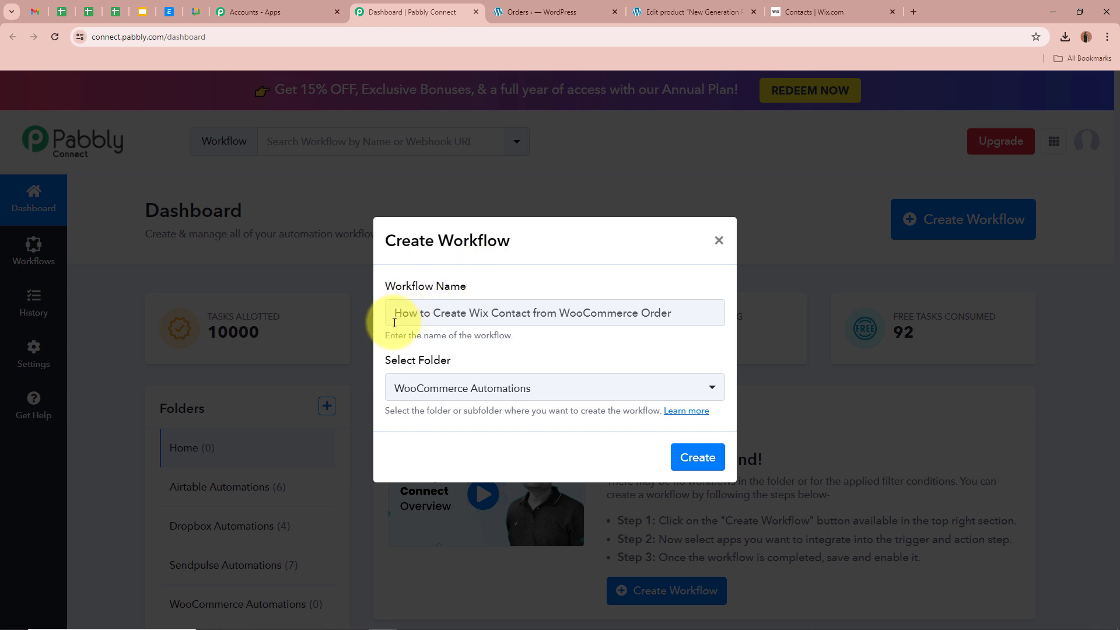
{"action": "left_click_drag", "start_coordinate": [420, 319], "coordinate": [687, 334]}
{"action": "left_click", "coordinate": [653, 350]}
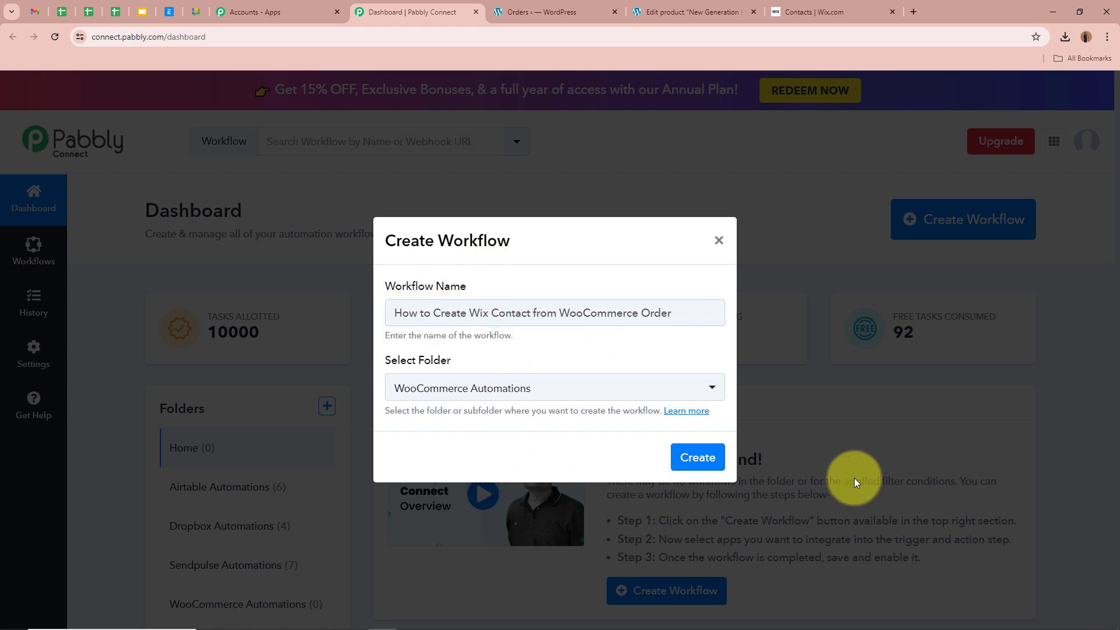
{"action": "left_click", "coordinate": [706, 470]}
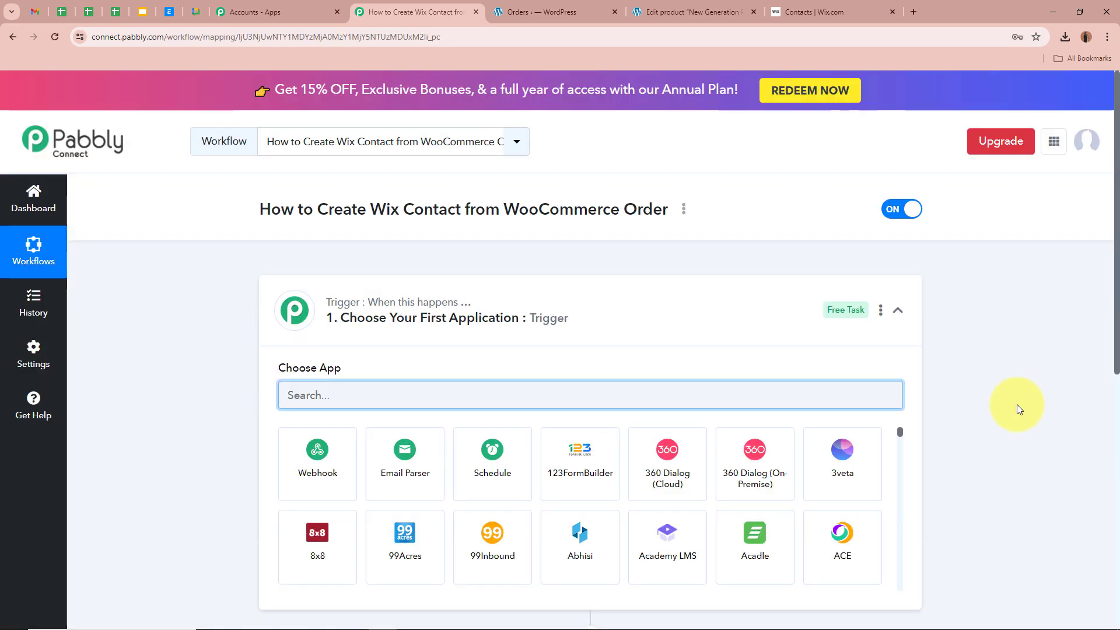
- Set the trigger app to WooCommerce with the New Order Created event
{"action": "left_click_drag", "start_coordinate": [261, 207], "coordinate": [662, 207]}
{"action": "left_click", "coordinate": [250, 292]}
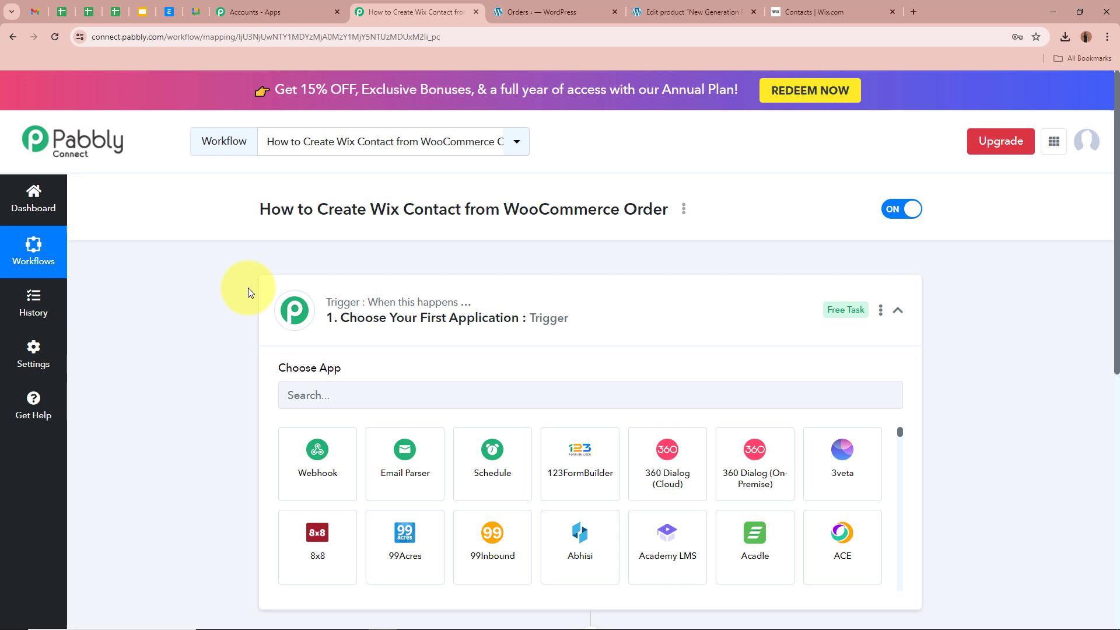
{"action": "left_click", "coordinate": [703, 318]}
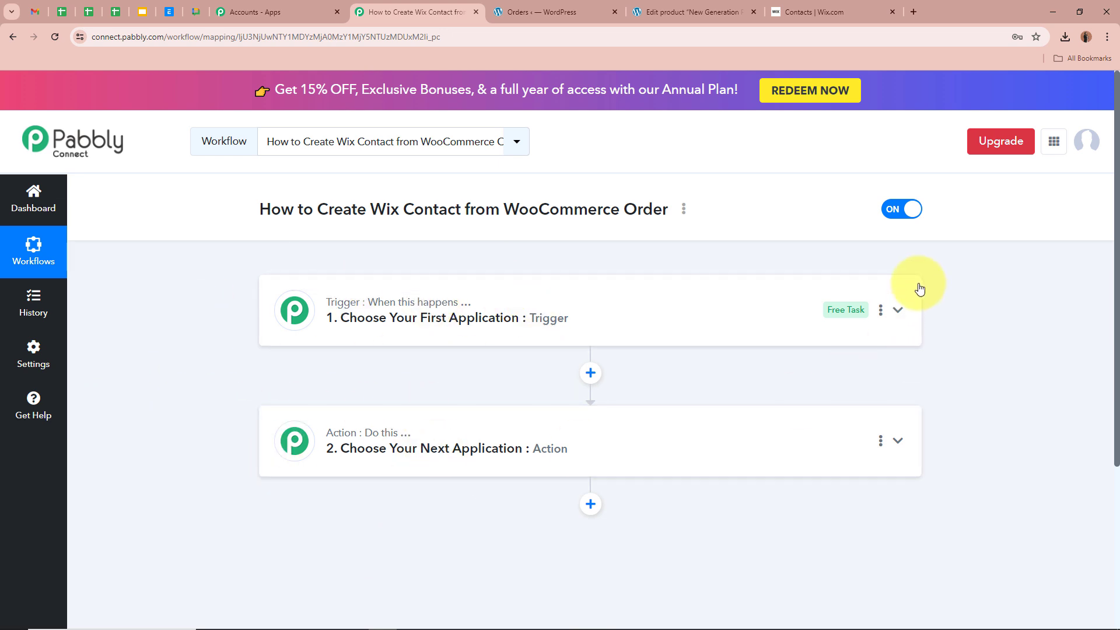
{"action": "left_click", "coordinate": [898, 310]}
{"action": "left_click", "coordinate": [537, 386]}
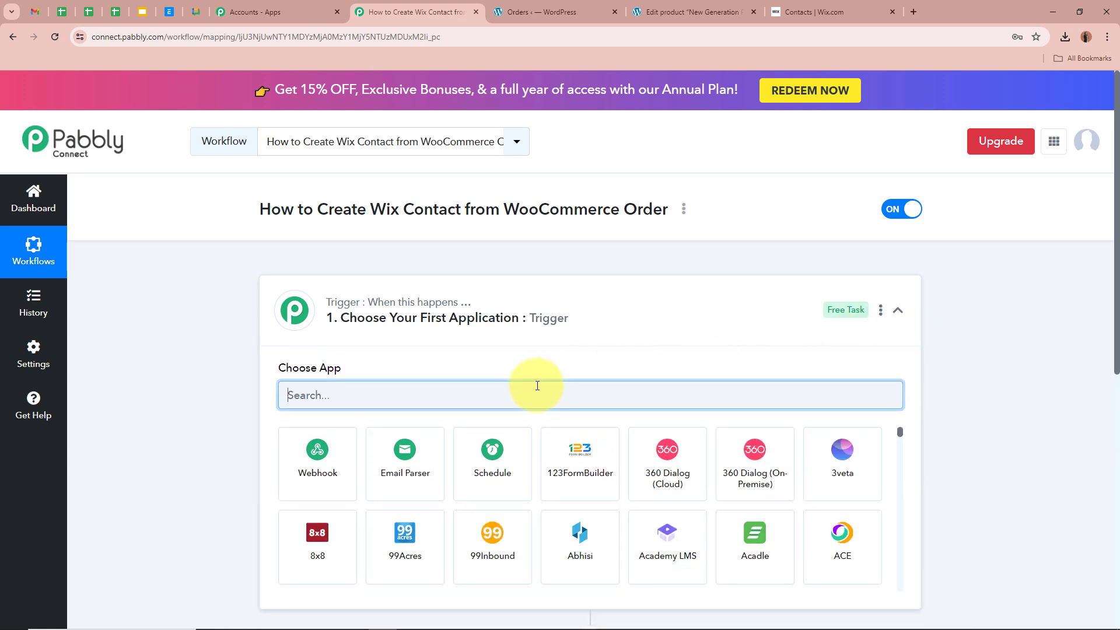
{"action": "type", "text": "Woo"}
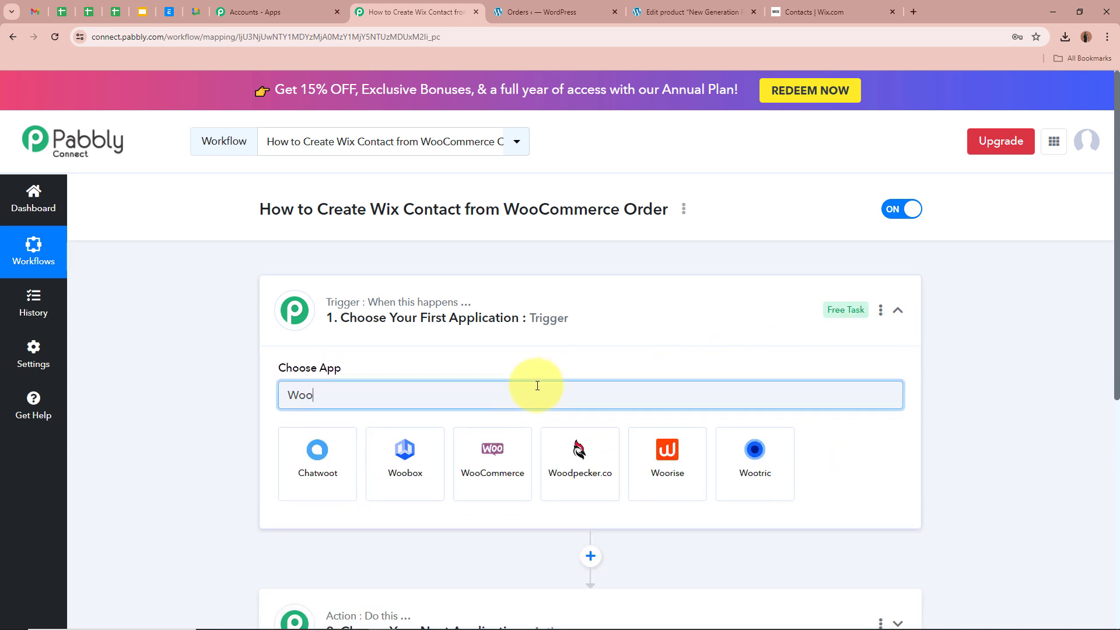
{"action": "type", "text": "Co"}
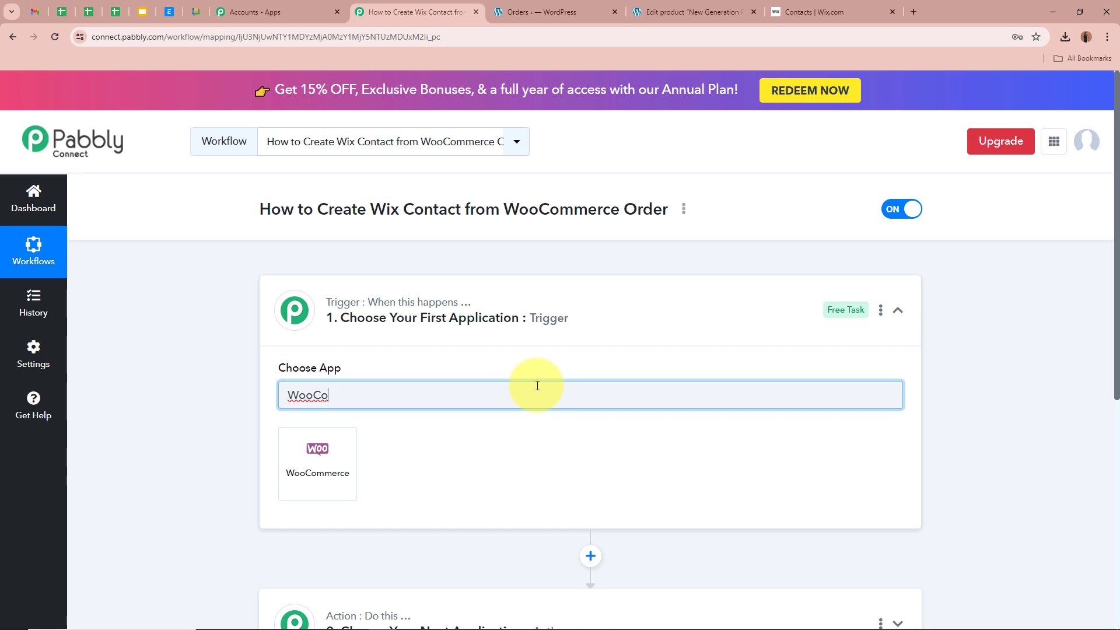
{"action": "left_click", "coordinate": [318, 490]}
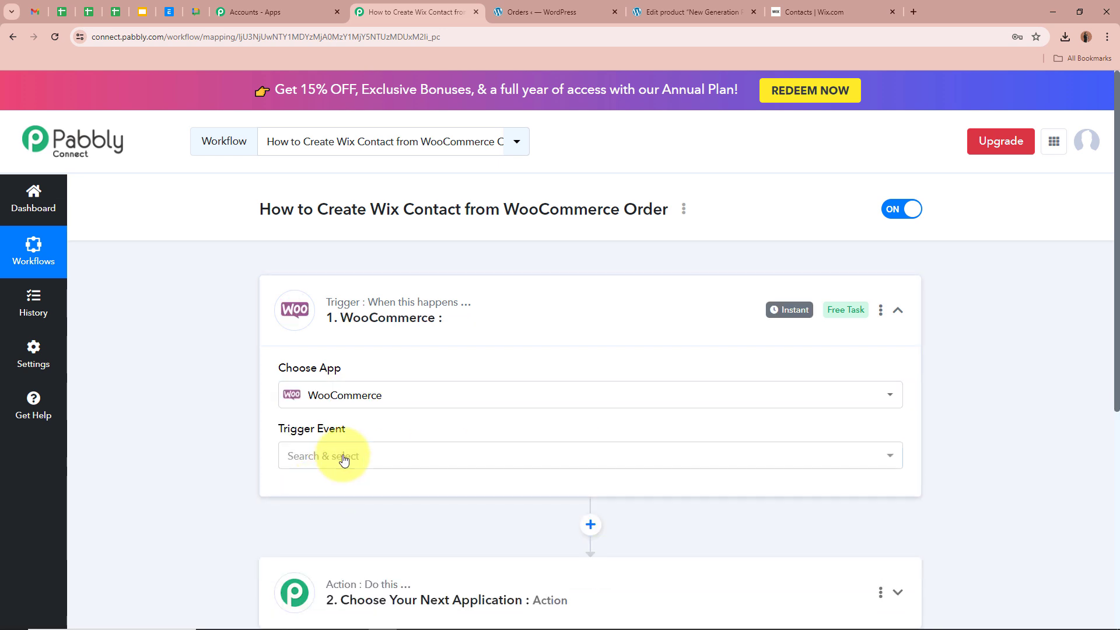
{"action": "left_click", "coordinate": [343, 457]}
{"action": "left_click", "coordinate": [330, 178]}
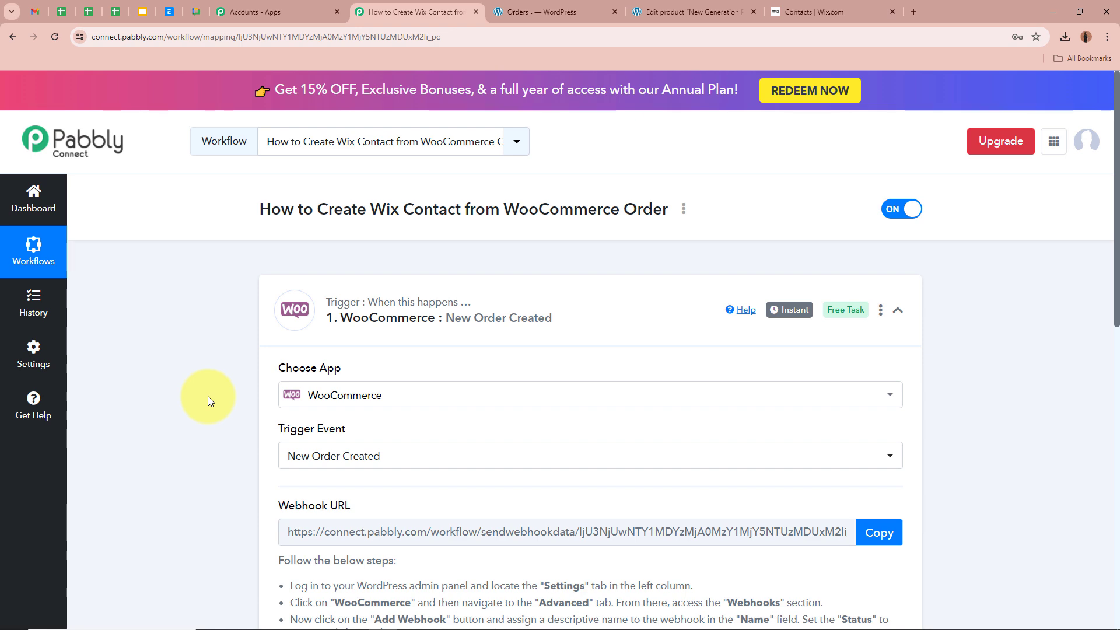
- Copy the trigger's webhook URL and switch to the WordPress tab
{"action": "scroll", "coordinate": [208, 397], "scroll_direction": "down", "scroll_amount": 3}
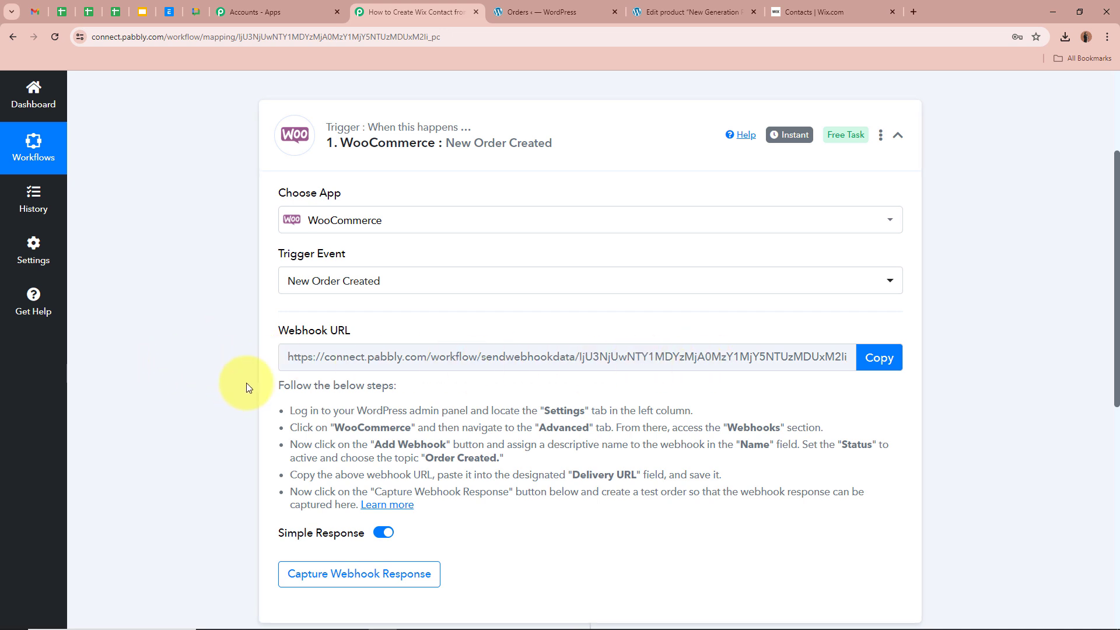
{"action": "left_click_drag", "start_coordinate": [275, 385], "coordinate": [415, 505]}
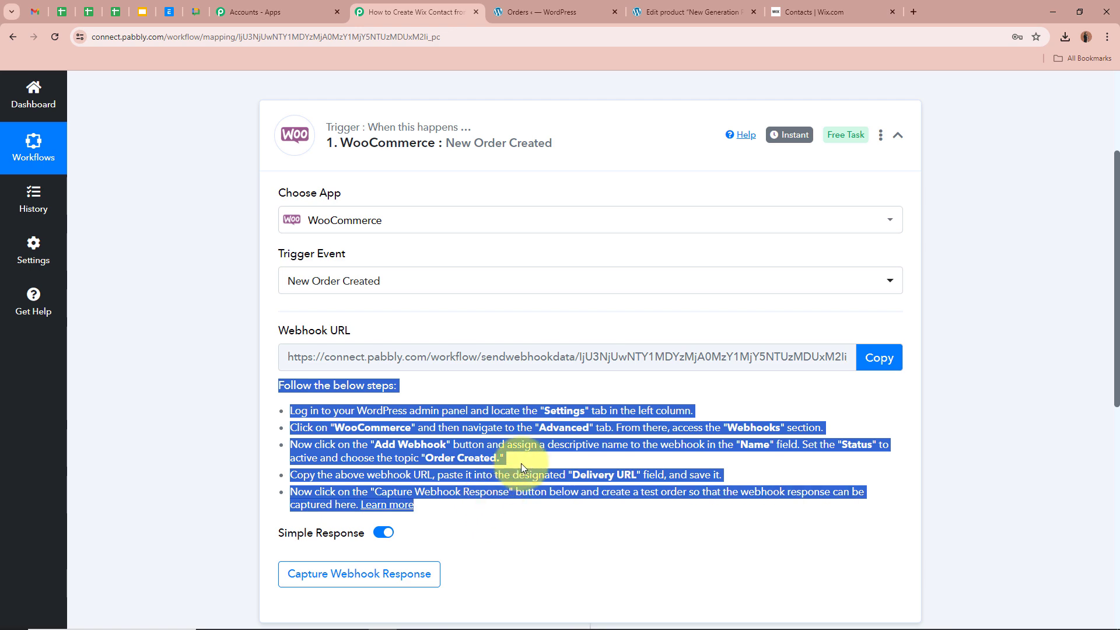
{"action": "left_click", "coordinate": [520, 463]}
{"action": "left_click", "coordinate": [881, 358]}
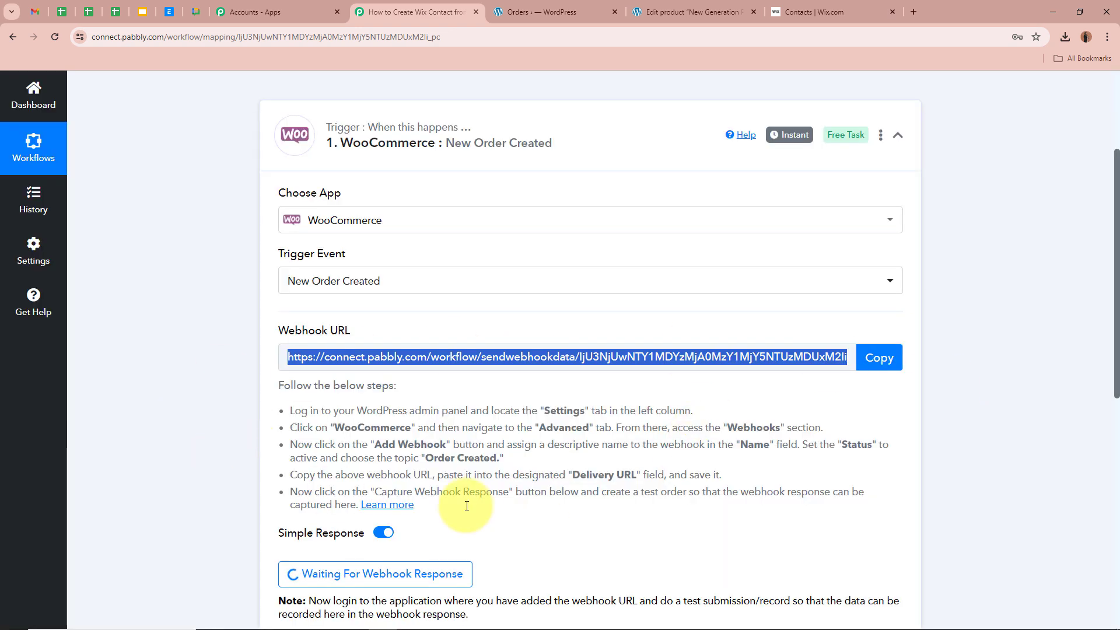
{"action": "scroll", "coordinate": [852, 435], "scroll_direction": "up", "scroll_amount": 3}
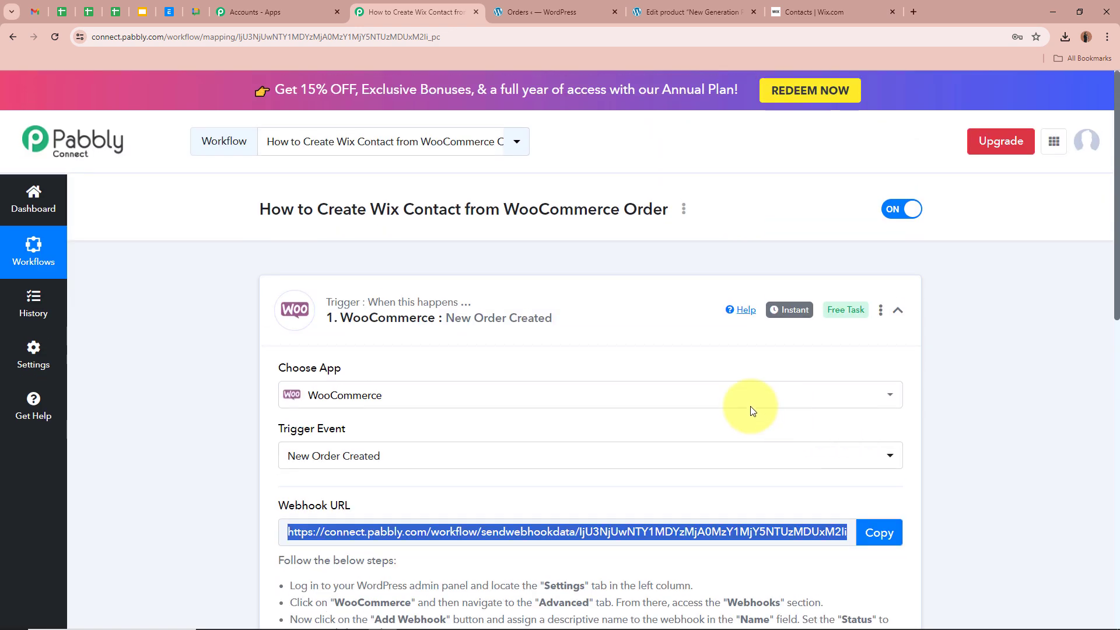
{"action": "left_click", "coordinate": [551, 12]}
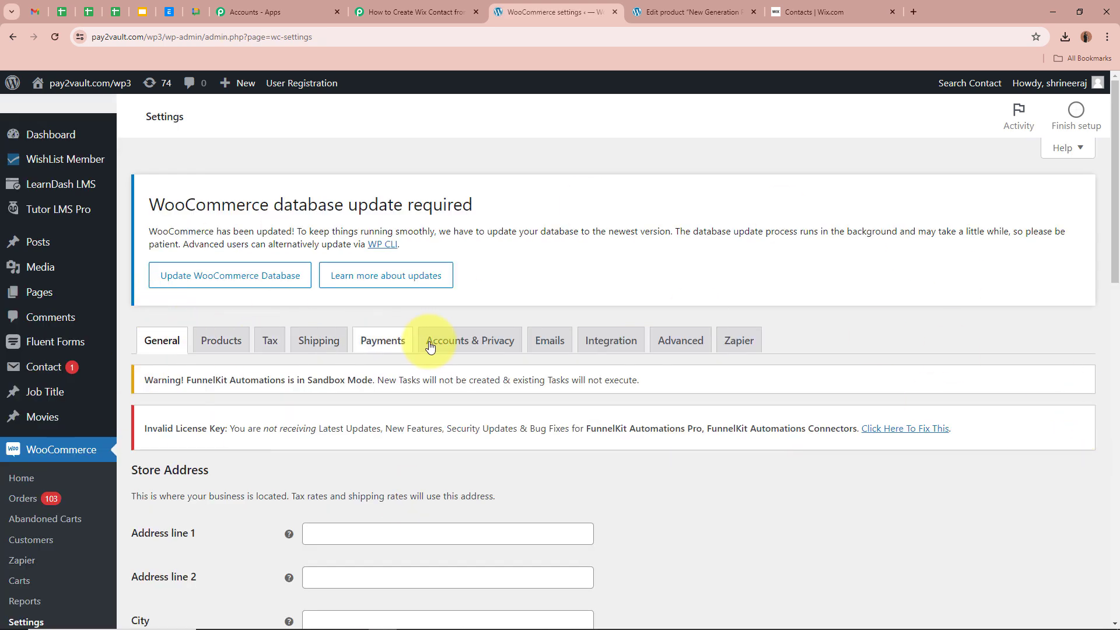
- Add an Active WooCommerce webhook named 'WooCommerce Orders' under Advanced > Webhooks
{"action": "left_click", "coordinate": [696, 345]}
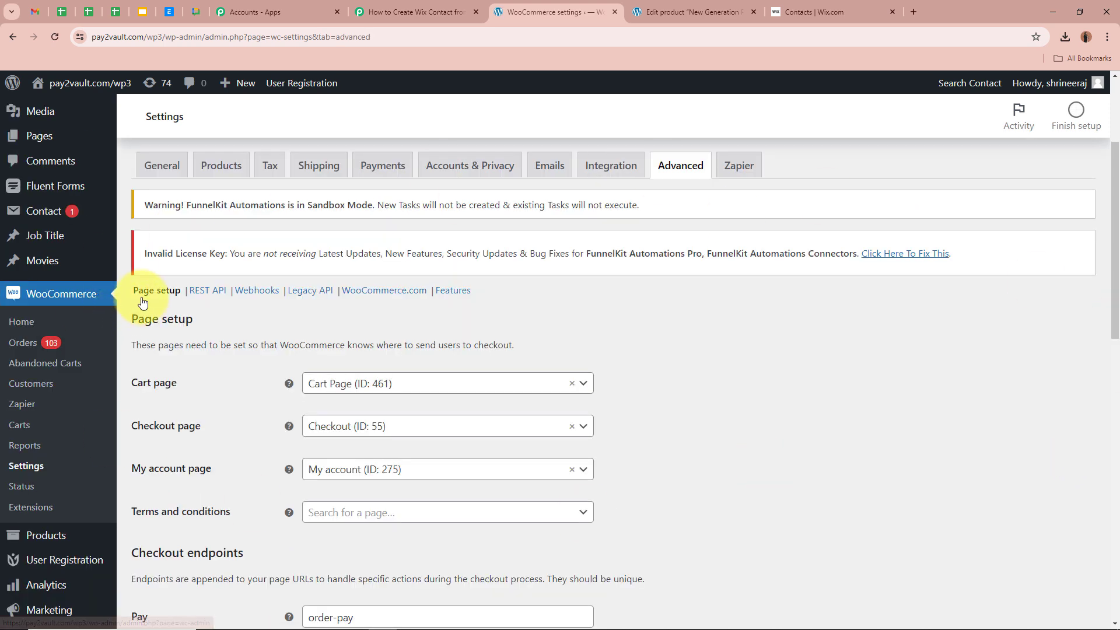
{"action": "left_click", "coordinate": [257, 291]}
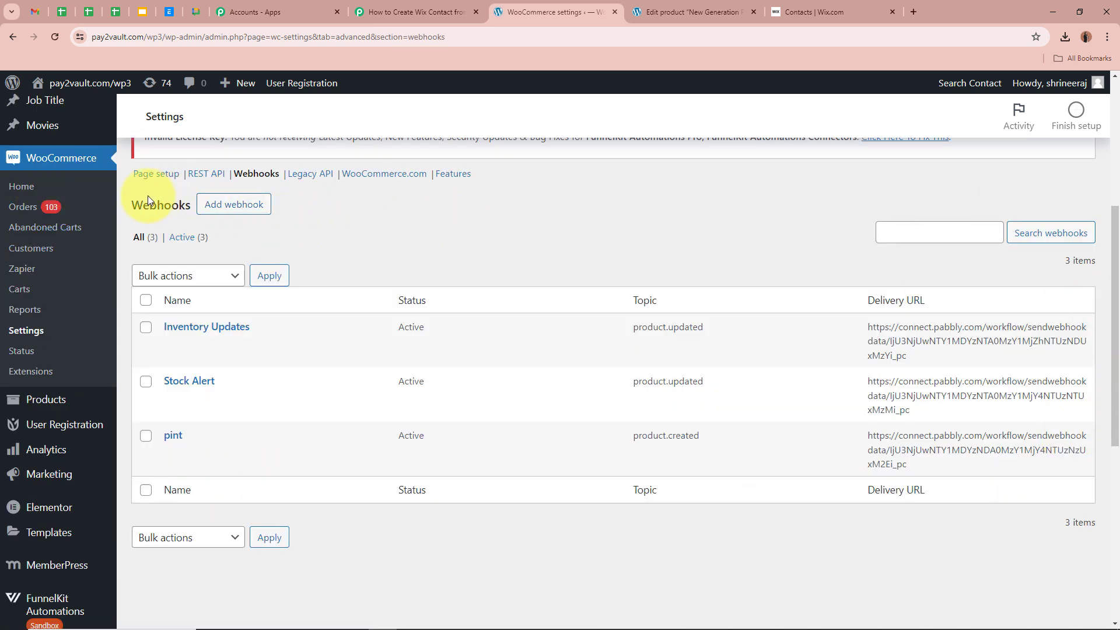
{"action": "left_click", "coordinate": [244, 205]}
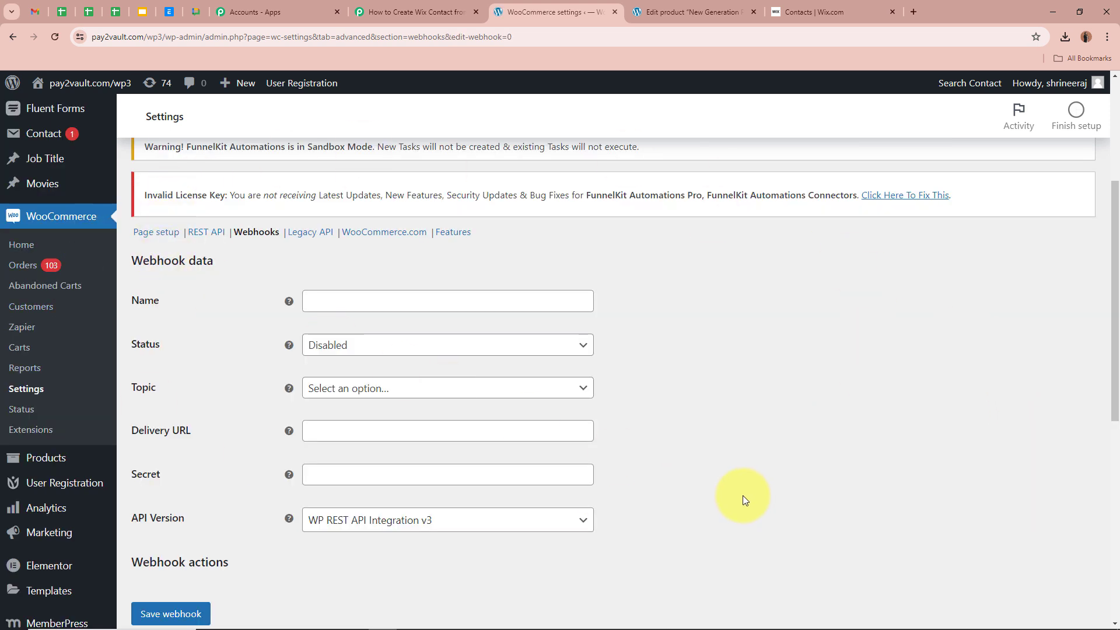
{"action": "left_click", "coordinate": [364, 304]}
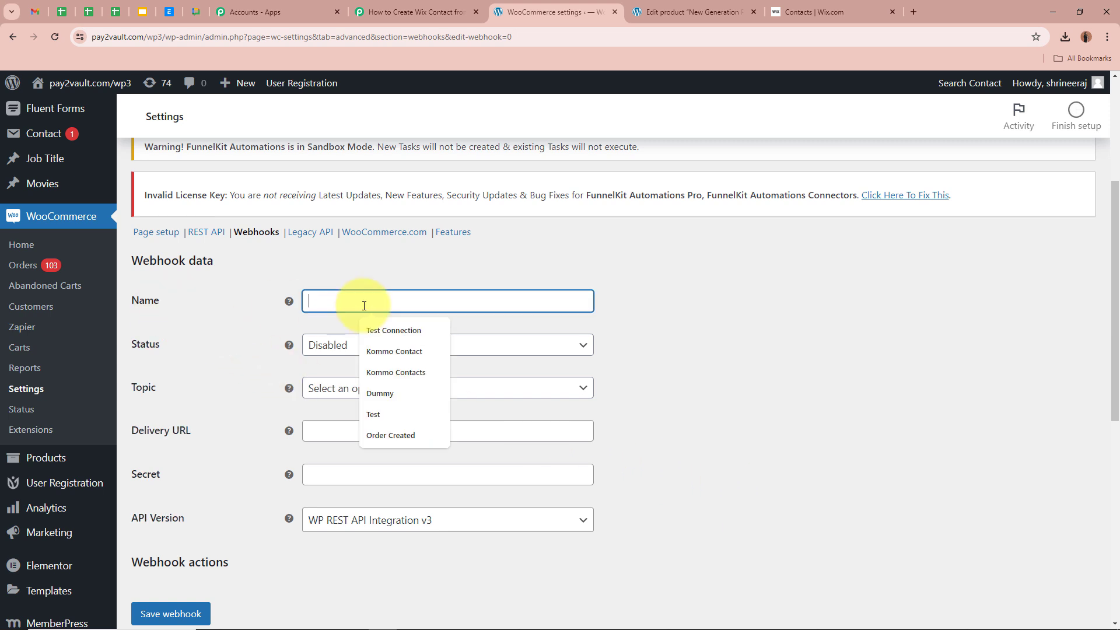
{"action": "key", "text": "ctrl+v"}
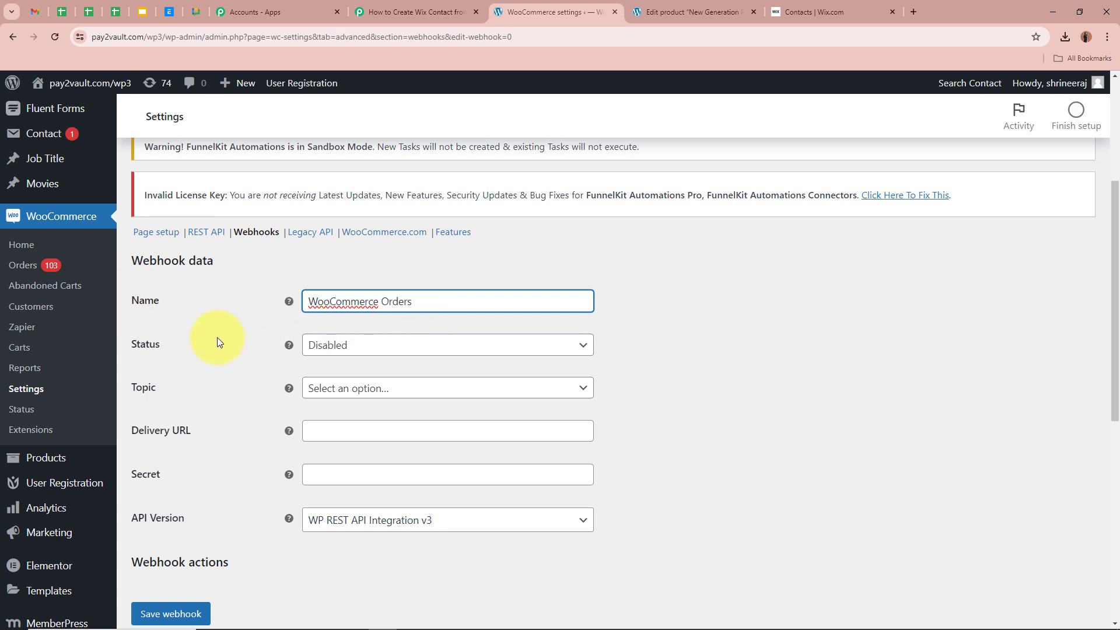
{"action": "left_click", "coordinate": [413, 347]}
{"action": "left_click", "coordinate": [413, 371]}
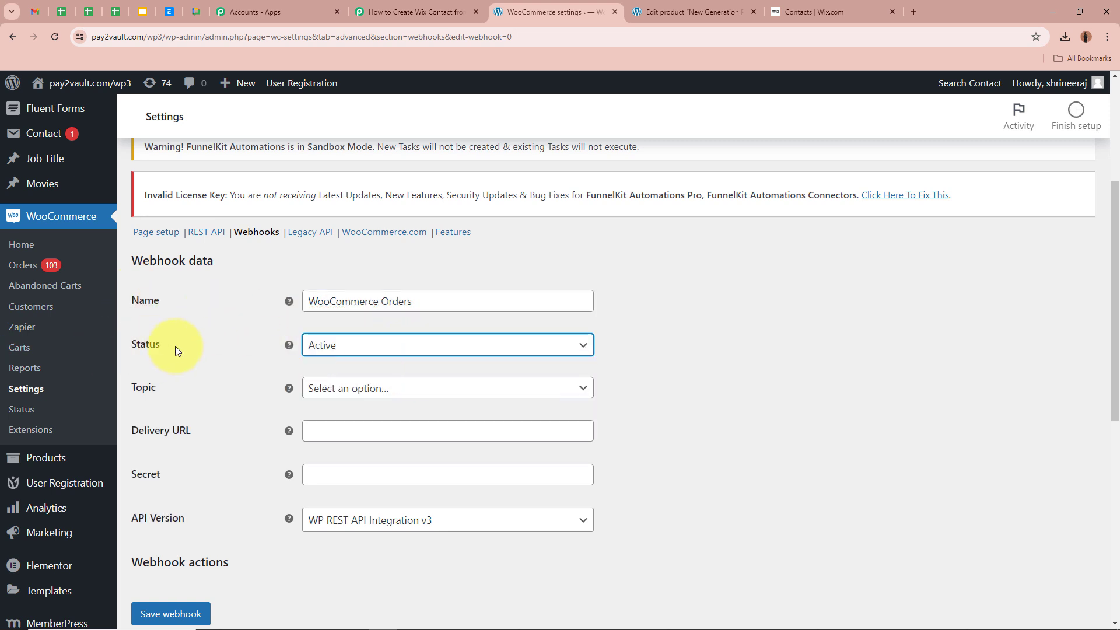
- Set the webhook topic to Order created and delivery URL to the Pabbly webhook URL
{"action": "scroll", "coordinate": [207, 345], "scroll_direction": "down", "scroll_amount": 2}
{"action": "left_click", "coordinate": [391, 277]}
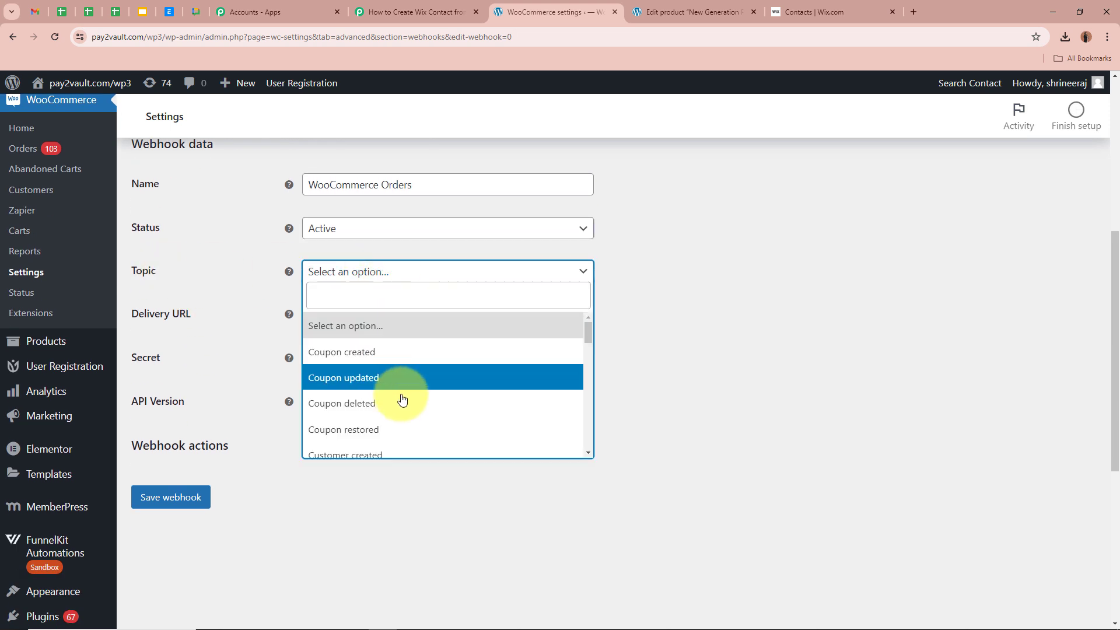
{"action": "scroll", "coordinate": [400, 394], "scroll_direction": "down", "scroll_amount": 6}
{"action": "scroll", "coordinate": [400, 396], "scroll_direction": "up", "scroll_amount": 3}
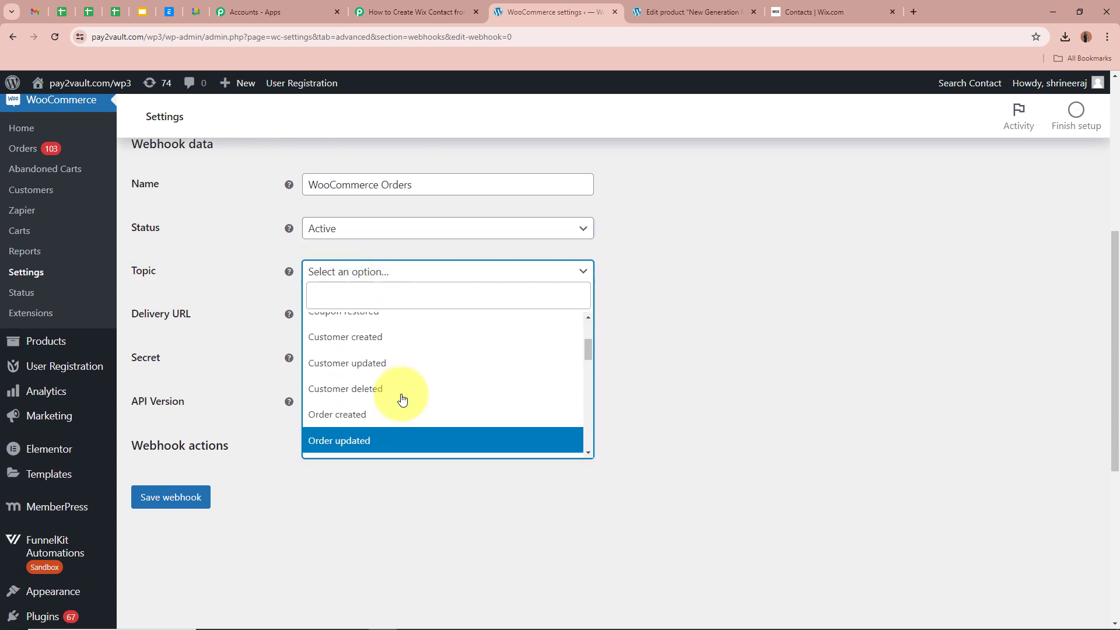
{"action": "left_click", "coordinate": [367, 420]}
{"action": "scroll", "coordinate": [232, 302], "scroll_direction": "up", "scroll_amount": 2}
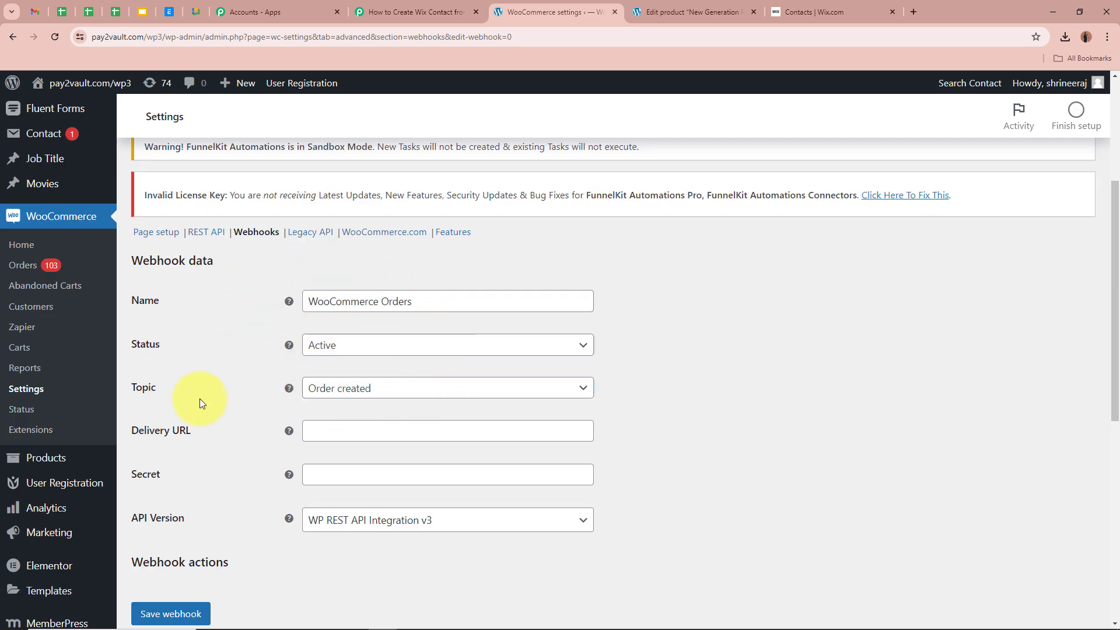
{"action": "scroll", "coordinate": [200, 398], "scroll_direction": "down", "scroll_amount": 2}
{"action": "left_click", "coordinate": [414, 320]}
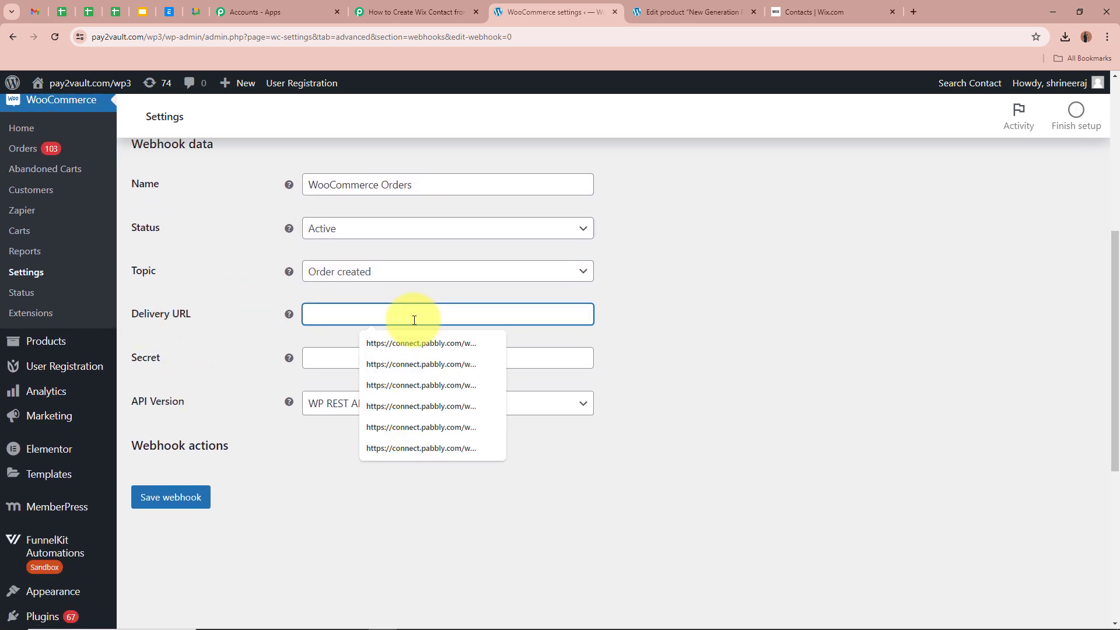
{"action": "key", "text": "ctrl+v"}
{"action": "left_click", "coordinate": [684, 356]}
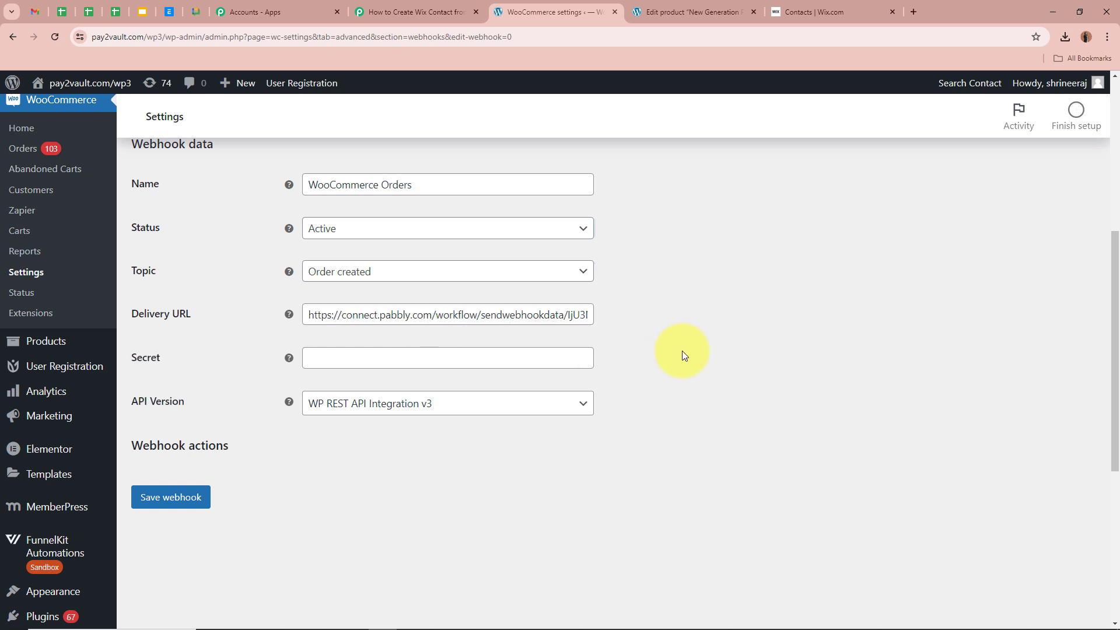
- Enter a webhook secret, save the webhook, and return to the Pabbly workflow
{"action": "left_click", "coordinate": [392, 353]}
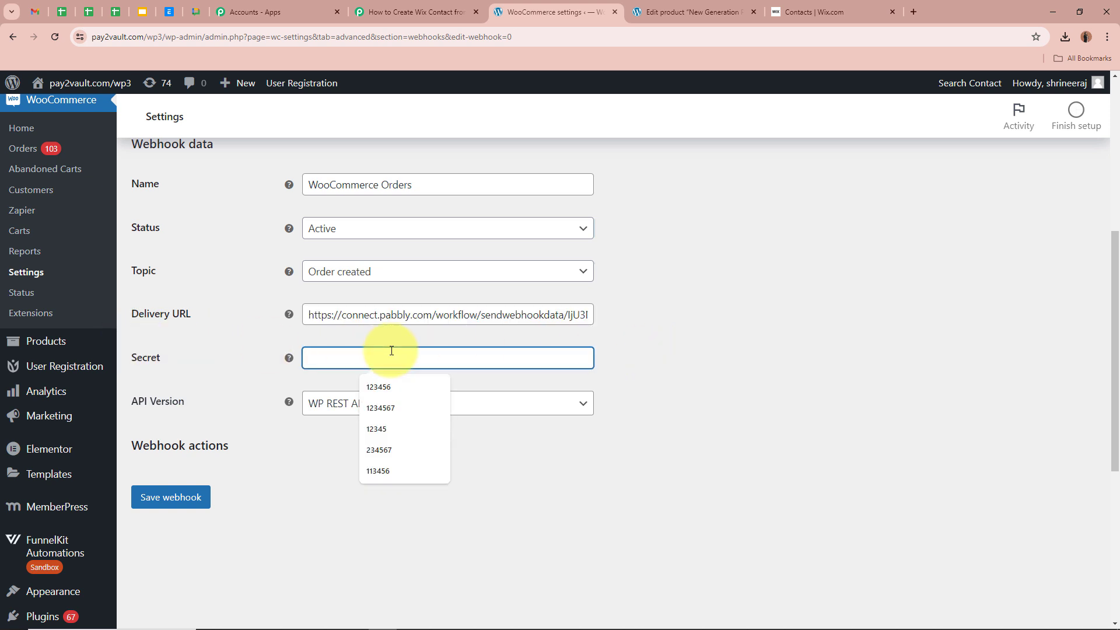
{"action": "type", "text": "789456"}
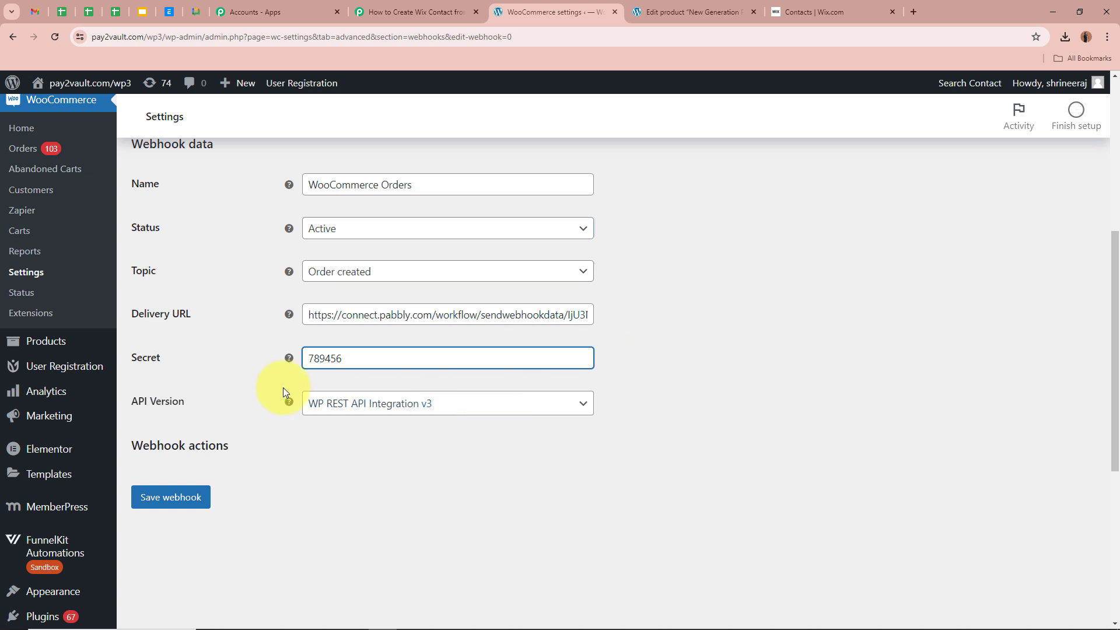
{"action": "left_click", "coordinate": [148, 499]}
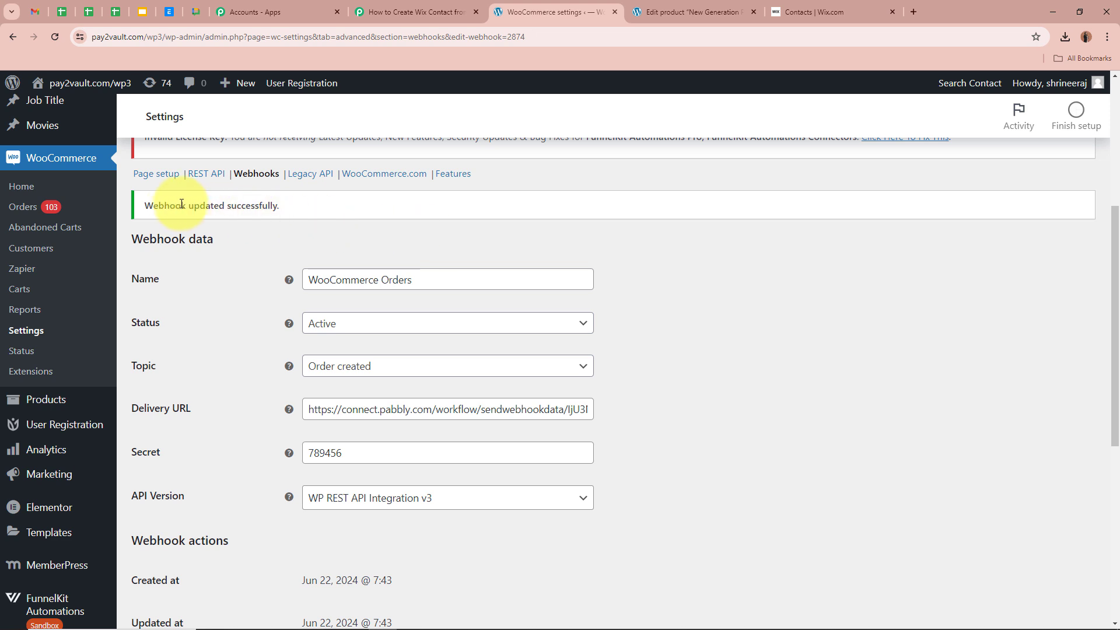
{"action": "left_click_drag", "start_coordinate": [144, 205], "coordinate": [338, 209]}
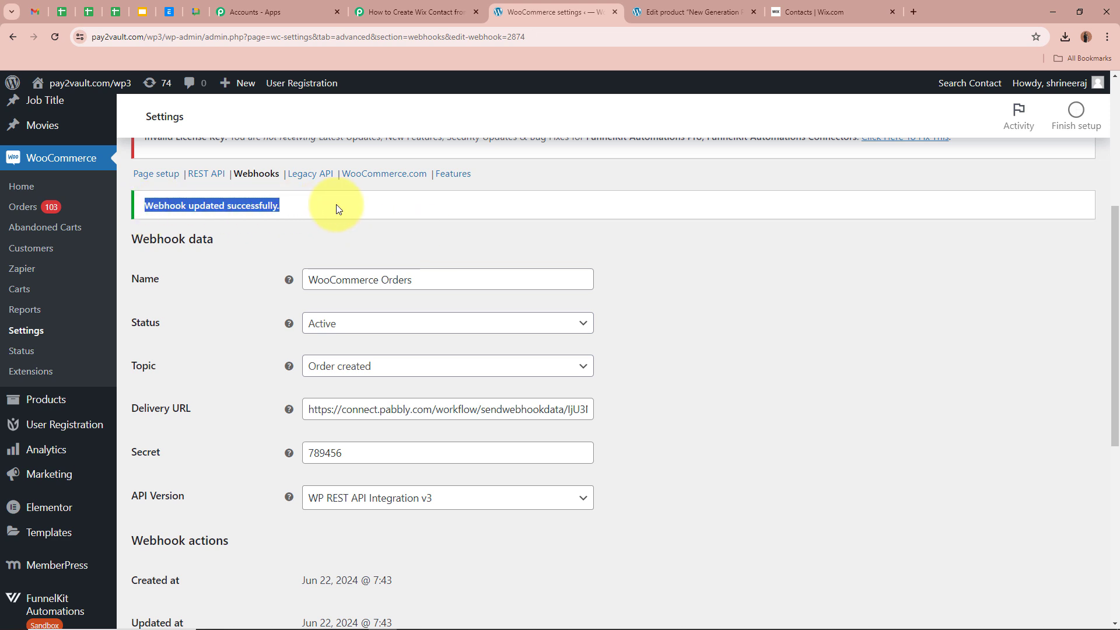
{"action": "left_click", "coordinate": [641, 257]}
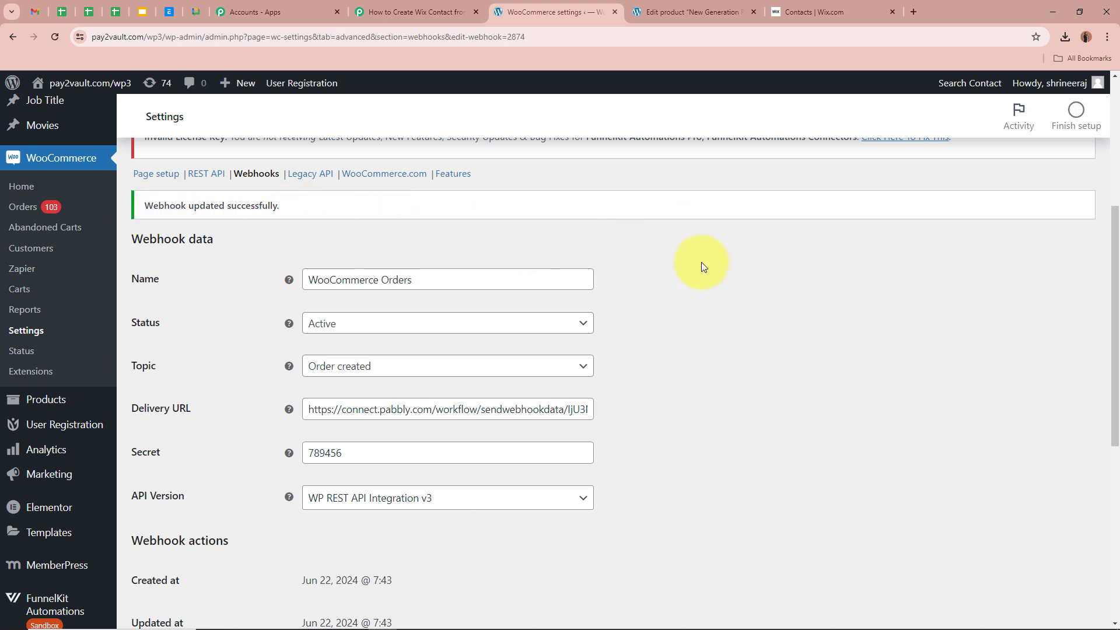
{"action": "left_click", "coordinate": [379, 12]}
- Re-capture the trigger's webhook response and confirm with Yes
{"action": "left_click", "coordinate": [166, 379]}
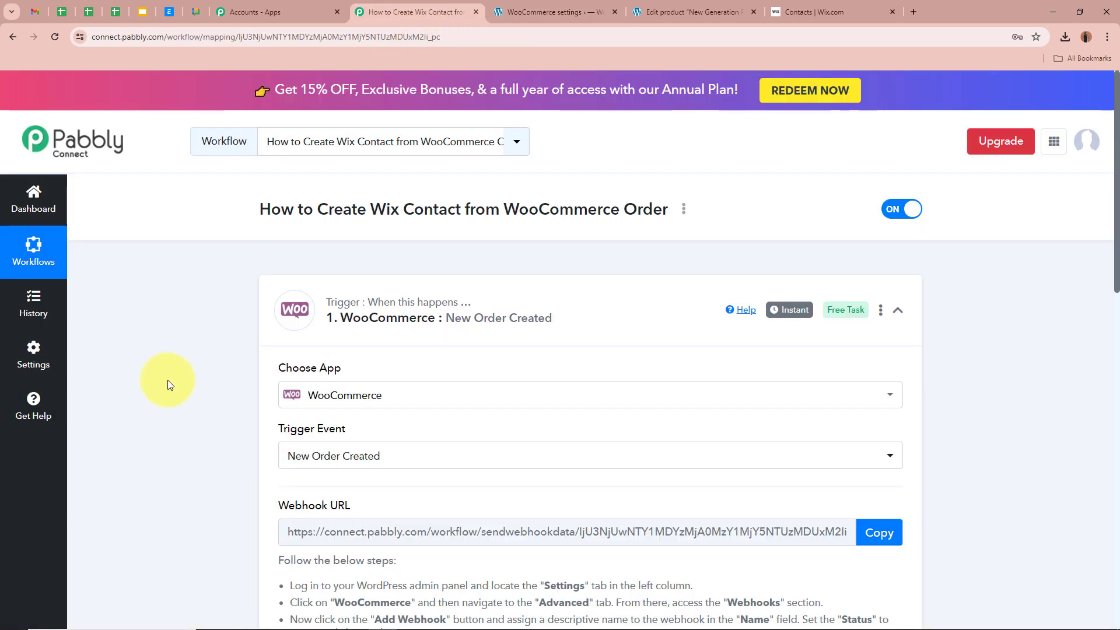
{"action": "scroll", "coordinate": [166, 379], "scroll_direction": "down", "scroll_amount": 9}
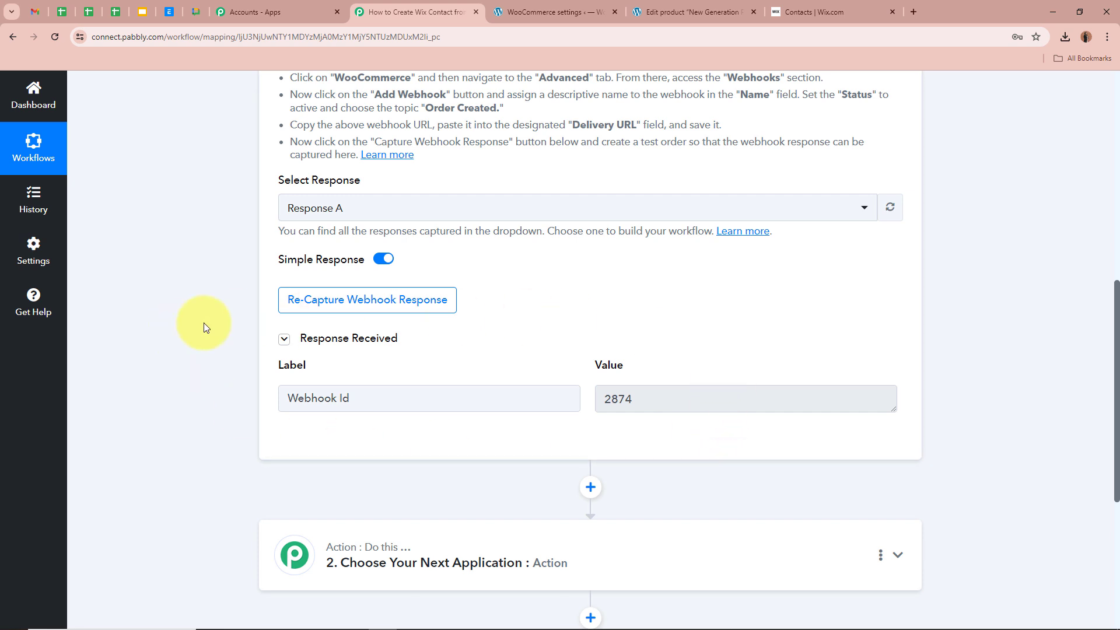
{"action": "left_click", "coordinate": [360, 308]}
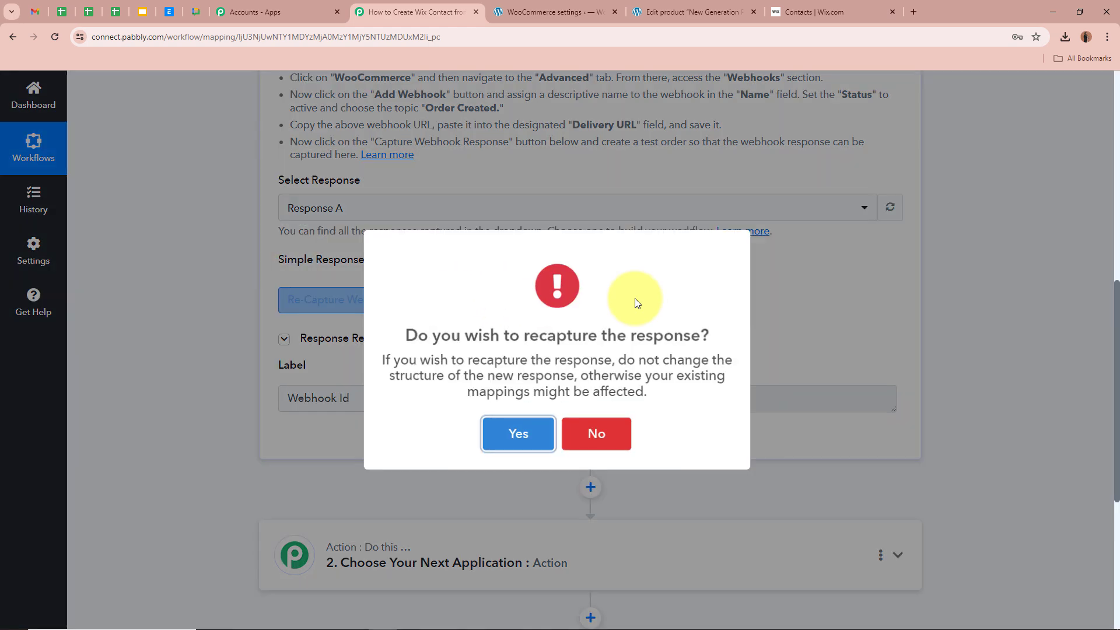
{"action": "left_click", "coordinate": [514, 430]}
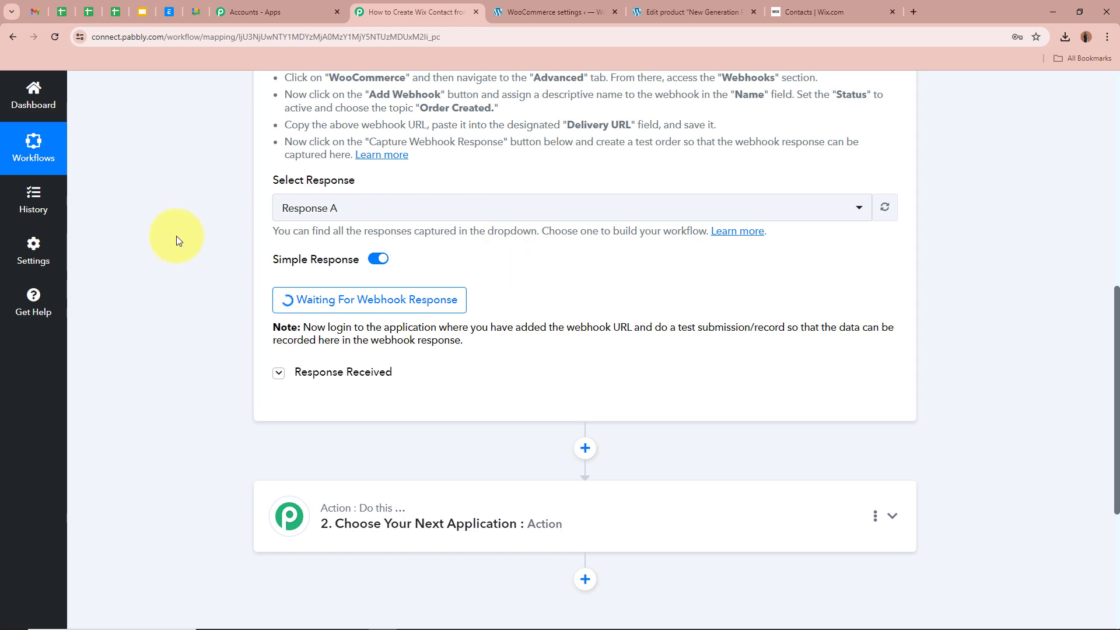
- Go to the WordPress edit page for the New Generation Phone product
{"action": "scroll", "coordinate": [176, 236], "scroll_direction": "up", "scroll_amount": 9}
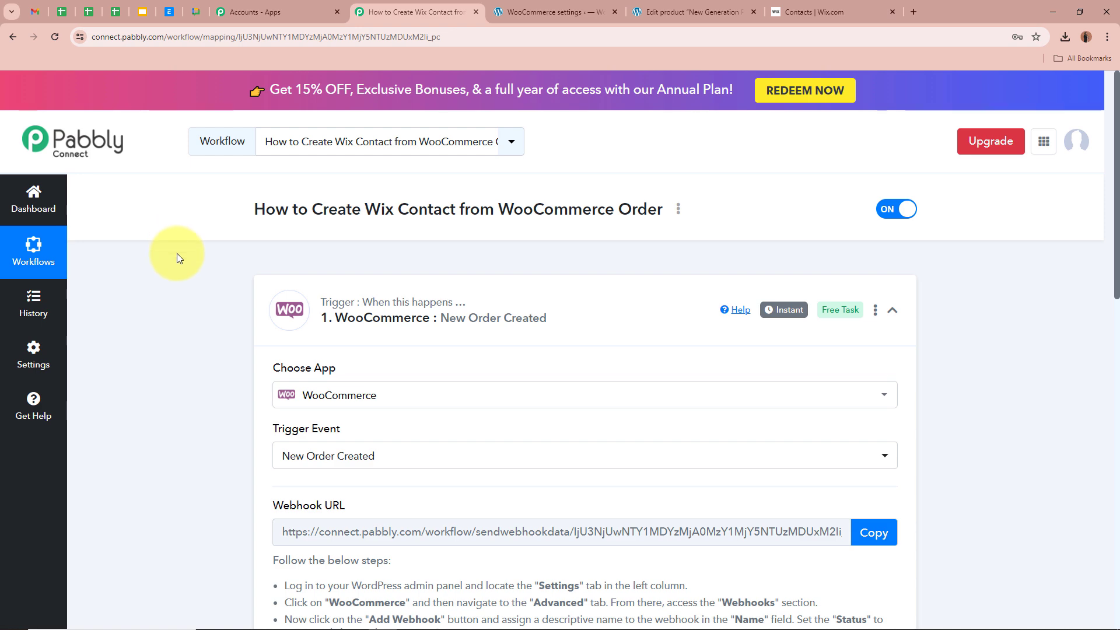
{"action": "scroll", "coordinate": [192, 292], "scroll_direction": "down", "scroll_amount": 9}
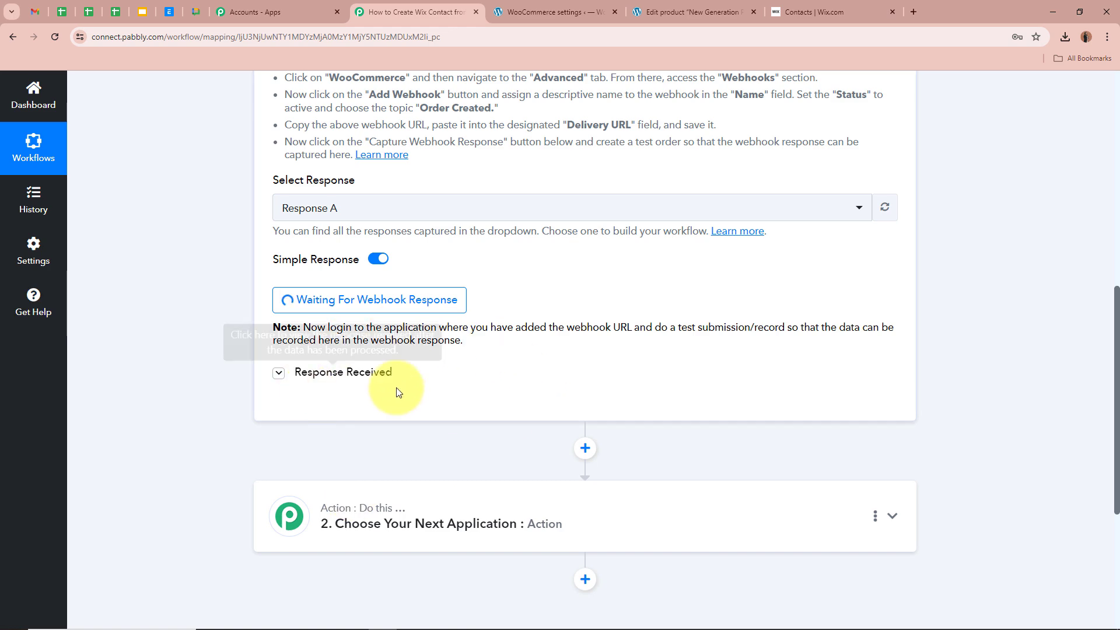
{"action": "scroll", "coordinate": [237, 308], "scroll_direction": "up", "scroll_amount": 1}
{"action": "scroll", "coordinate": [238, 310], "scroll_direction": "up", "scroll_amount": 9}
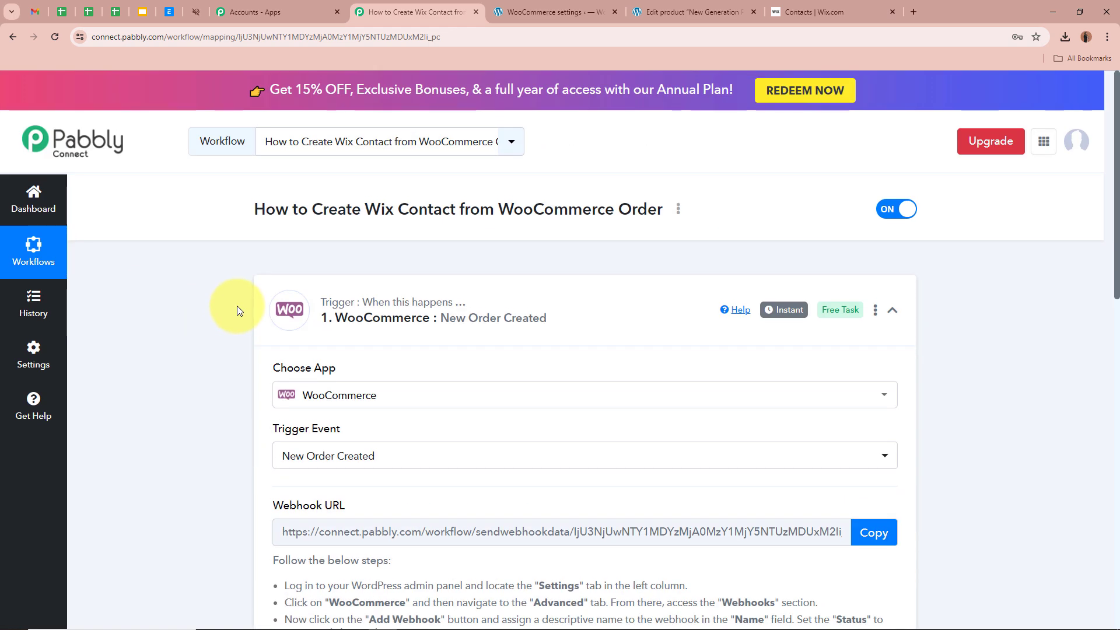
{"action": "left_click", "coordinate": [692, 12]}
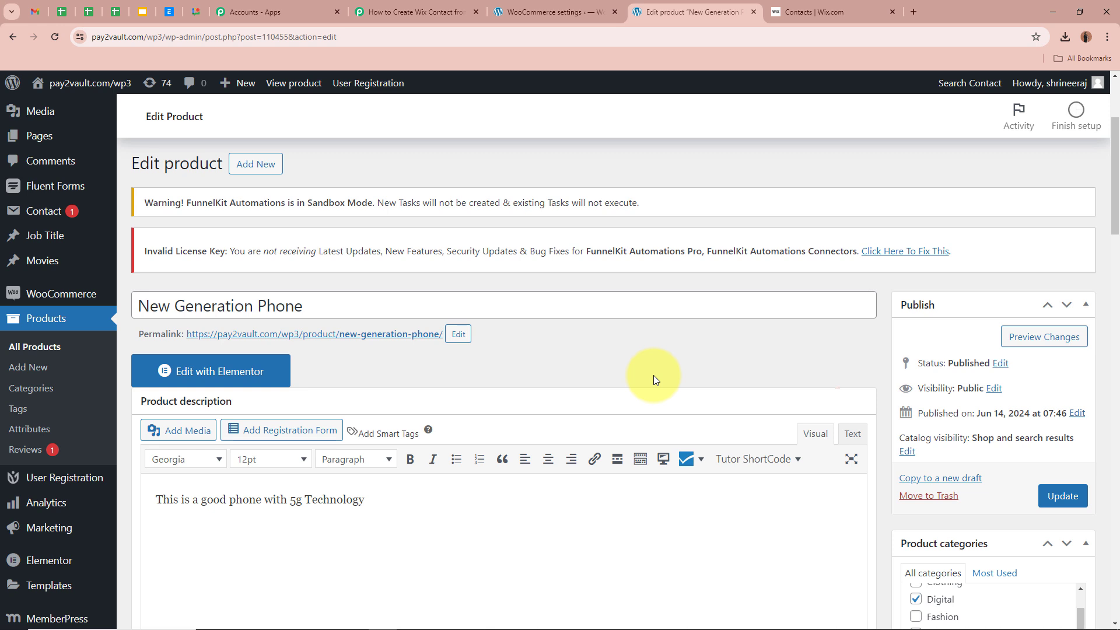
- Open the New Generation Phone page from its permalink, add it to cart, and proceed to checkout
{"action": "right_click", "coordinate": [408, 334]}
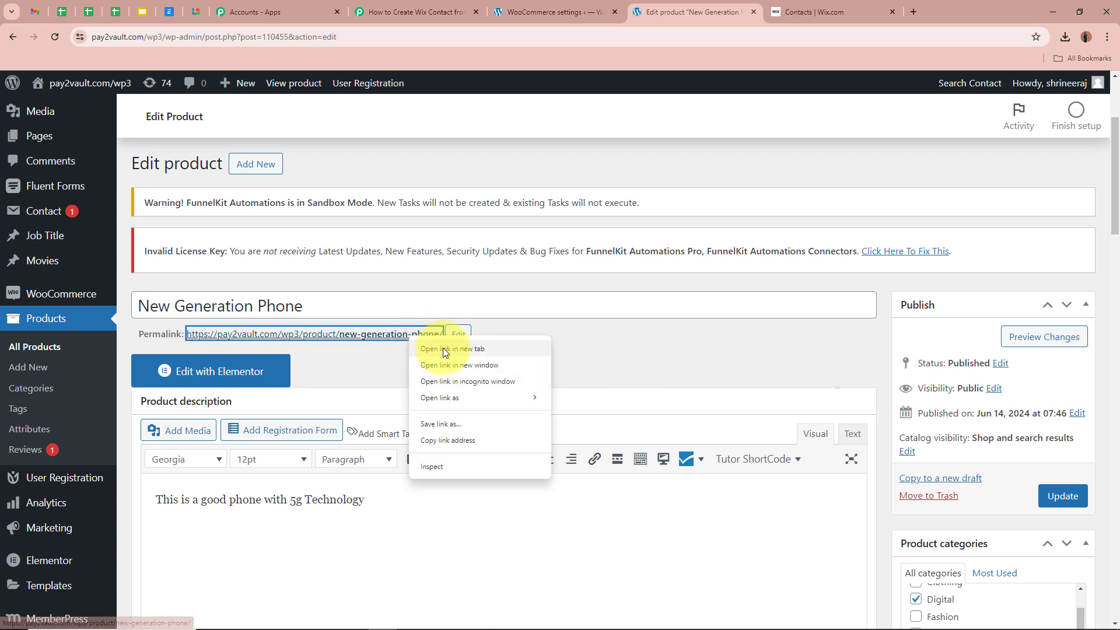
{"action": "left_click", "coordinate": [443, 348]}
{"action": "left_click", "coordinate": [787, 11]}
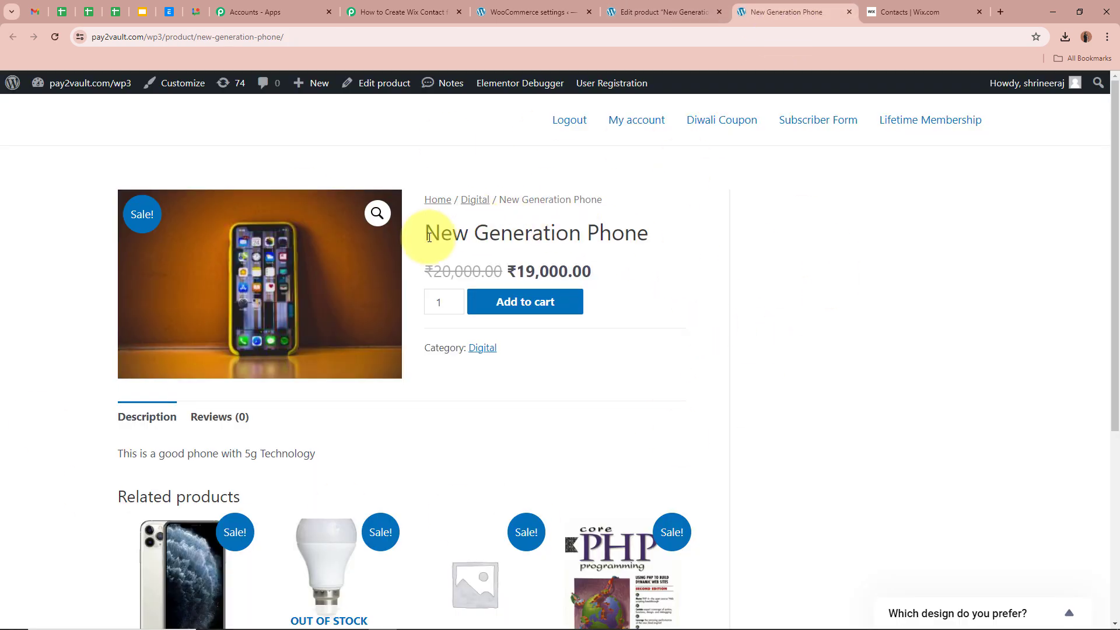
{"action": "left_click_drag", "start_coordinate": [429, 237], "coordinate": [692, 243]}
{"action": "left_click", "coordinate": [696, 246]}
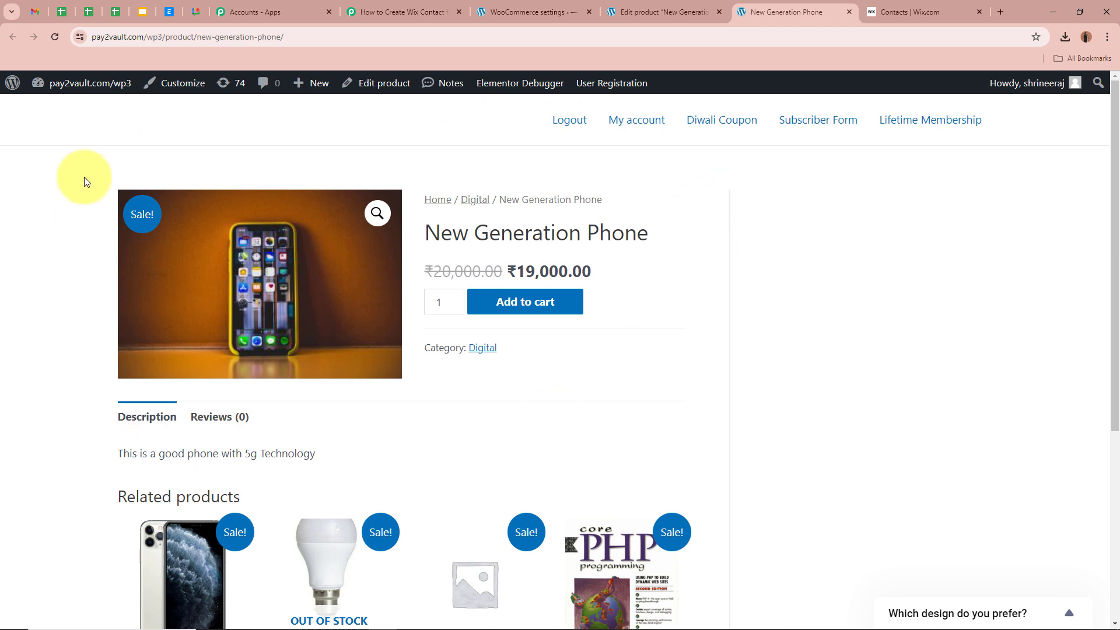
{"action": "left_click", "coordinate": [542, 303]}
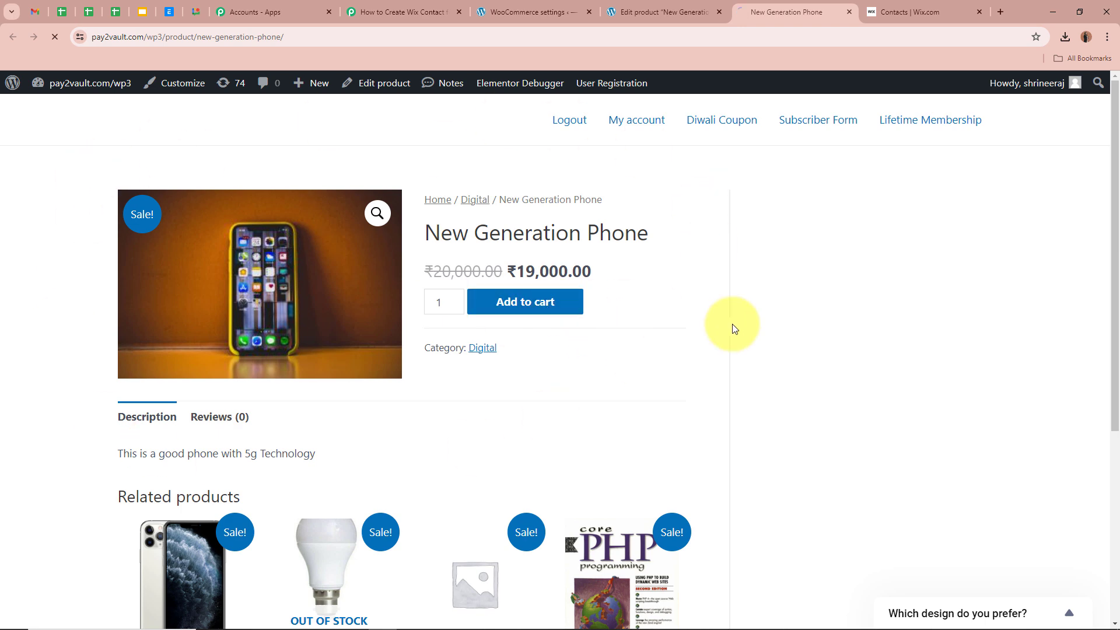
{"action": "scroll", "coordinate": [838, 338], "scroll_direction": "down", "scroll_amount": 5}
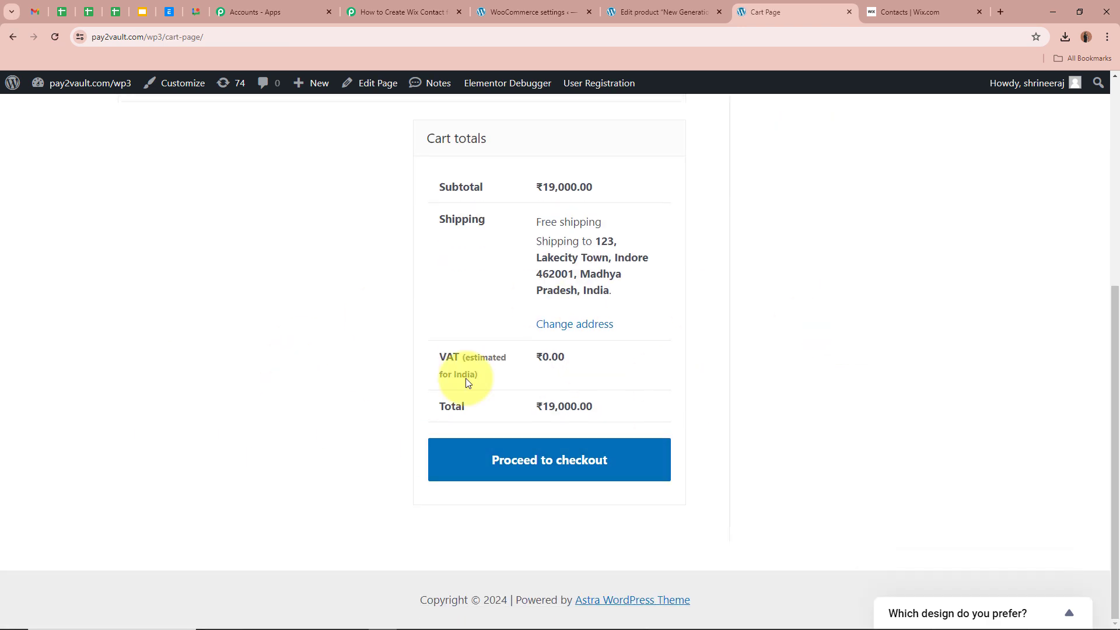
{"action": "left_click", "coordinate": [513, 461]}
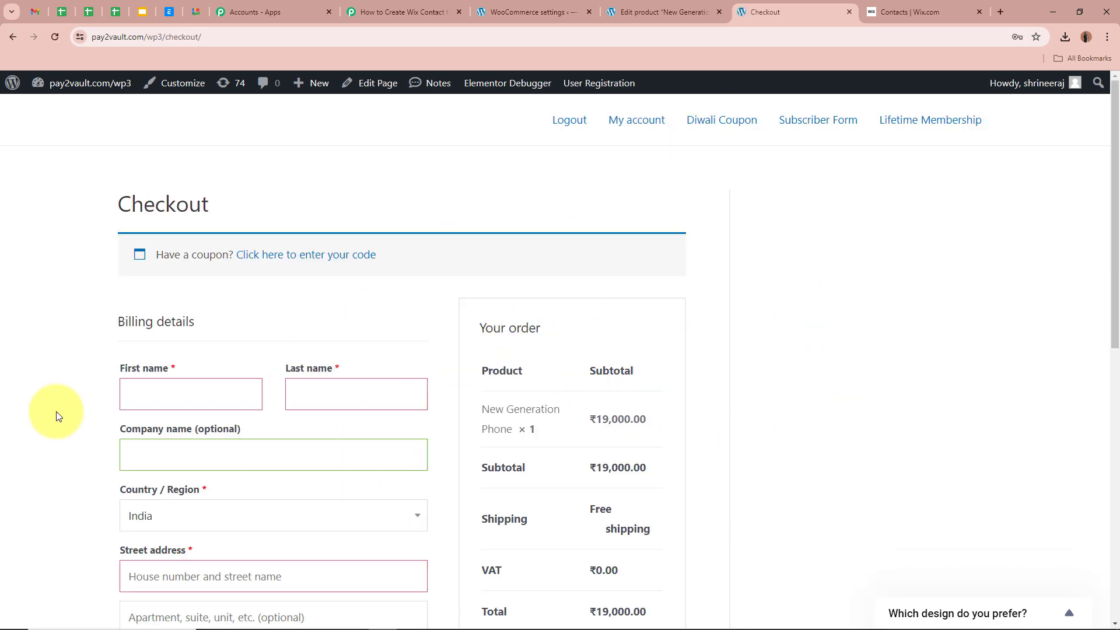
- Enter the billing first and last name, with company Pabbly
{"action": "scroll", "coordinate": [44, 329], "scroll_direction": "down", "scroll_amount": 2}
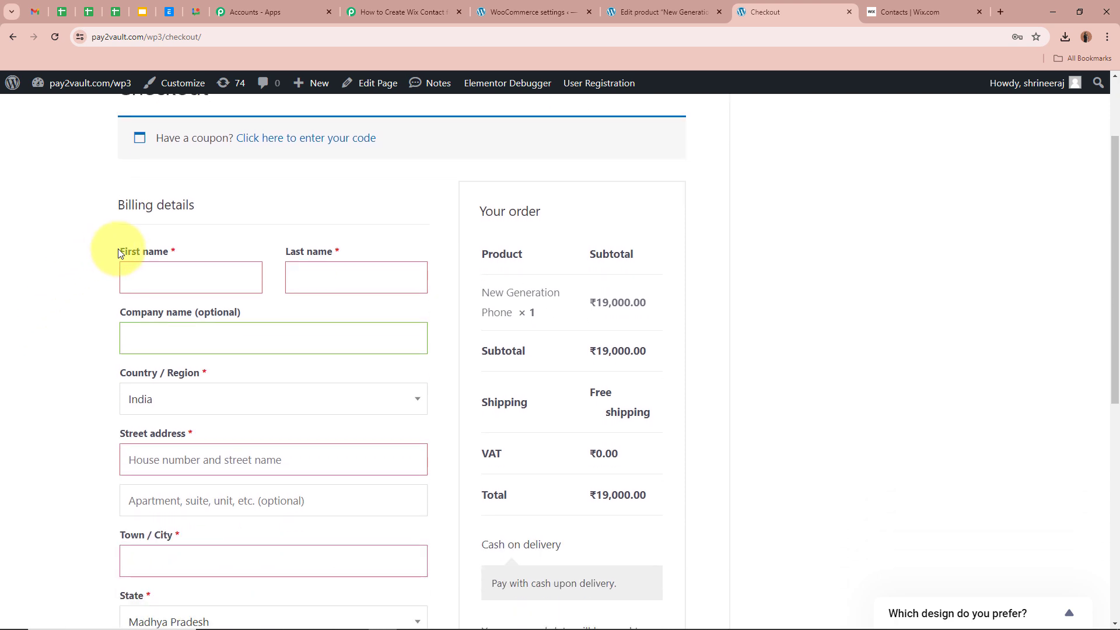
{"action": "left_click", "coordinate": [184, 281]}
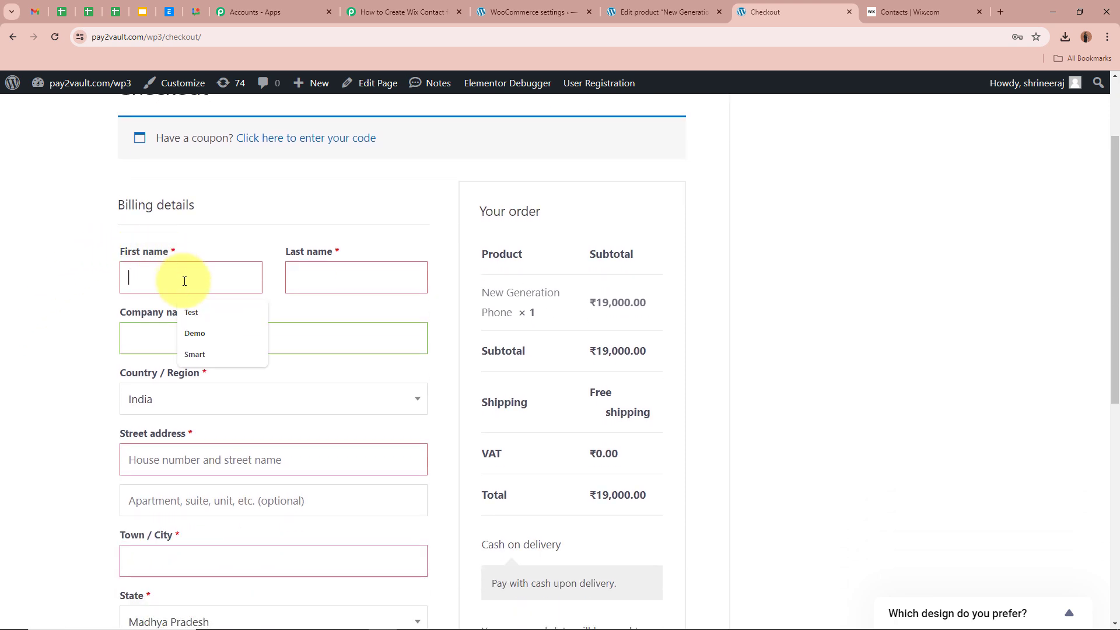
{"action": "key", "text": "Down"}
{"action": "key", "text": "Down"}
{"action": "key", "text": "Return"}
{"action": "left_click", "coordinate": [363, 276]}
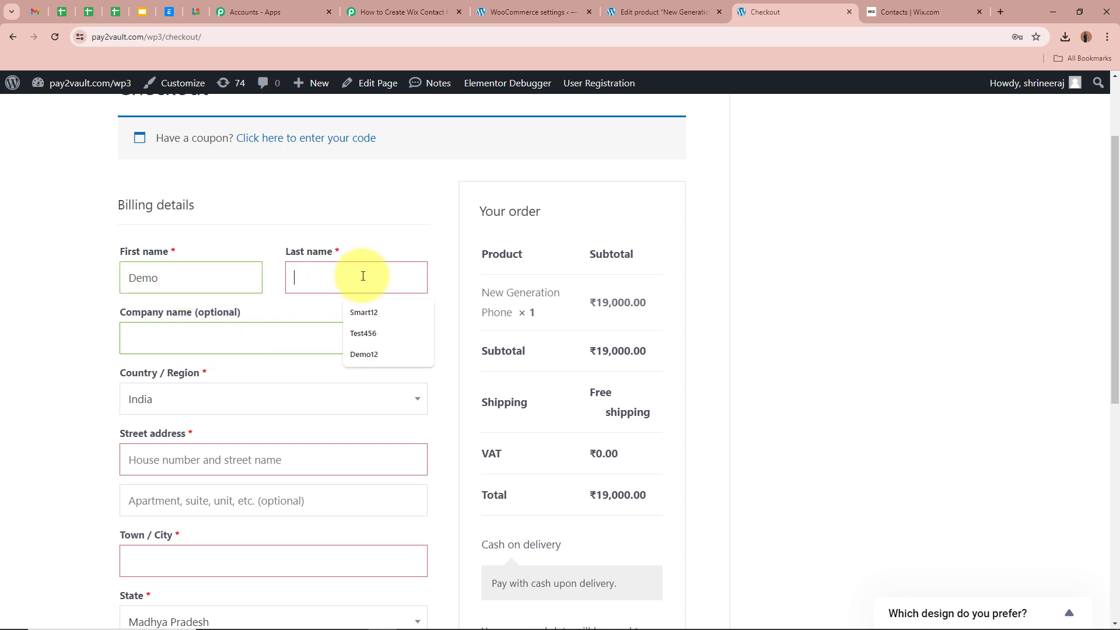
{"action": "type", "text": "Person12"}
{"action": "left_click", "coordinate": [327, 335]}
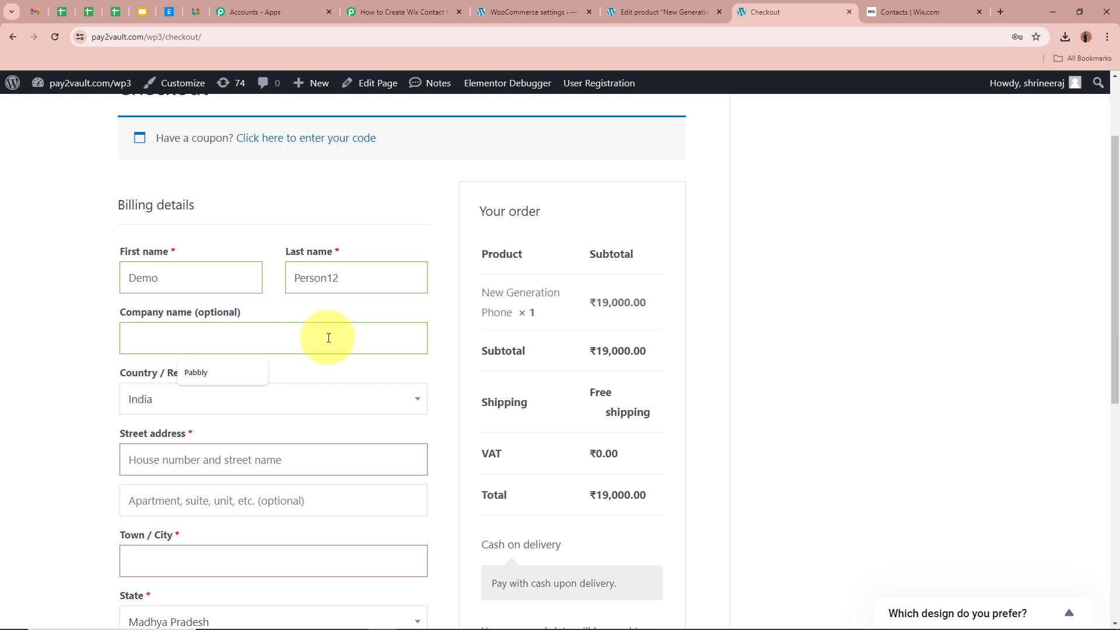
{"action": "type", "text": "Pabbl"}
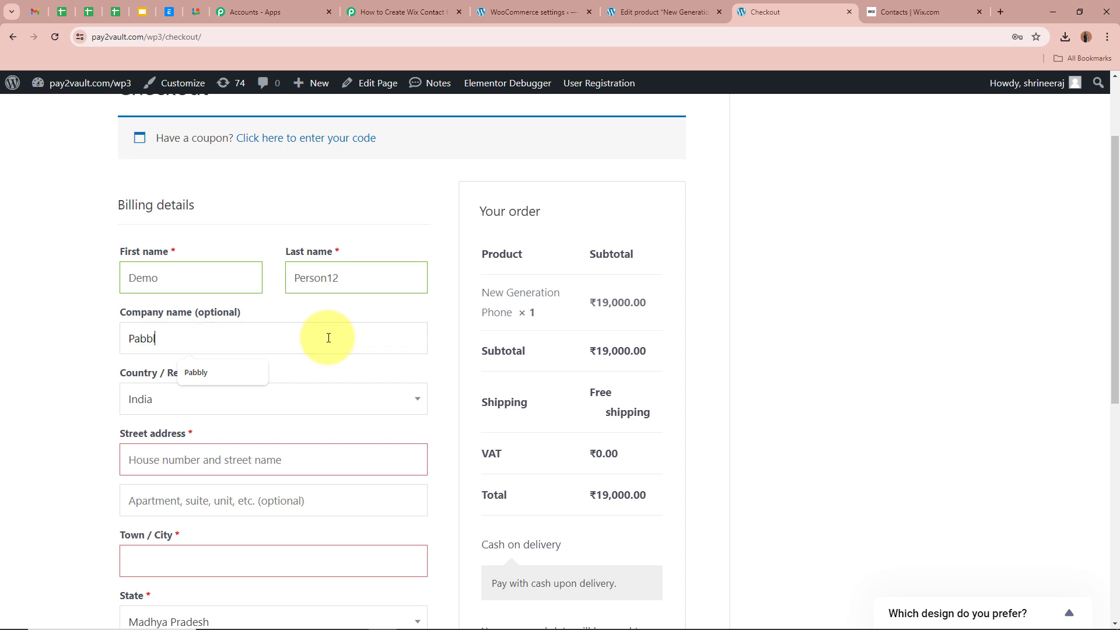
{"action": "type", "text": "y"}
- Fill the address: country India, saved street address, town Bhopal, state Madhya Pradesh
{"action": "scroll", "coordinate": [257, 280], "scroll_direction": "down", "scroll_amount": 3}
{"action": "left_click", "coordinate": [263, 218]}
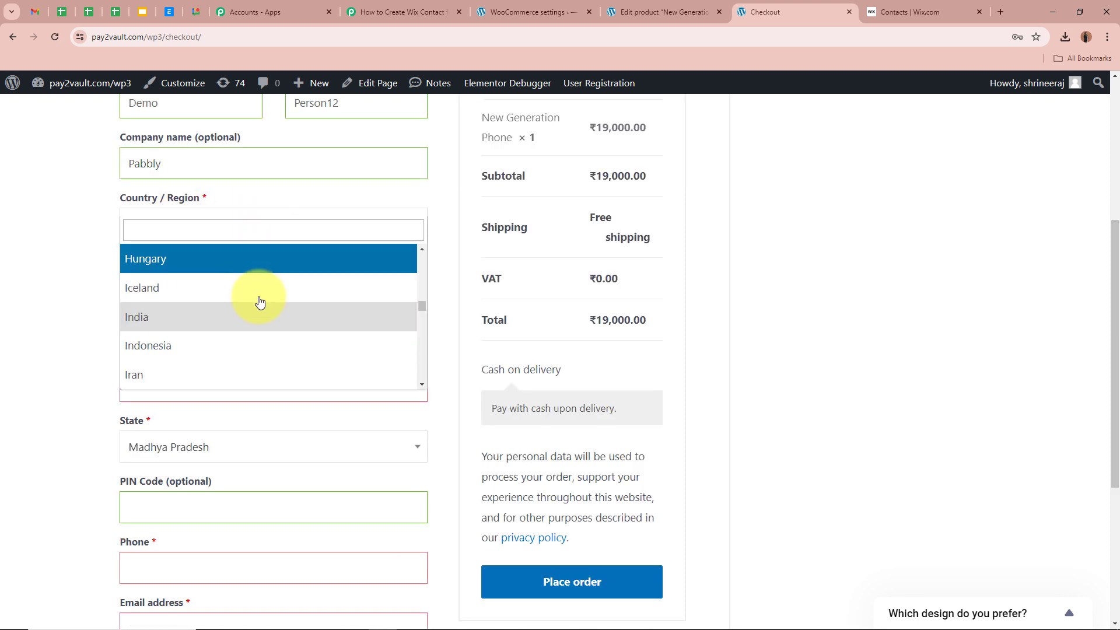
{"action": "left_click", "coordinate": [242, 323]}
{"action": "left_click", "coordinate": [200, 283]}
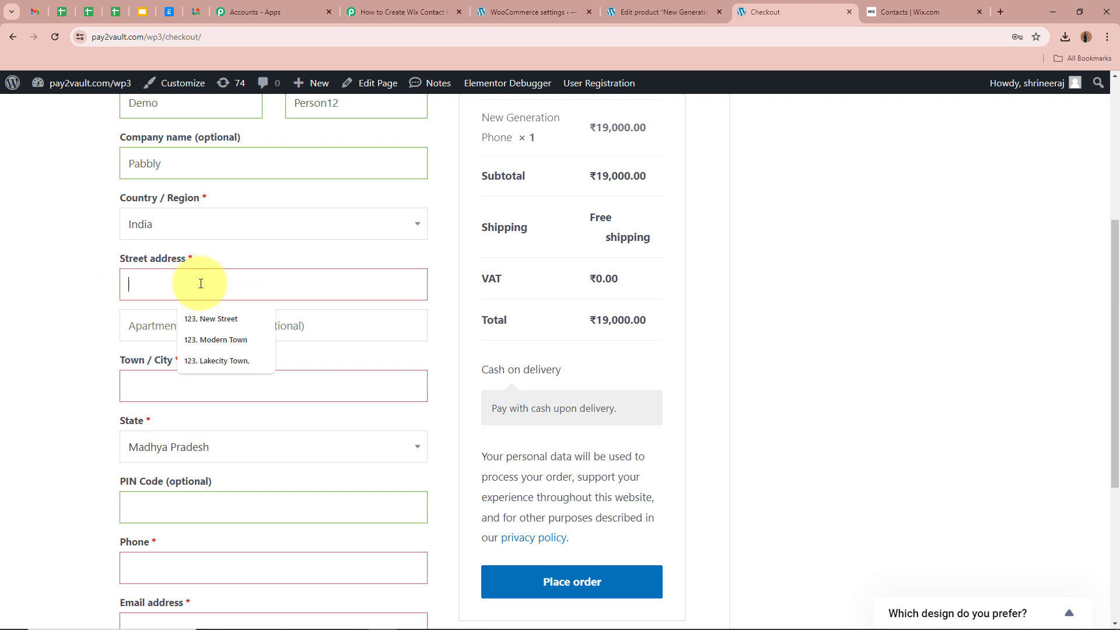
{"action": "left_click", "coordinate": [217, 361]}
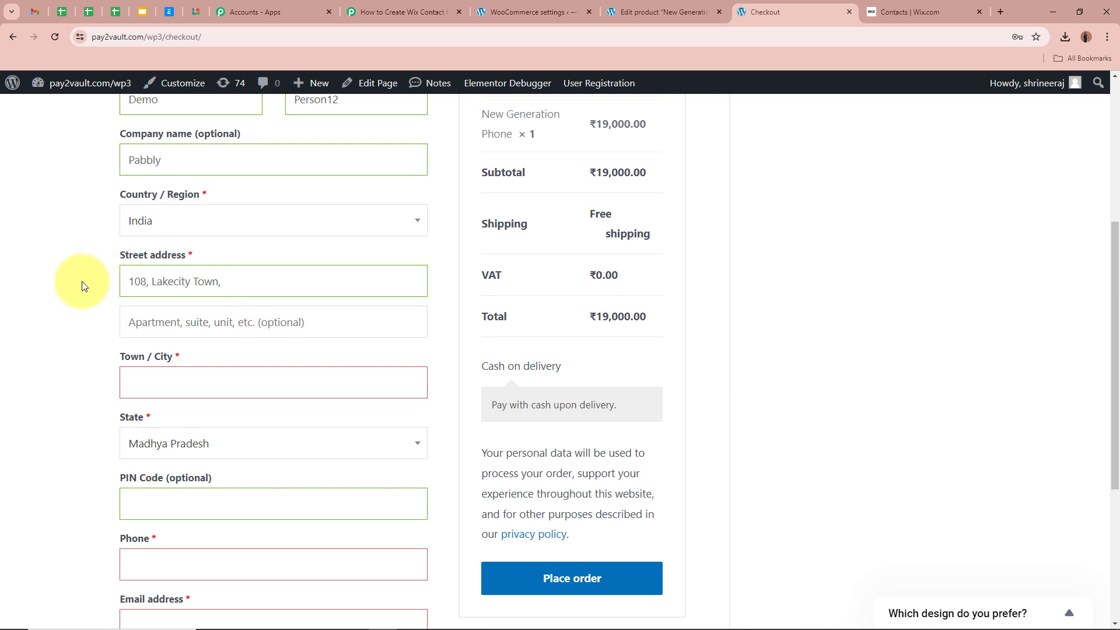
{"action": "scroll", "coordinate": [80, 283], "scroll_direction": "down", "scroll_amount": 2}
{"action": "left_click", "coordinate": [215, 269]}
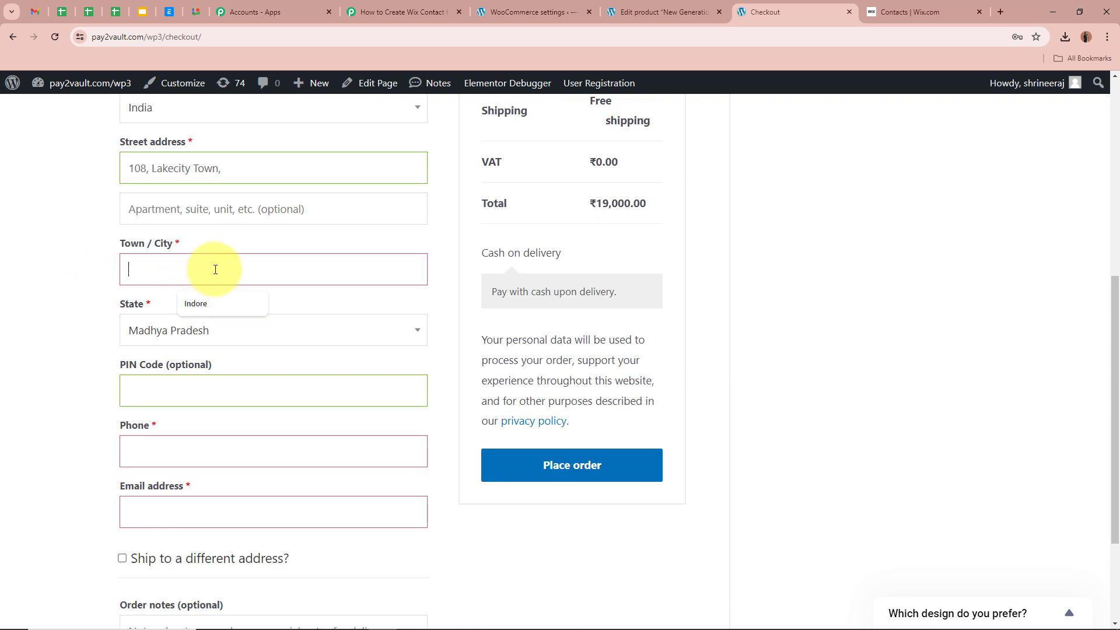
{"action": "type", "text": "Bhopal"}
{"action": "left_click", "coordinate": [243, 333]}
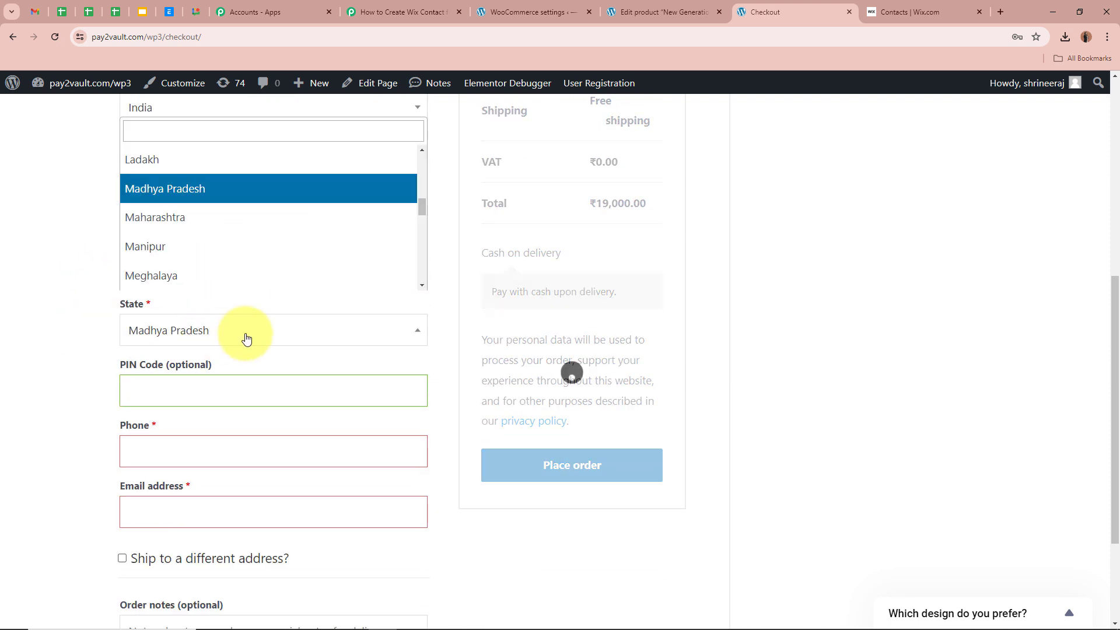
{"action": "left_click", "coordinate": [229, 189]}
- Enter PIN code 462001, the customer's phone number and e-mail address
{"action": "scroll", "coordinate": [63, 287], "scroll_direction": "down", "scroll_amount": 3}
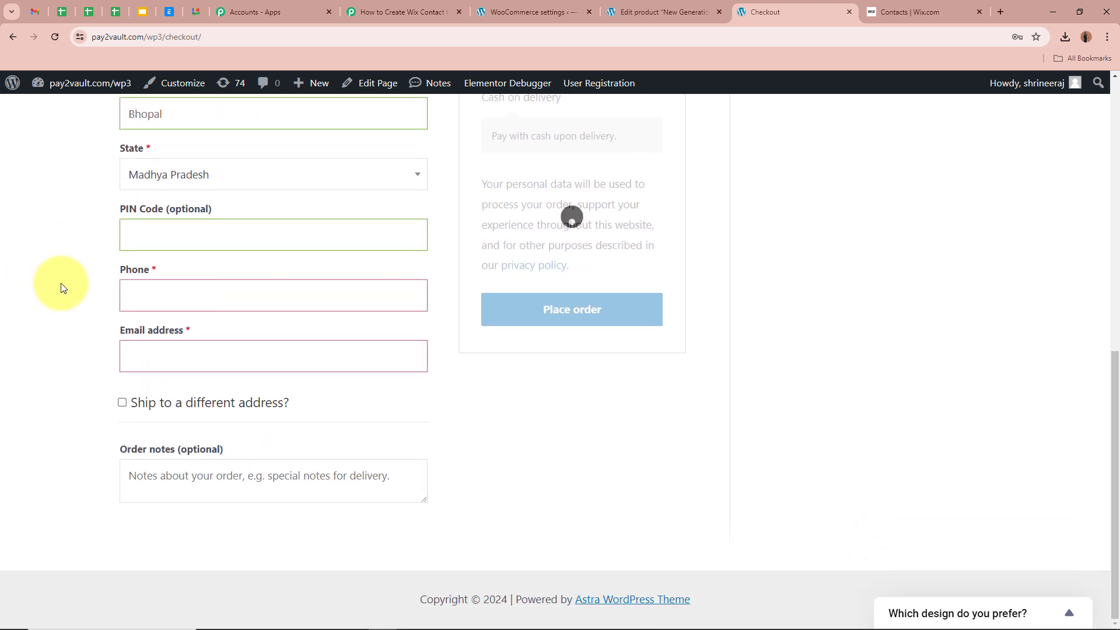
{"action": "left_click", "coordinate": [231, 233]}
{"action": "type", "text": "462001"}
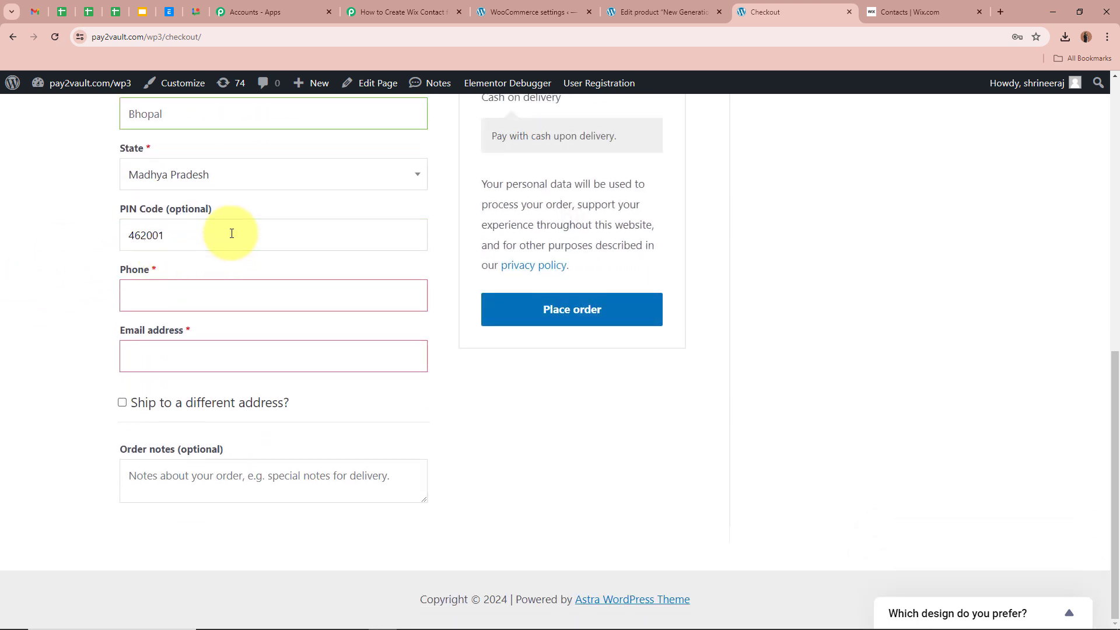
{"action": "left_click", "coordinate": [225, 295]}
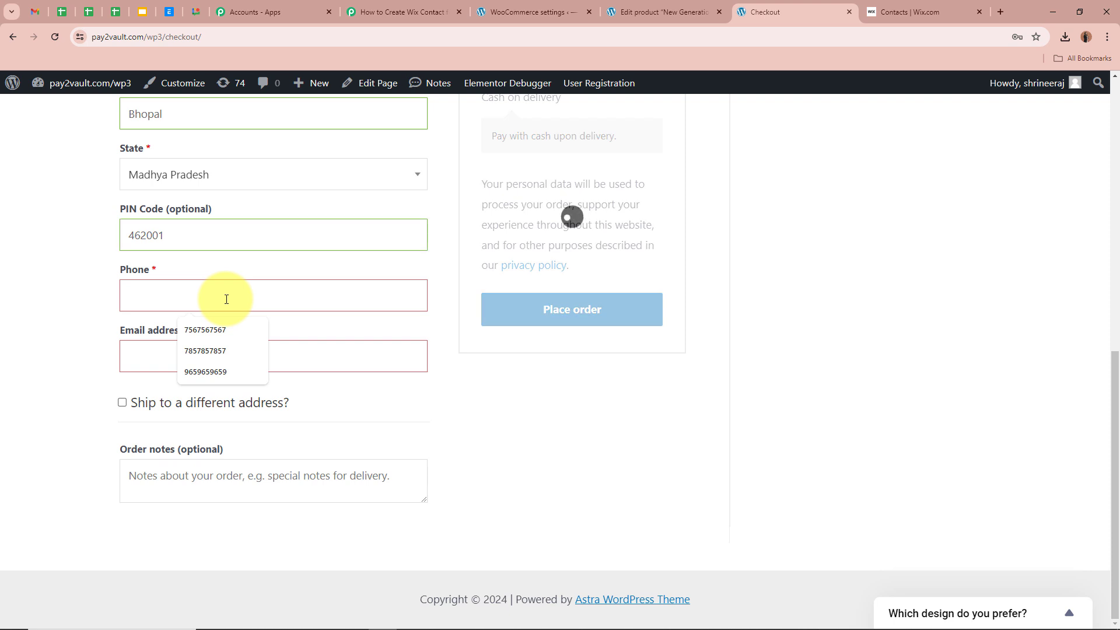
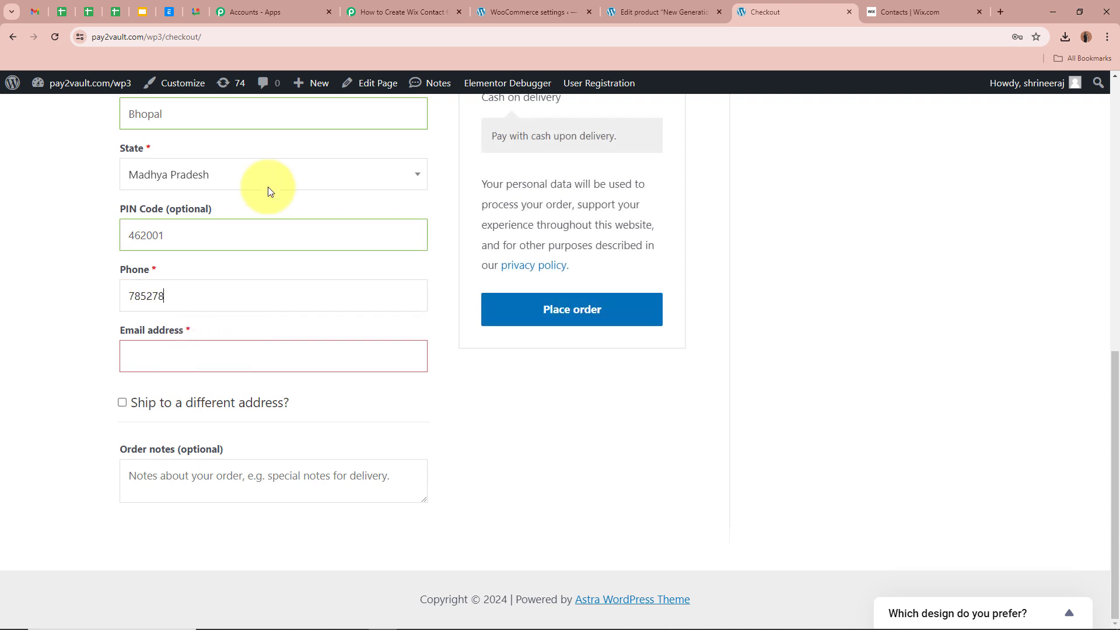
{"action": "left_click", "coordinate": [208, 351]}
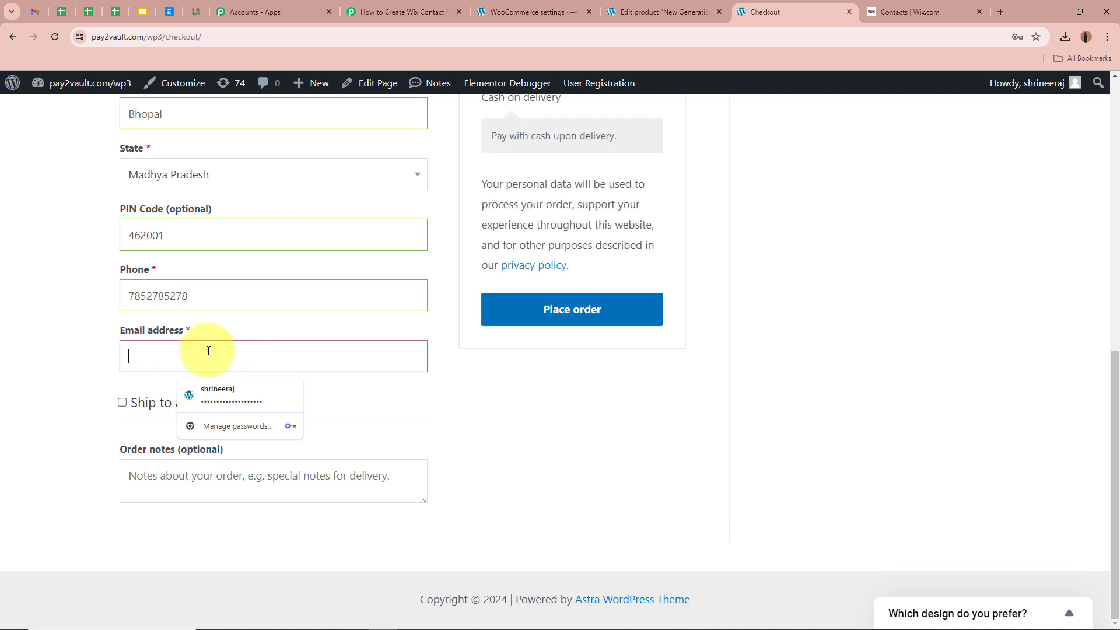
{"action": "key", "text": "ctrl+v"}
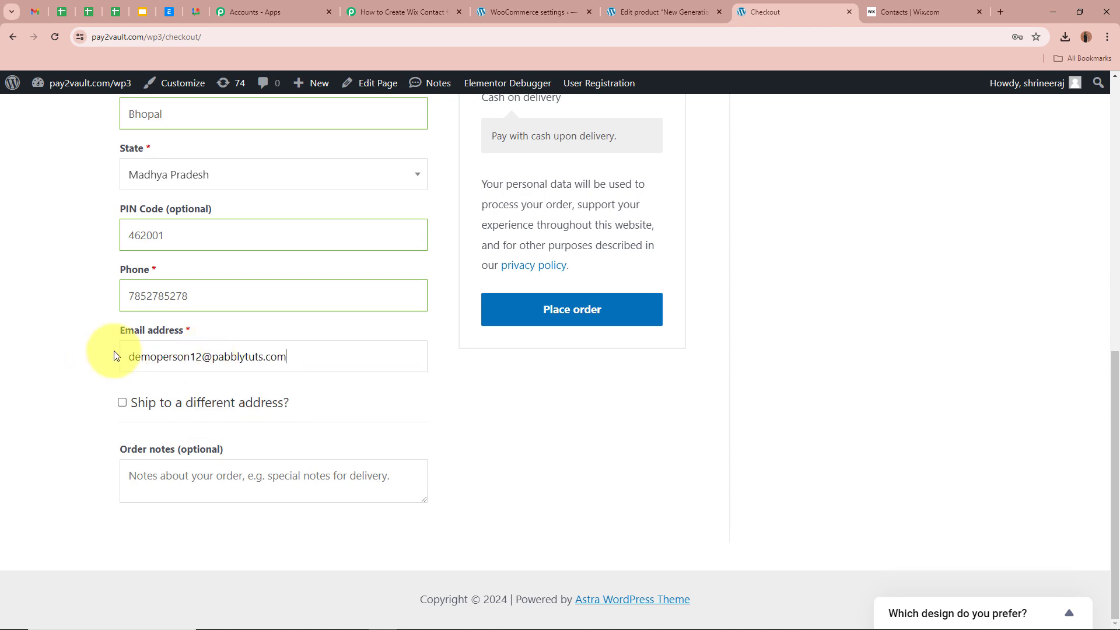
{"action": "left_click", "coordinate": [83, 349]}
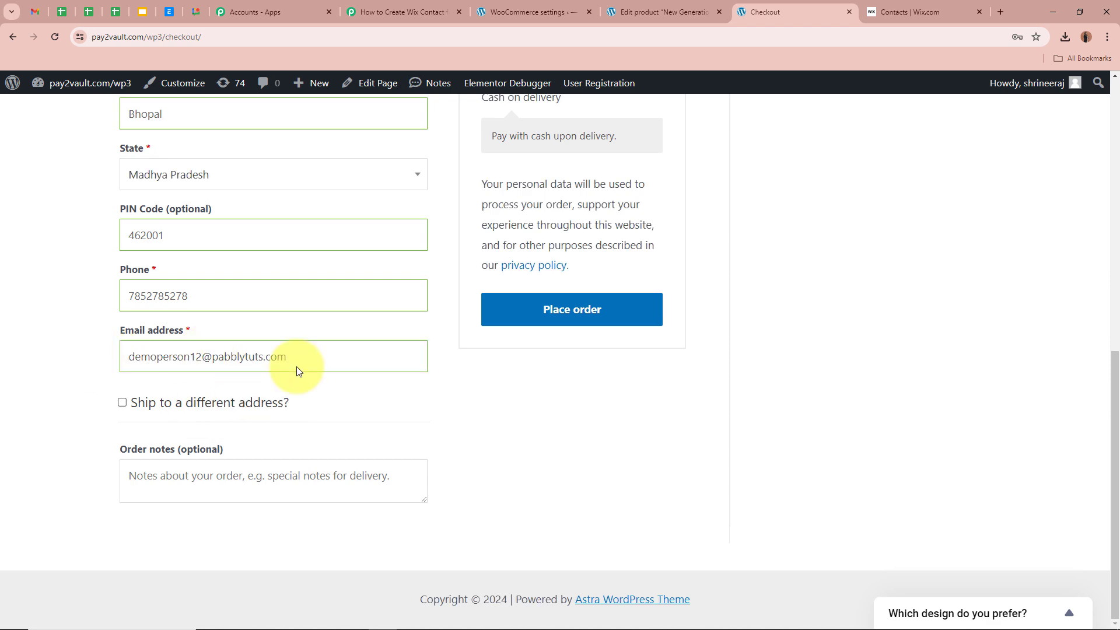
- Place the test order and check the order-received confirmation message
{"action": "scroll", "coordinate": [320, 295], "scroll_direction": "up", "scroll_amount": 7}
{"action": "scroll", "coordinate": [320, 295], "scroll_direction": "down", "scroll_amount": 7}
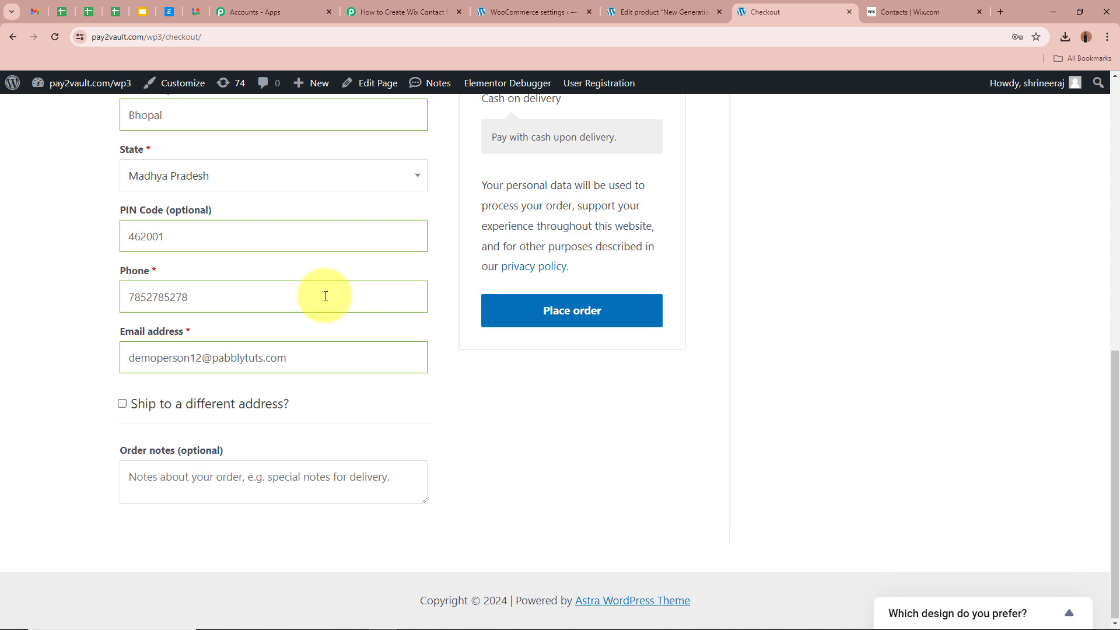
{"action": "left_click", "coordinate": [648, 308]}
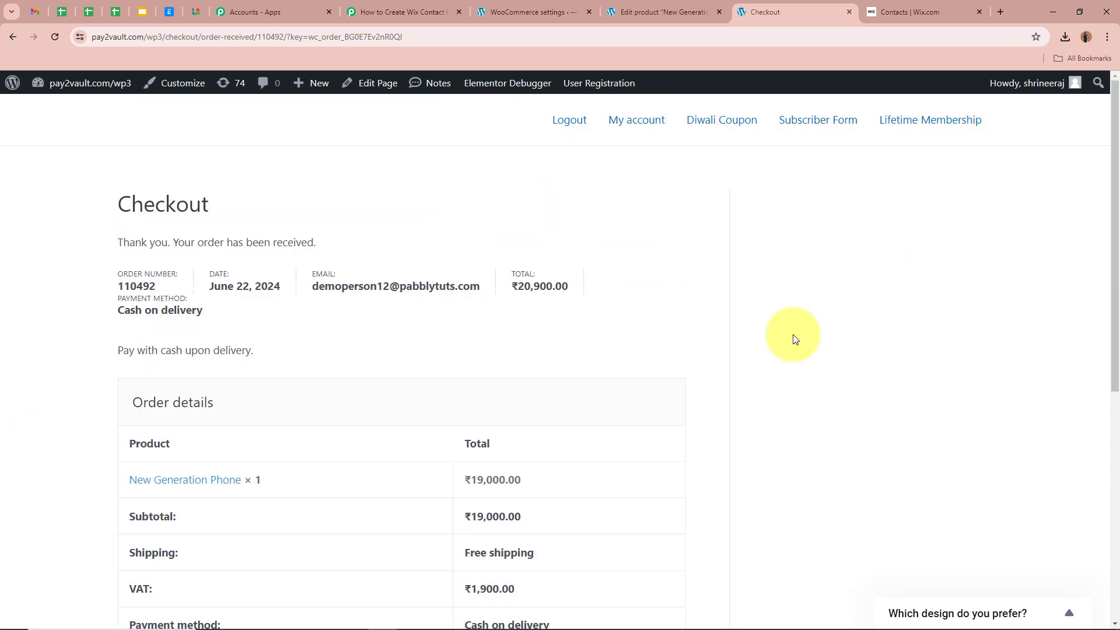
{"action": "left_click_drag", "start_coordinate": [122, 242], "coordinate": [457, 232]}
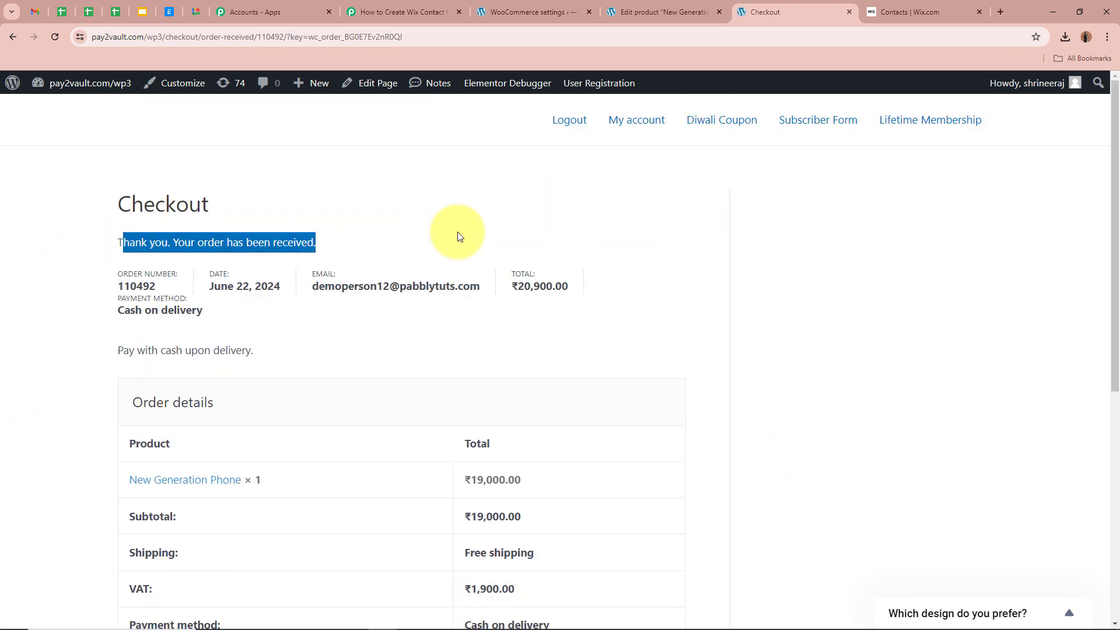
{"action": "left_click", "coordinate": [457, 225]}
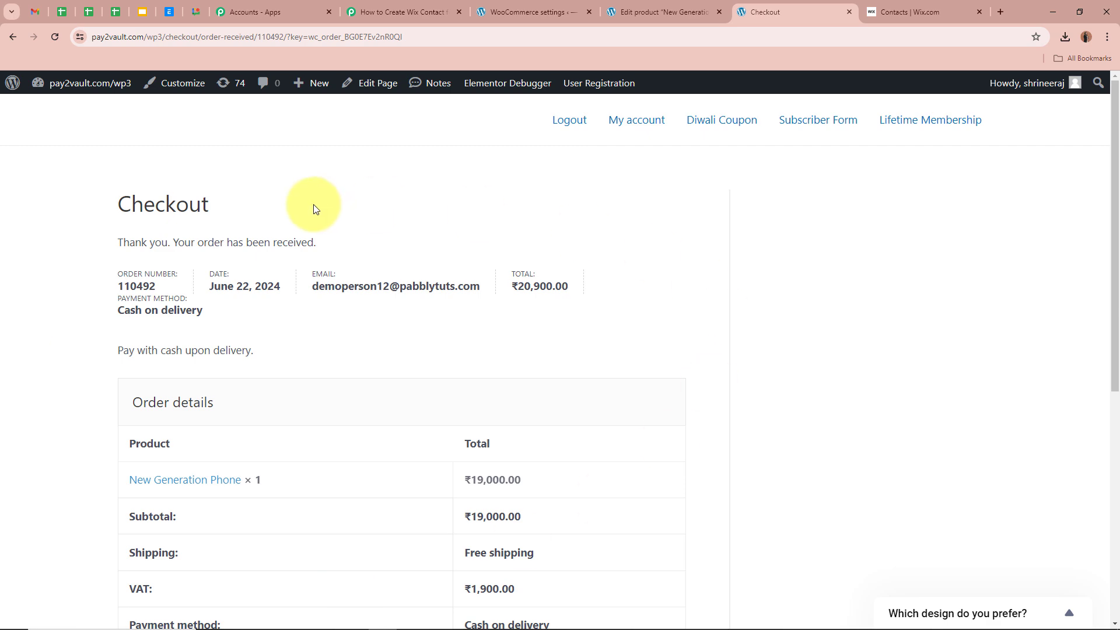
- Check the Pabbly Response Received data for the new order's product and shipping details
{"action": "left_click", "coordinate": [403, 12]}
{"action": "scroll", "coordinate": [210, 379], "scroll_direction": "down", "scroll_amount": 8}
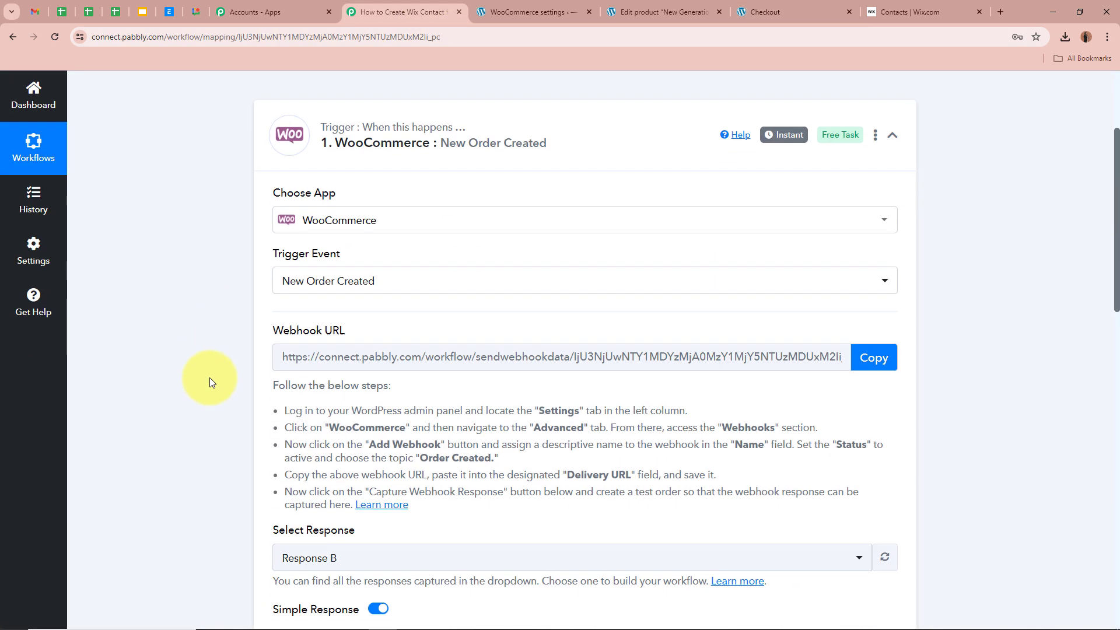
{"action": "scroll", "coordinate": [209, 383], "scroll_direction": "down", "scroll_amount": 3}
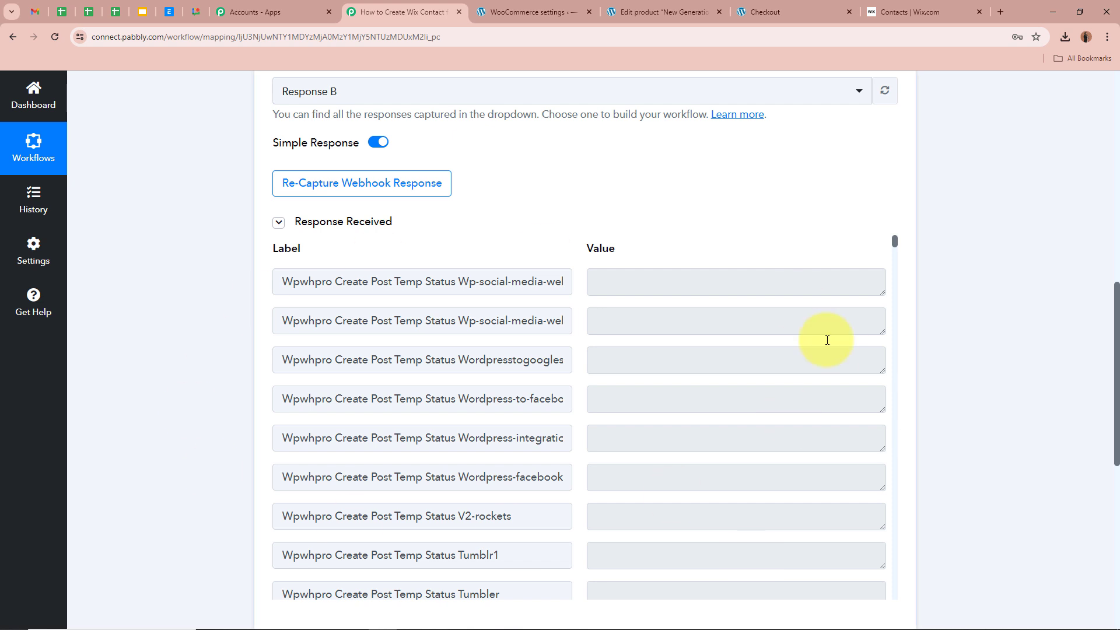
{"action": "scroll", "coordinate": [129, 329], "scroll_direction": "down", "scroll_amount": 2}
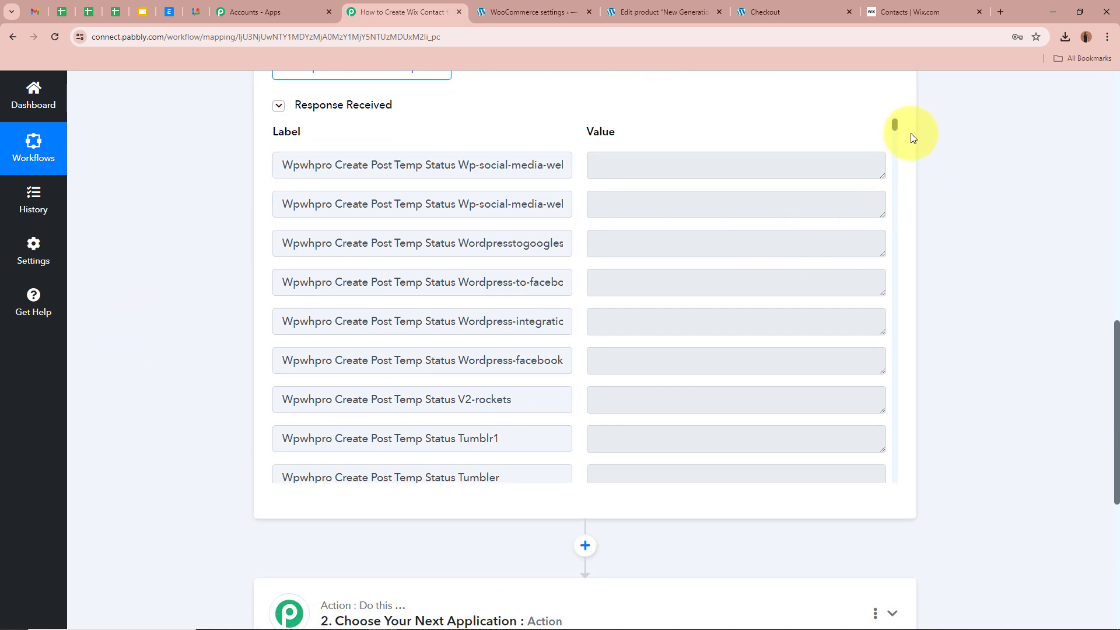
{"action": "left_click_drag", "start_coordinate": [894, 127], "coordinate": [896, 233]}
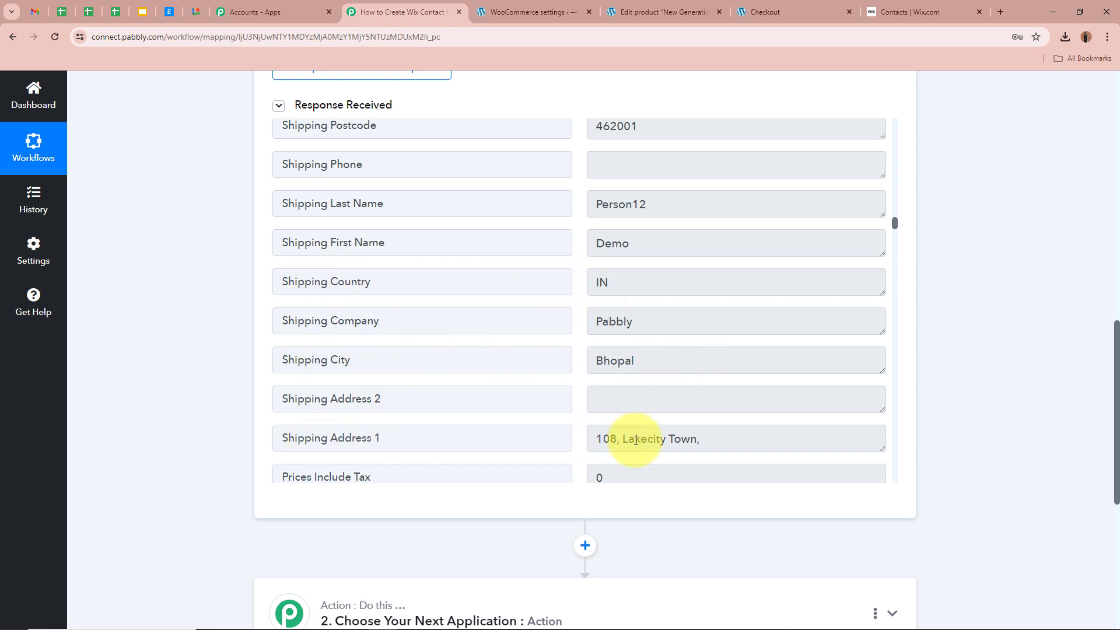
{"action": "scroll", "coordinate": [782, 418], "scroll_direction": "down", "scroll_amount": 3}
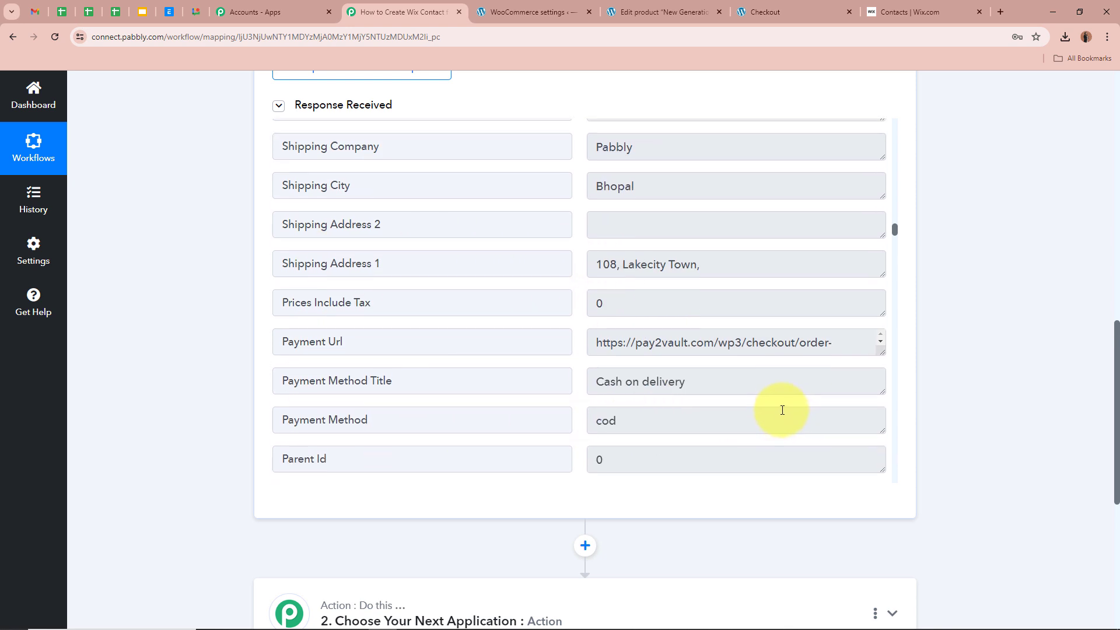
{"action": "scroll", "coordinate": [783, 407], "scroll_direction": "up", "scroll_amount": 5}
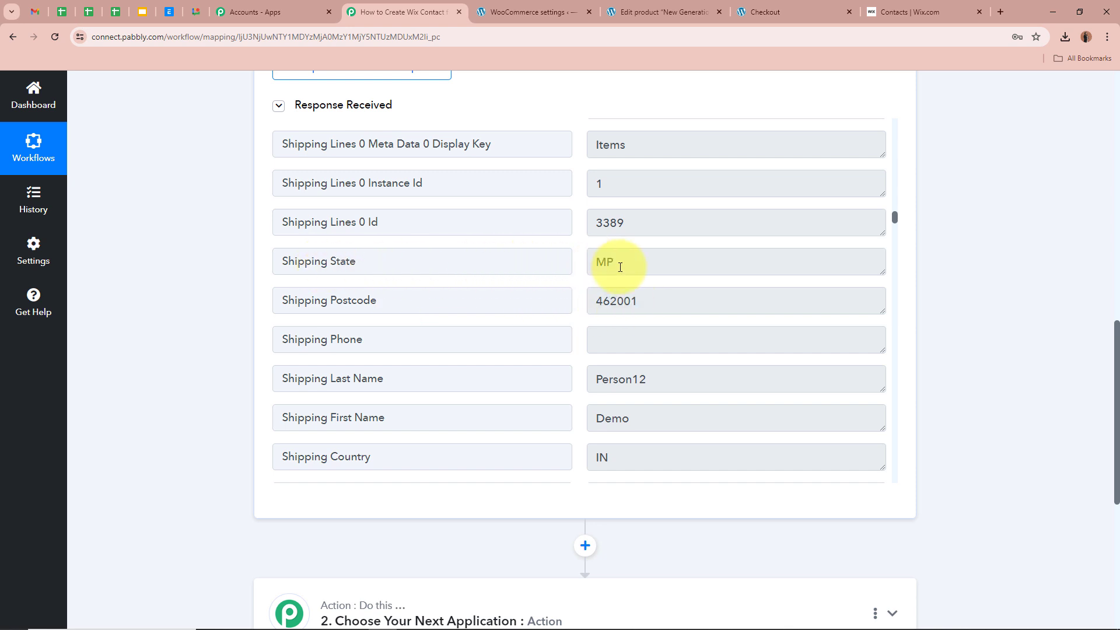
{"action": "scroll", "coordinate": [625, 263], "scroll_direction": "up", "scroll_amount": 1}
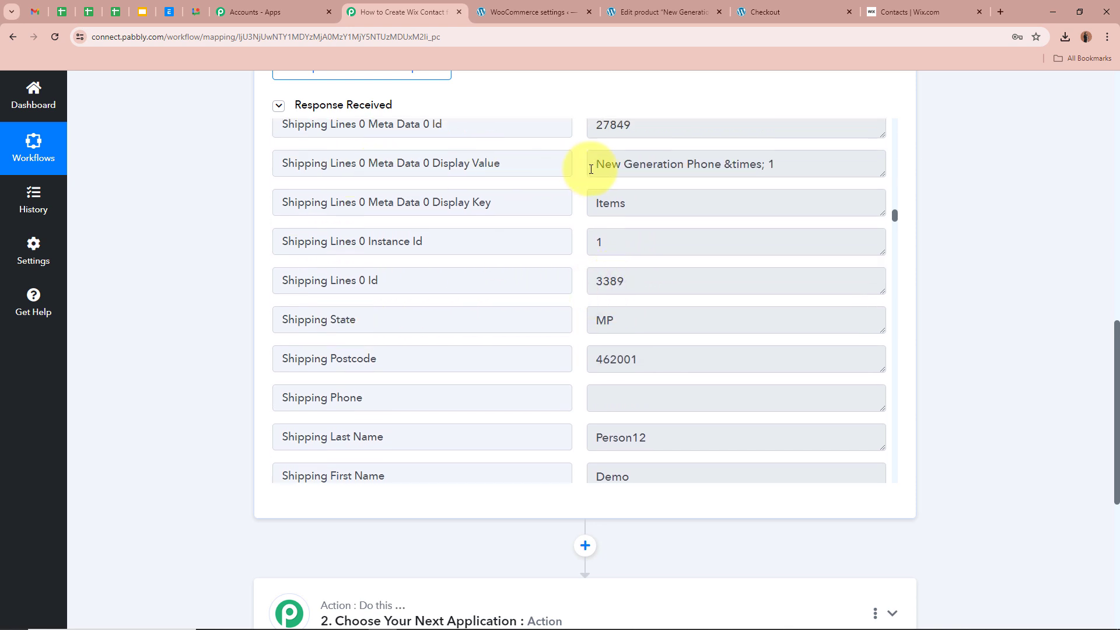
{"action": "left_click_drag", "start_coordinate": [591, 168], "coordinate": [798, 168]}
{"action": "left_click", "coordinate": [700, 182]}
{"action": "left_click", "coordinate": [806, 264]}
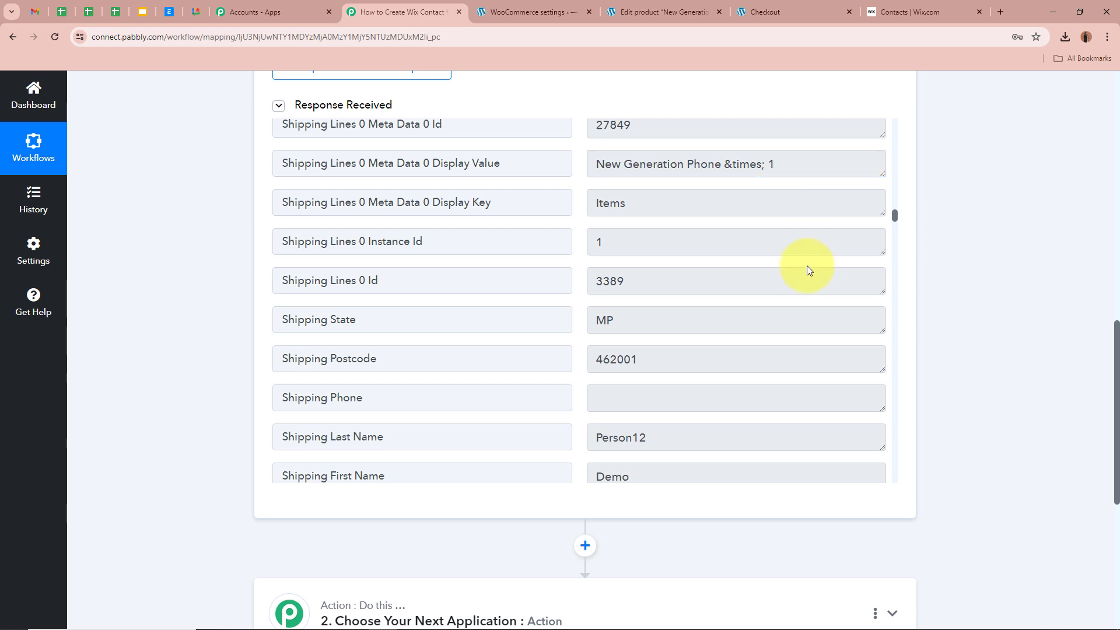
- Collapse the WooCommerce trigger step
{"action": "scroll", "coordinate": [975, 307], "scroll_direction": "up", "scroll_amount": 10}
{"action": "scroll", "coordinate": [975, 307], "scroll_direction": "up", "scroll_amount": 3}
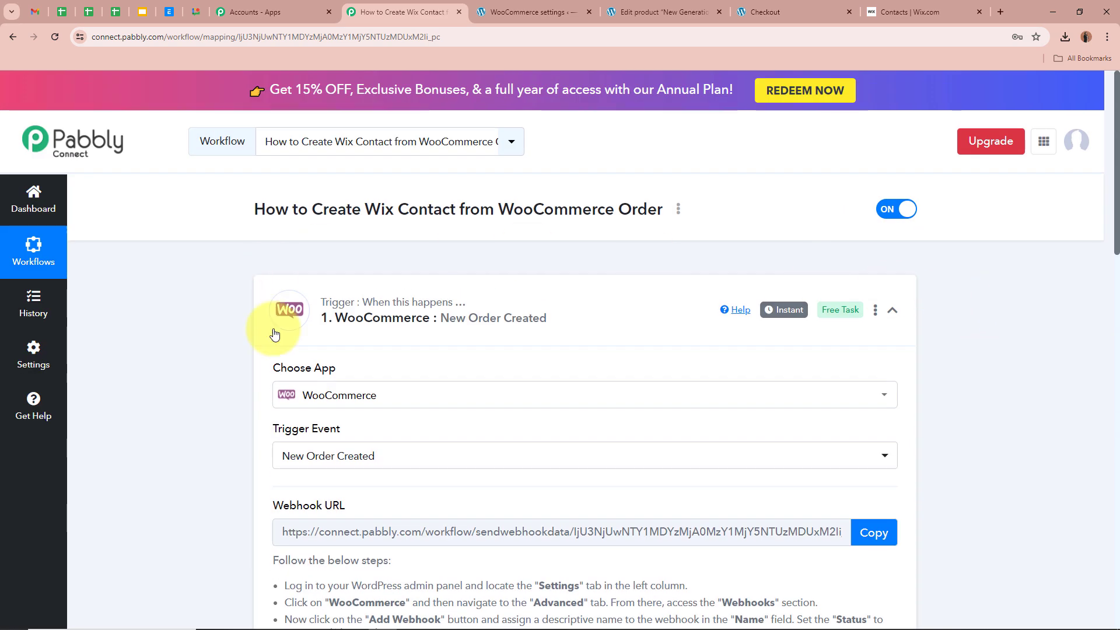
{"action": "left_click", "coordinate": [903, 315]}
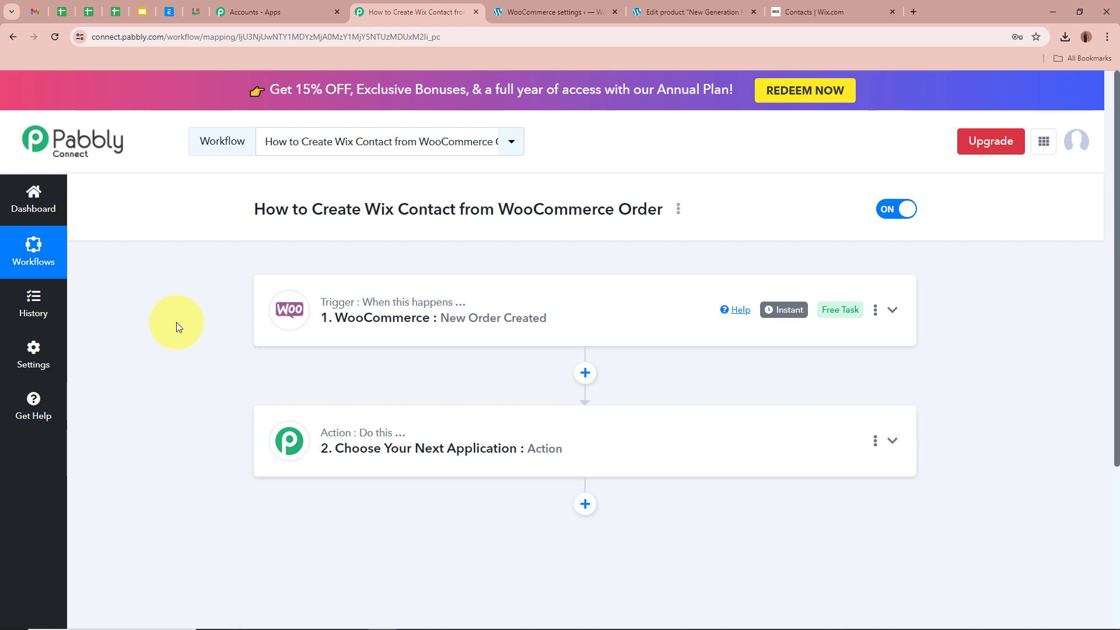
- Set the action step's app to Wix with the Create Contact action event
{"action": "left_click", "coordinate": [892, 440]}
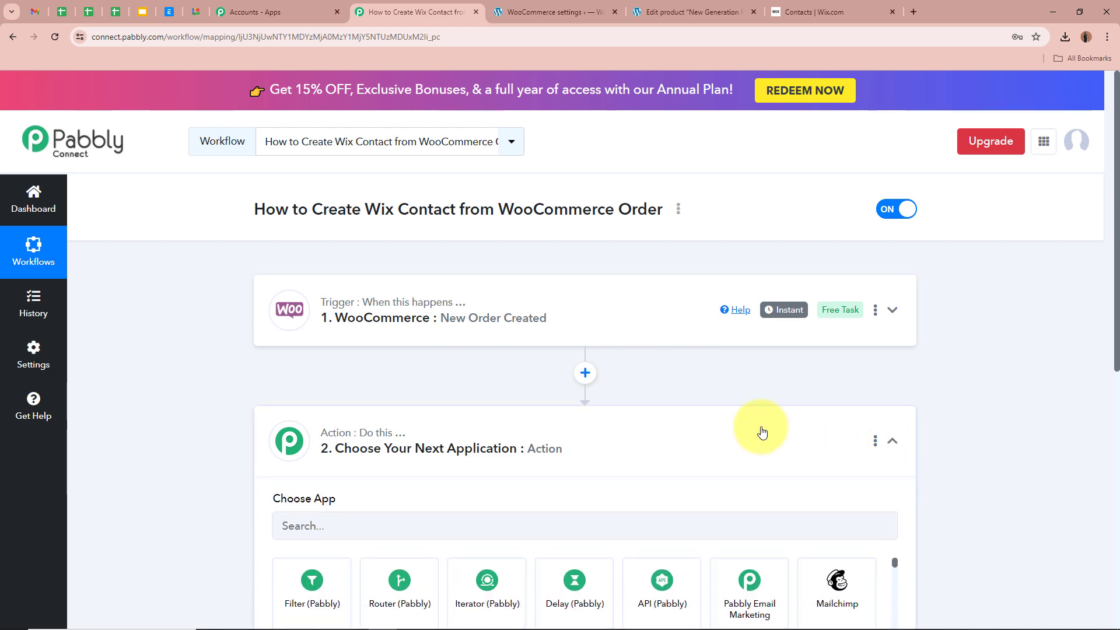
{"action": "left_click", "coordinate": [408, 321]}
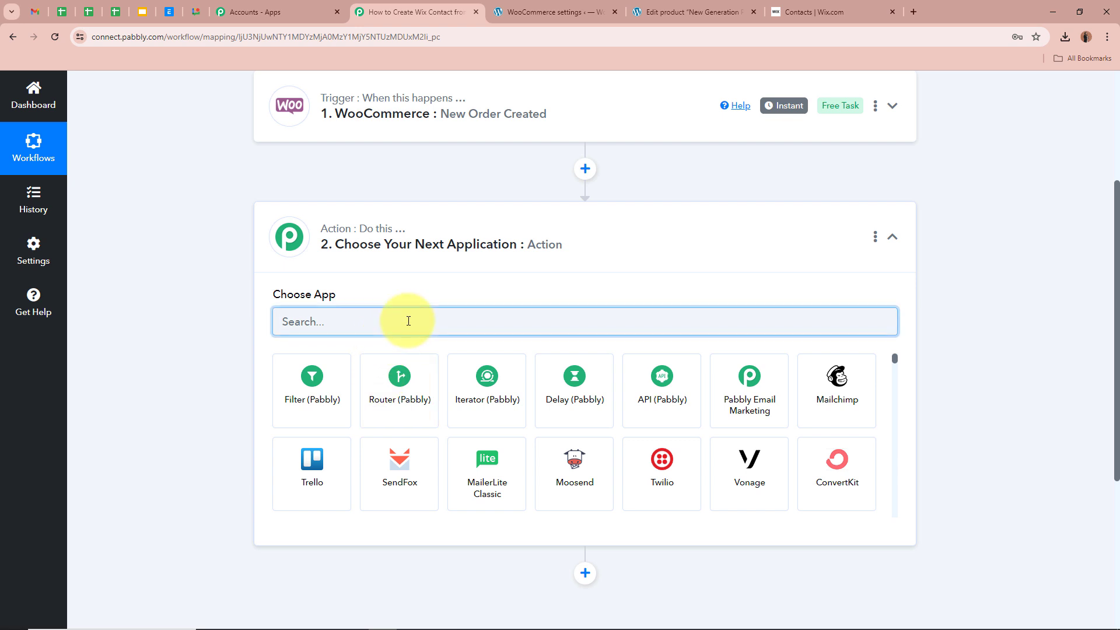
{"action": "type", "text": "Wix"}
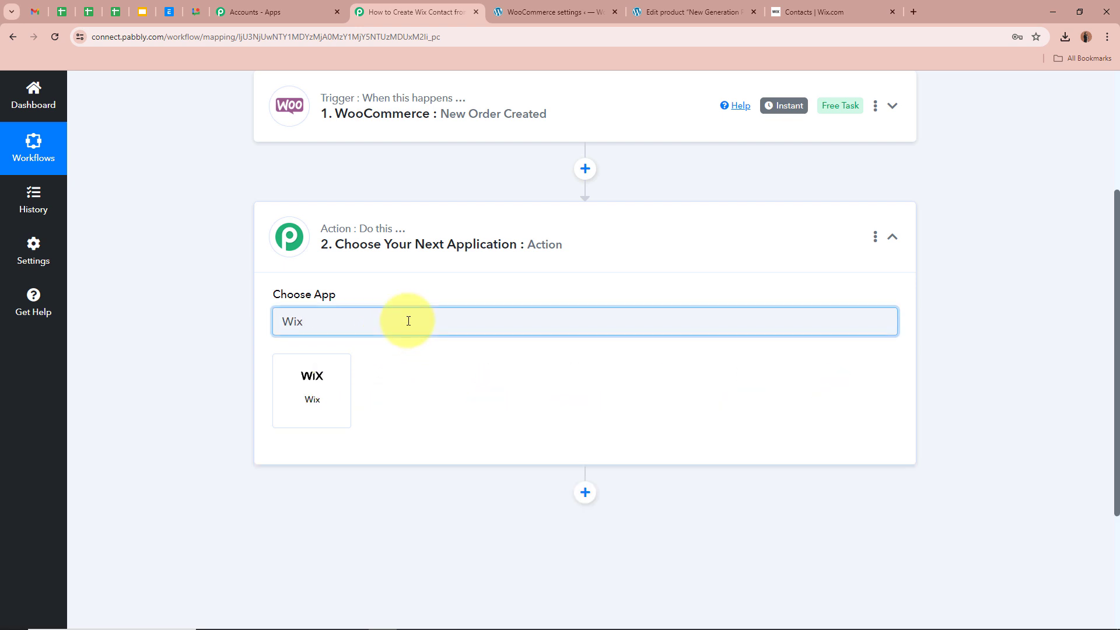
{"action": "left_click", "coordinate": [312, 410]}
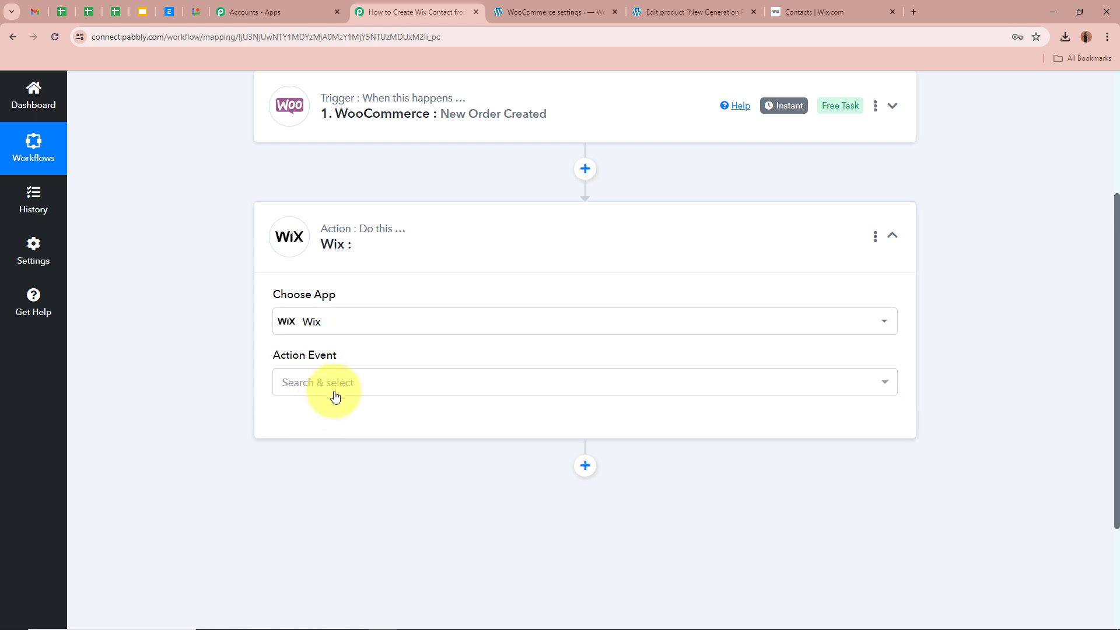
{"action": "left_click", "coordinate": [333, 388]}
{"action": "left_click", "coordinate": [370, 172]}
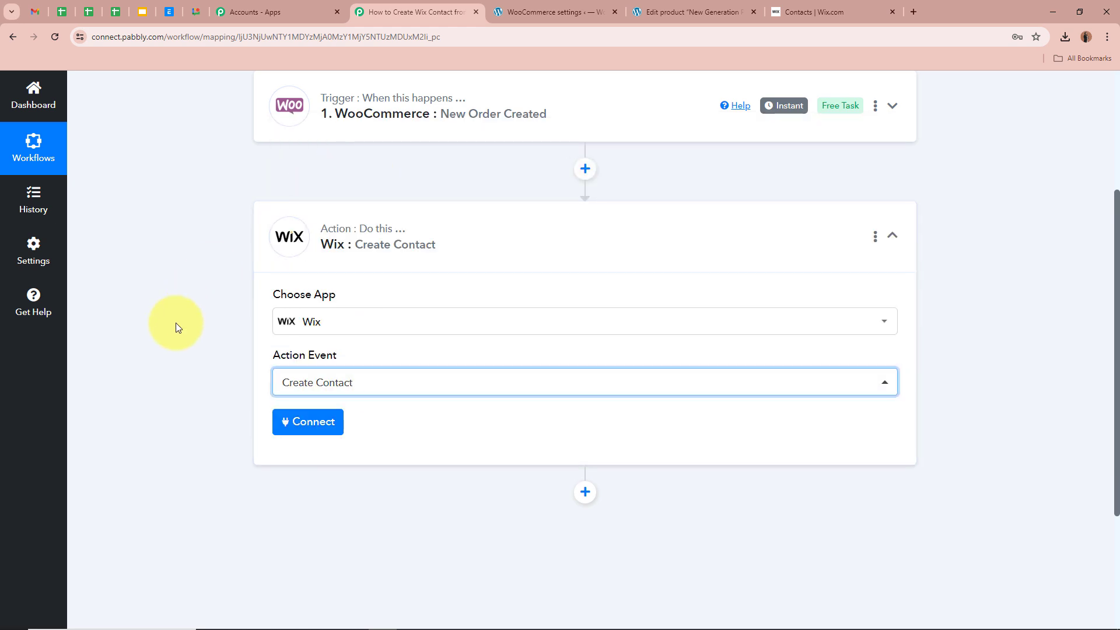
- Add a new Wix connection to bring up the App ID and App Secret Key dialog
{"action": "left_click", "coordinate": [286, 420]}
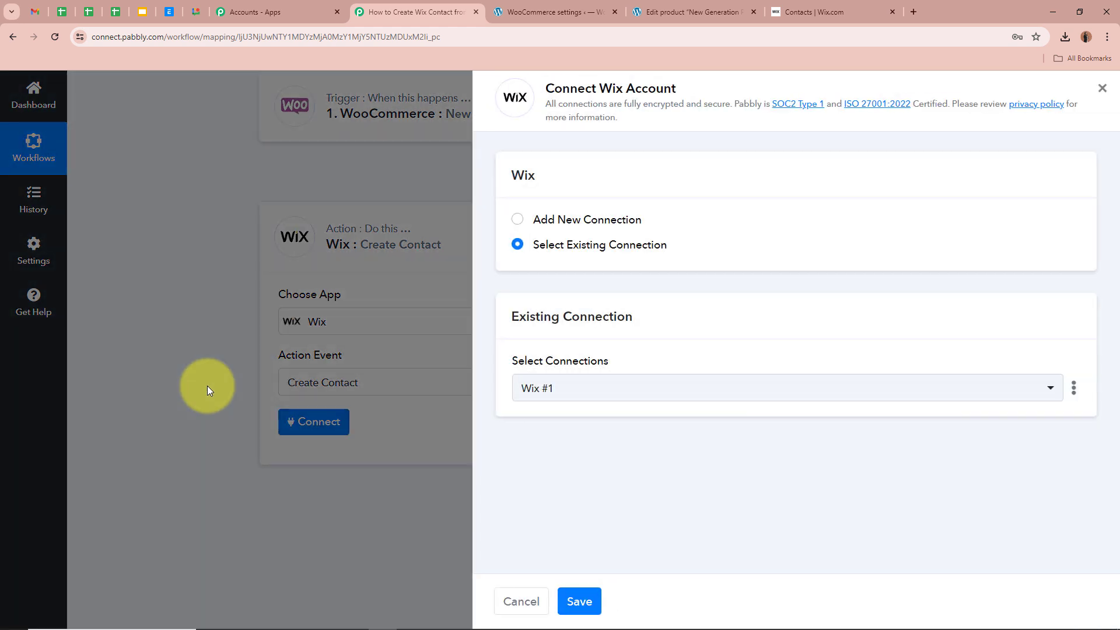
{"action": "left_click", "coordinate": [518, 219]}
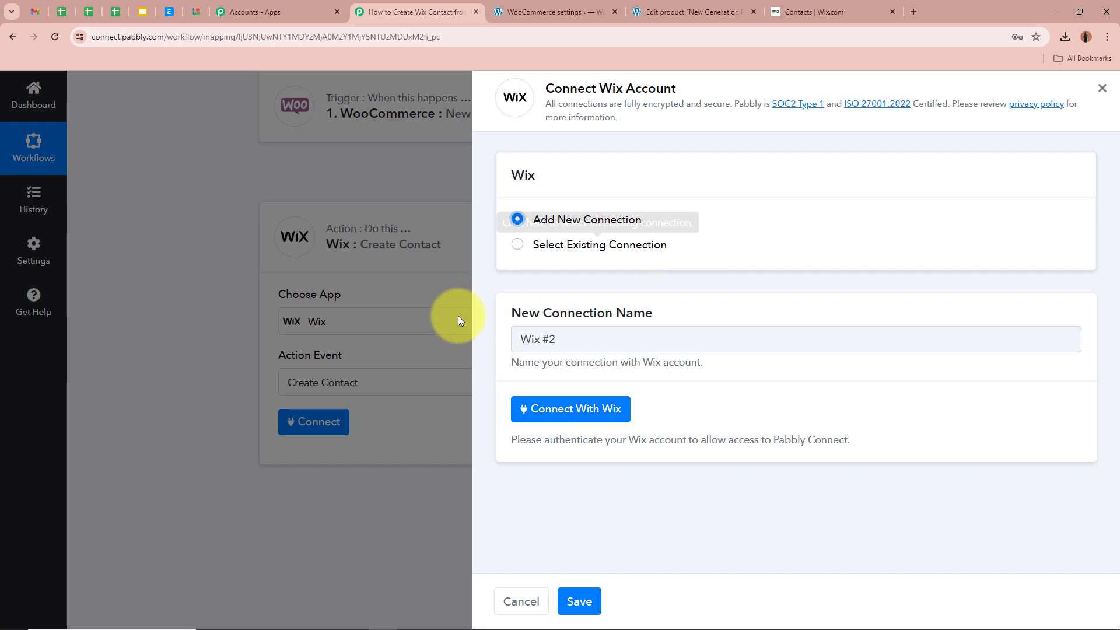
{"action": "left_click", "coordinate": [529, 408]}
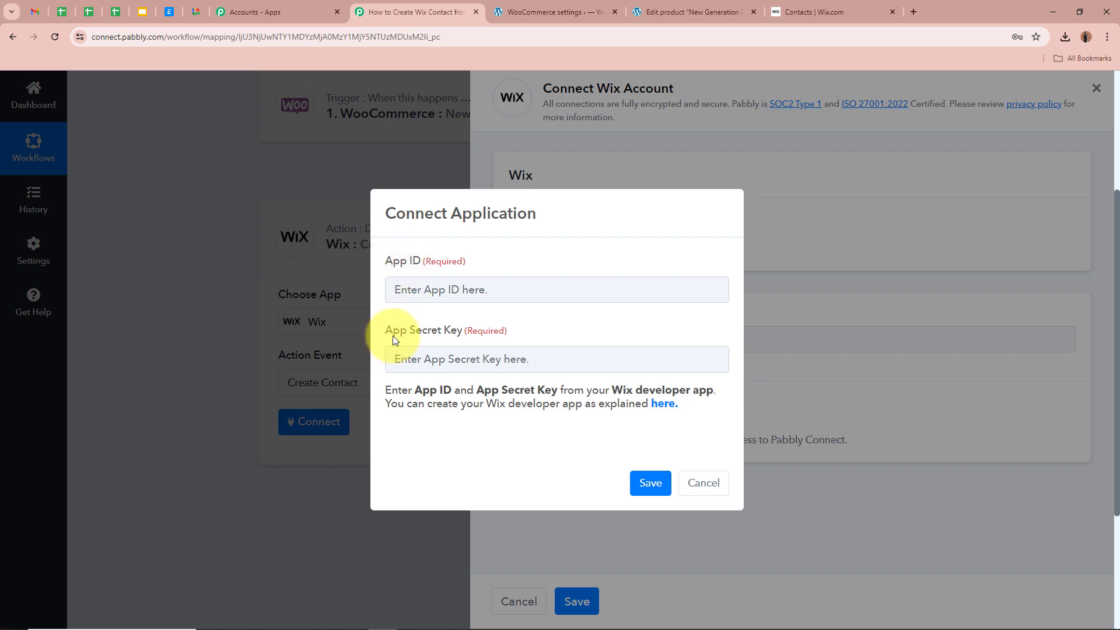
{"action": "left_click", "coordinate": [671, 404]}
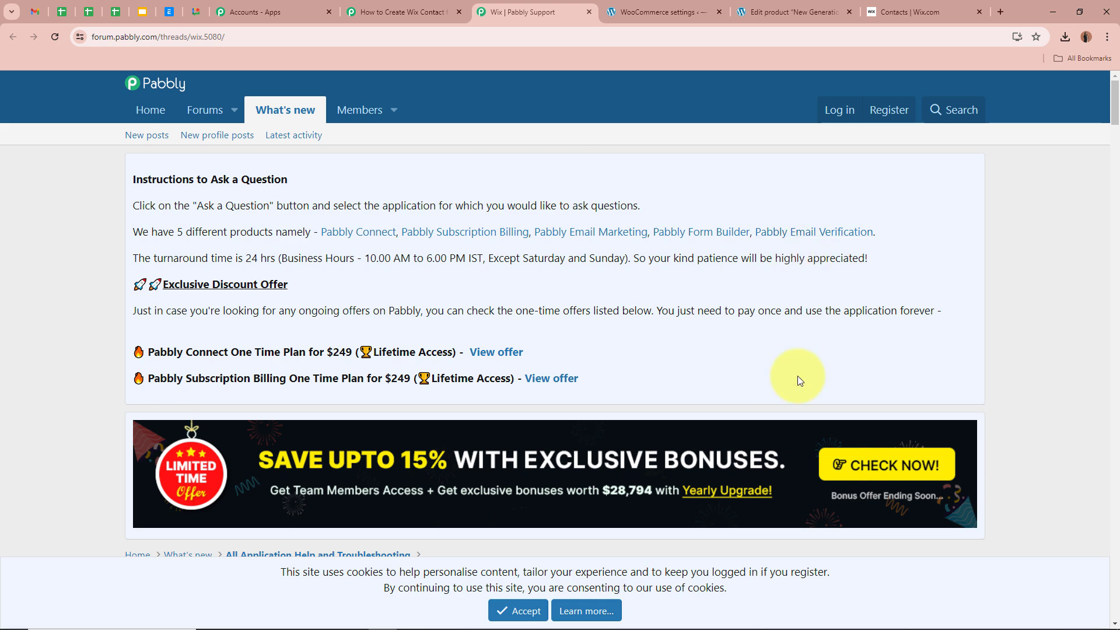
{"action": "scroll", "coordinate": [99, 338], "scroll_direction": "down", "scroll_amount": 7}
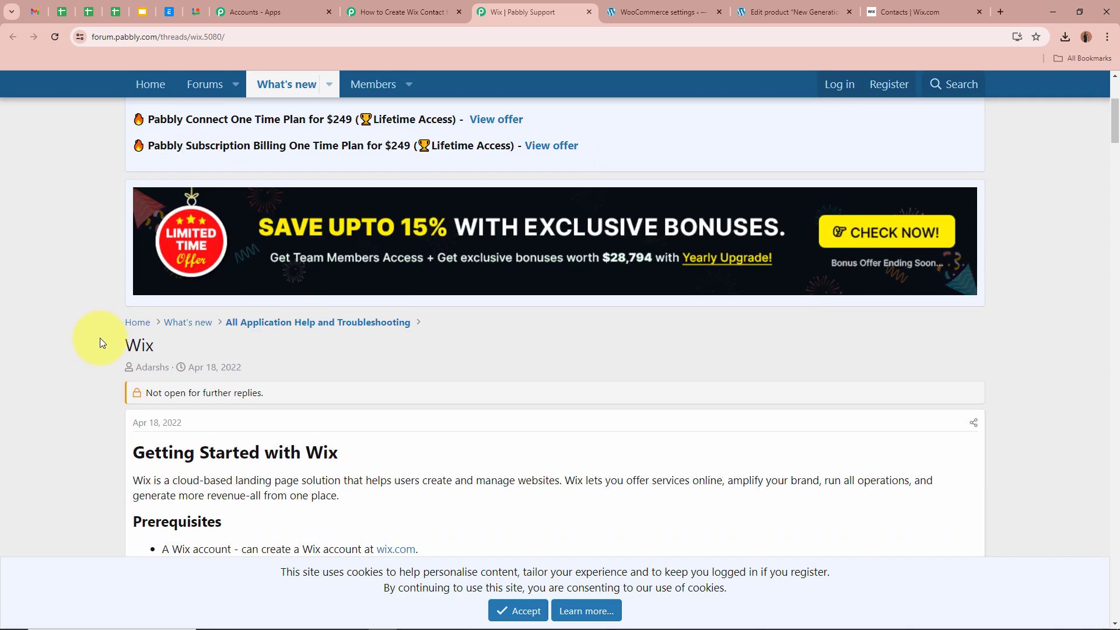
{"action": "scroll", "coordinate": [100, 338], "scroll_direction": "down", "scroll_amount": 1}
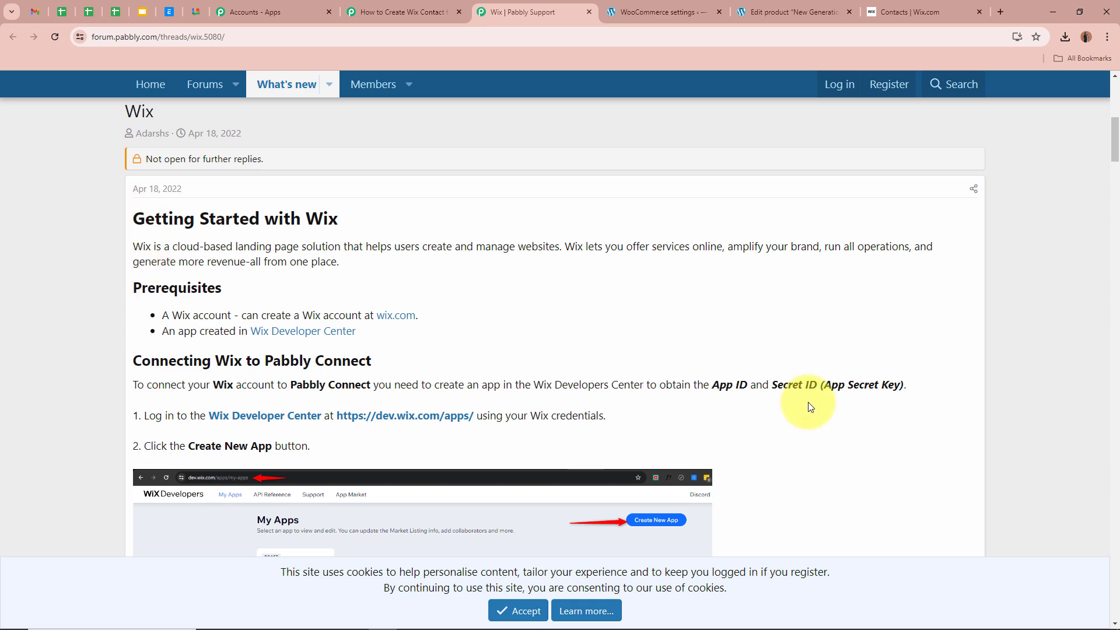
{"action": "scroll", "coordinate": [807, 407], "scroll_direction": "down", "scroll_amount": 4}
{"action": "scroll", "coordinate": [807, 407], "scroll_direction": "up", "scroll_amount": 5}
{"action": "scroll", "coordinate": [805, 406], "scroll_direction": "down", "scroll_amount": 1}
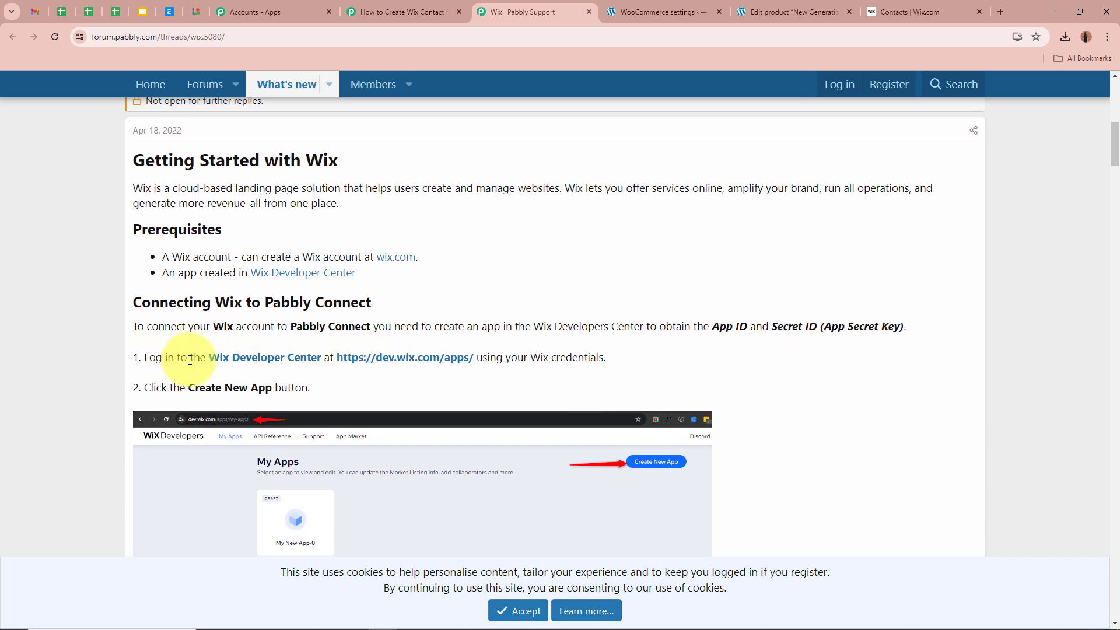
{"action": "left_click", "coordinate": [419, 362]}
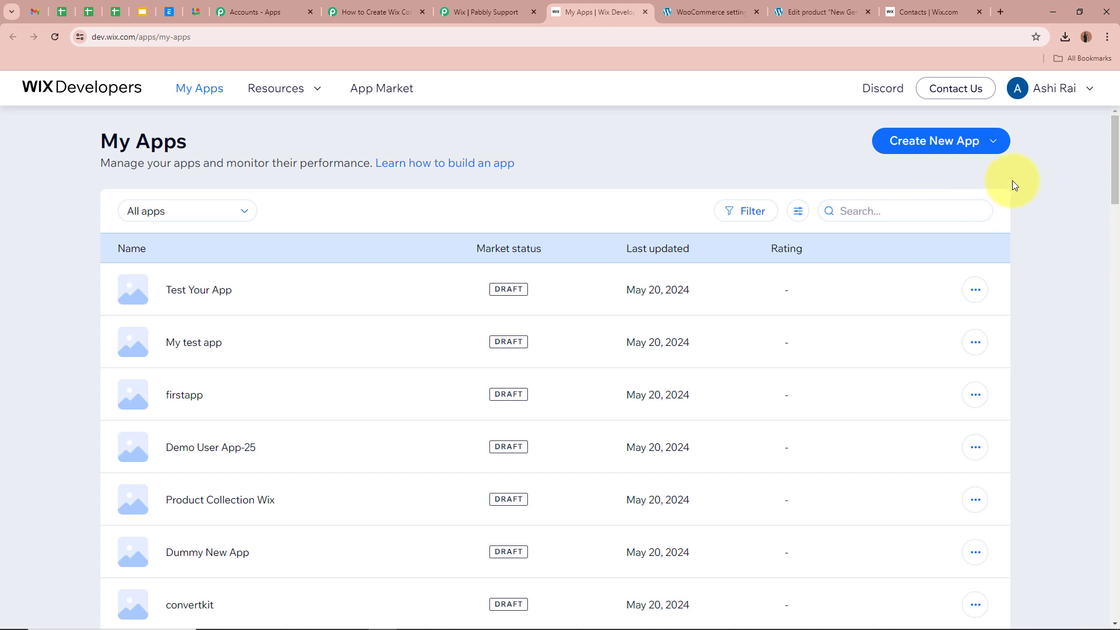
- Build a new Wix app from scratch titled 'WooCommerce Orders' and view its OAuth keys
{"action": "left_click", "coordinate": [945, 146]}
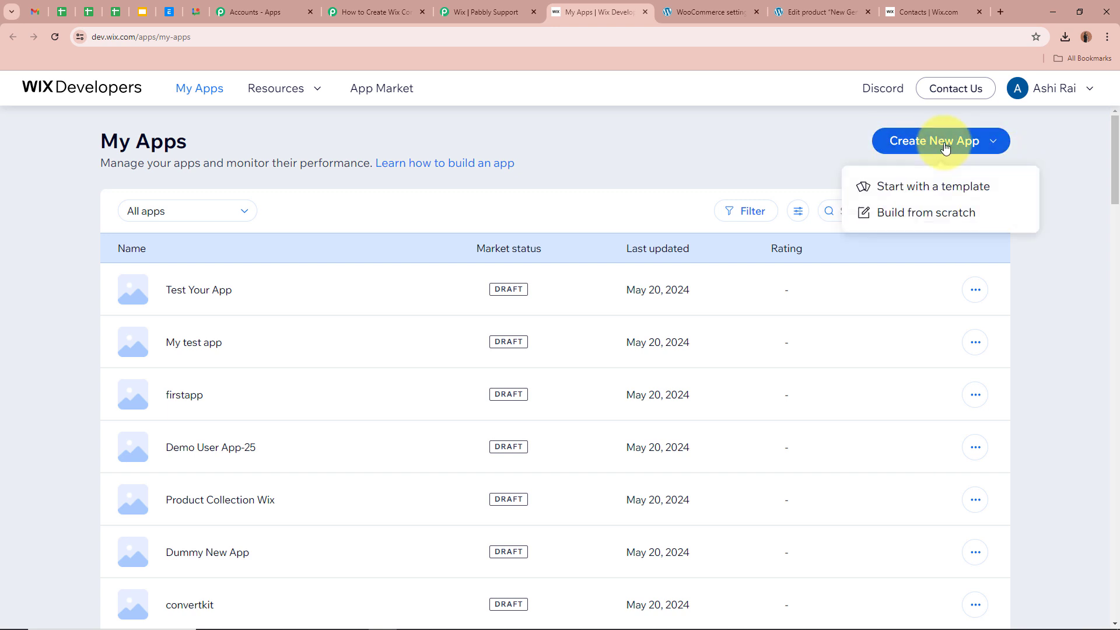
{"action": "left_click", "coordinate": [938, 214]}
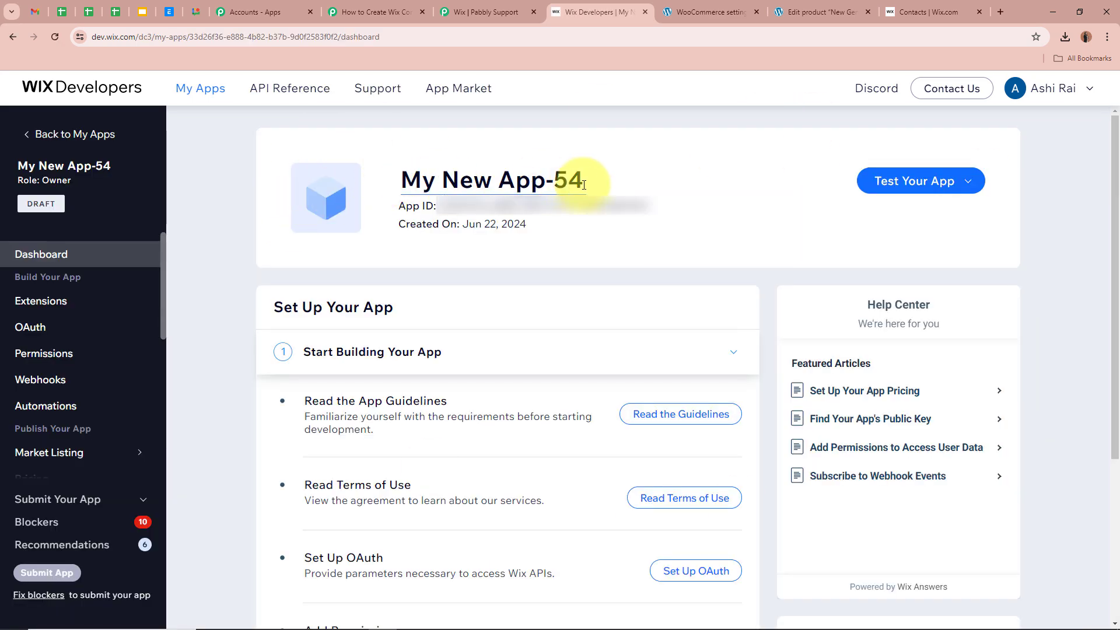
{"action": "left_click_drag", "start_coordinate": [581, 180], "coordinate": [403, 181]}
{"action": "key", "text": "BackSpace"}
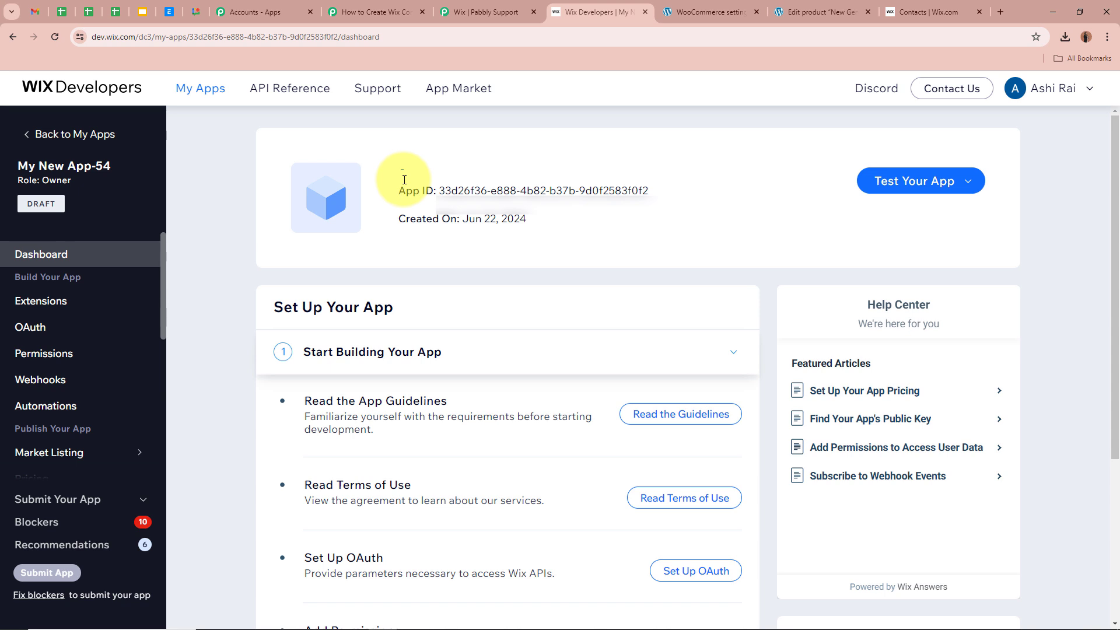
{"action": "type", "text": "WooCommerce Orders"}
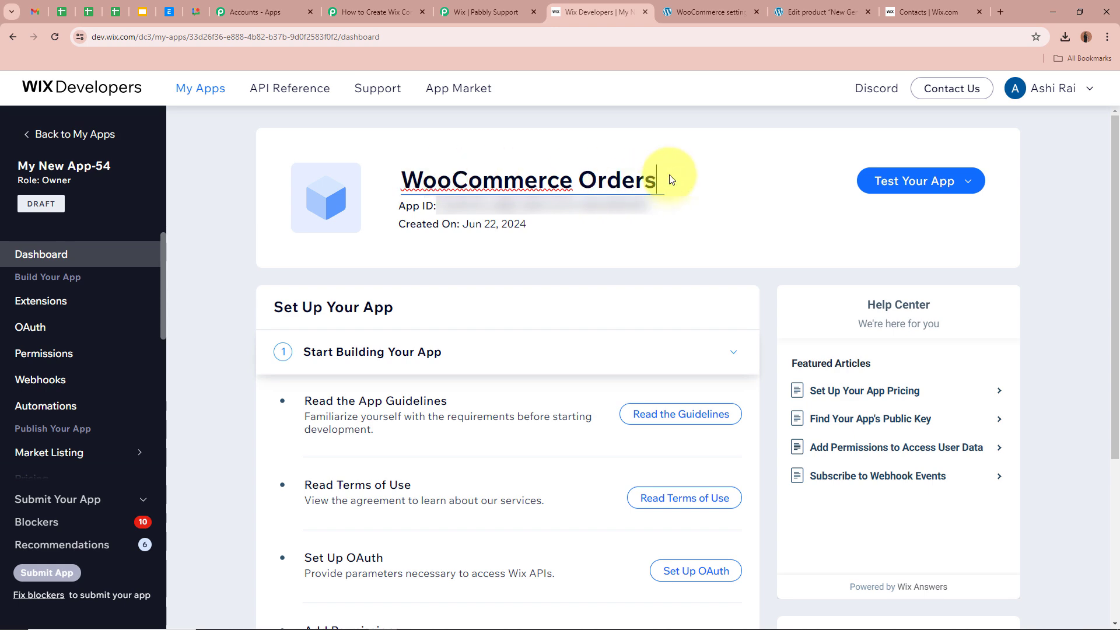
{"action": "left_click", "coordinate": [740, 243]}
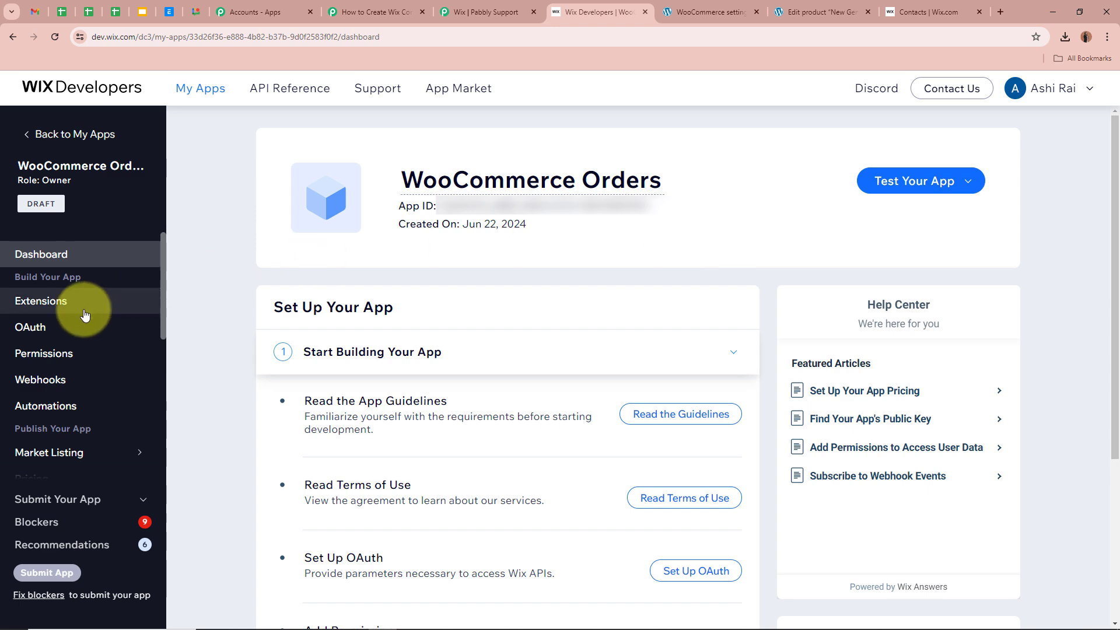
{"action": "left_click", "coordinate": [35, 327]}
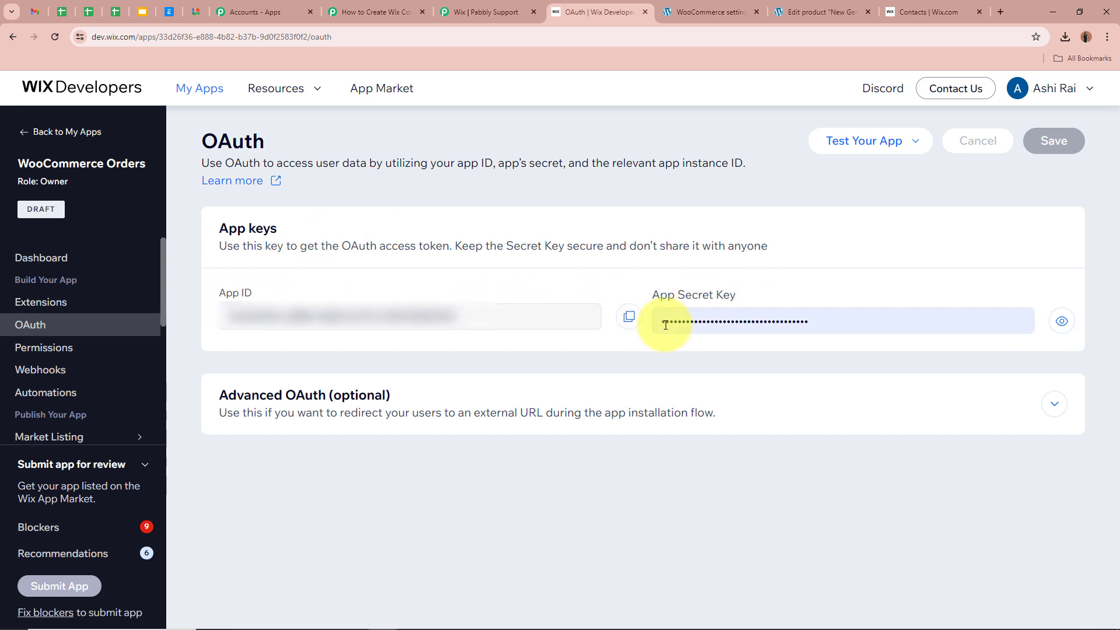
- Paste the Wix app's App ID into Pabbly's Connect Application App ID field
{"action": "left_click", "coordinate": [629, 318]}
{"action": "left_click", "coordinate": [374, 12]}
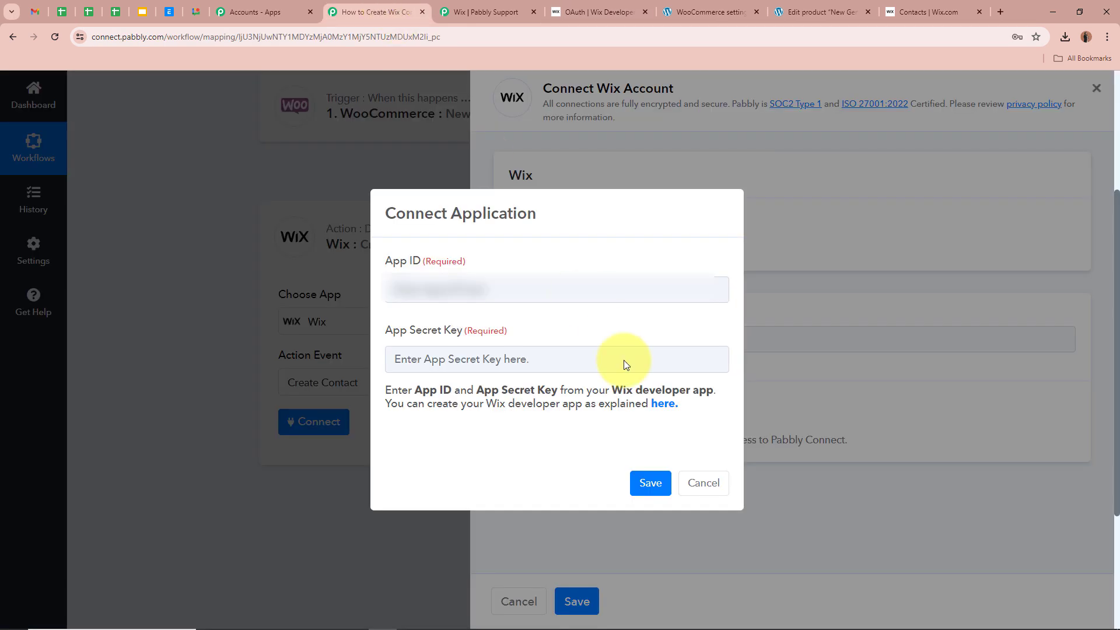
{"action": "left_click", "coordinate": [561, 292]}
{"action": "key", "text": "ctrl+v"}
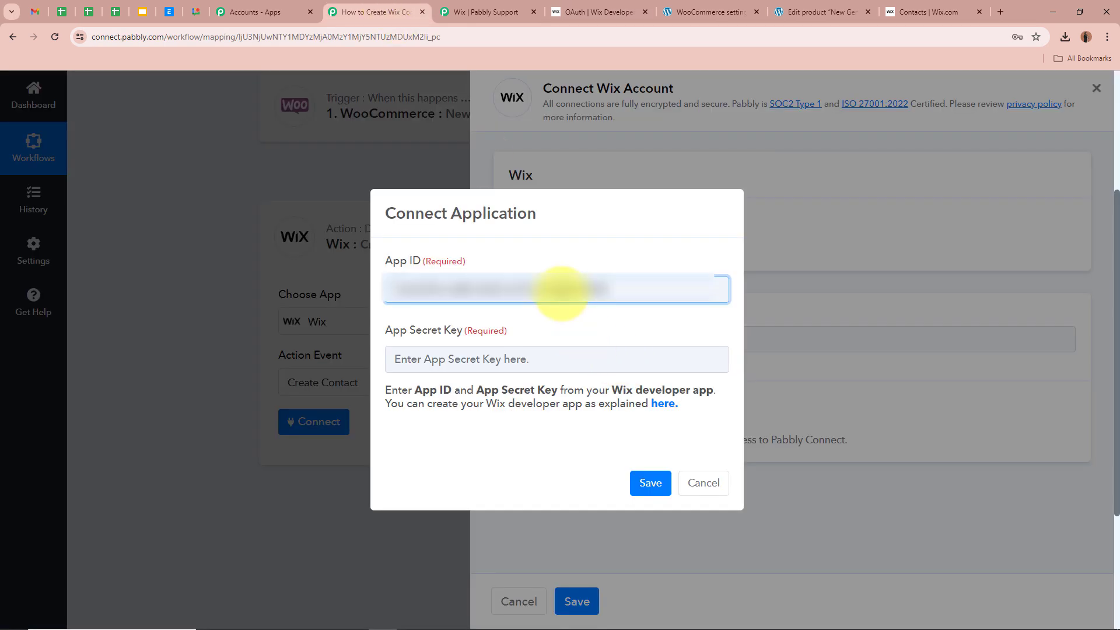
{"action": "left_click", "coordinate": [537, 358]}
- Copy the revealed App Secret Key from Wix into Pabbly's App Secret Key field
{"action": "left_click", "coordinate": [589, 12]}
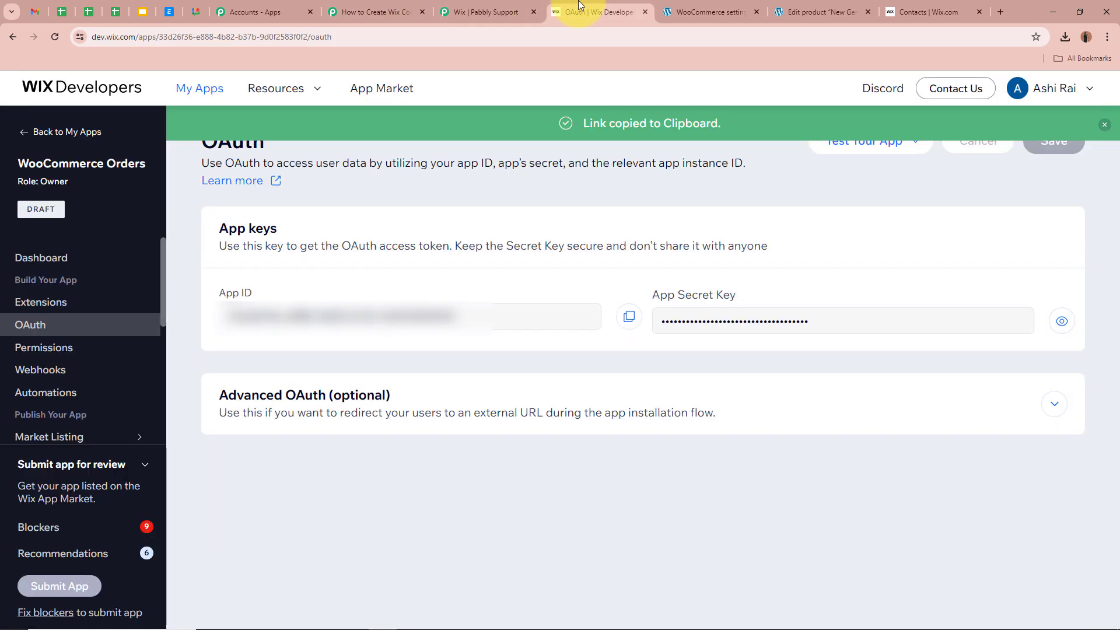
{"action": "left_click", "coordinate": [1061, 322]}
{"action": "left_click", "coordinate": [929, 321]}
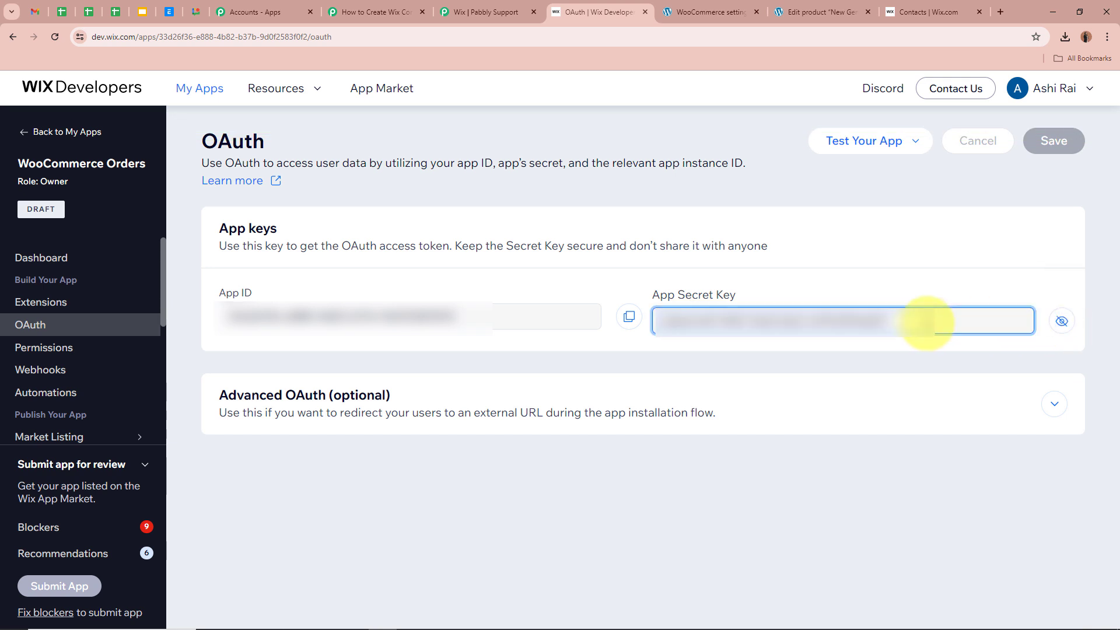
{"action": "key", "text": "ctrl+a"}
{"action": "key", "text": "ctrl+c"}
{"action": "left_click", "coordinate": [373, 11]}
{"action": "key", "text": "ctrl+v"}
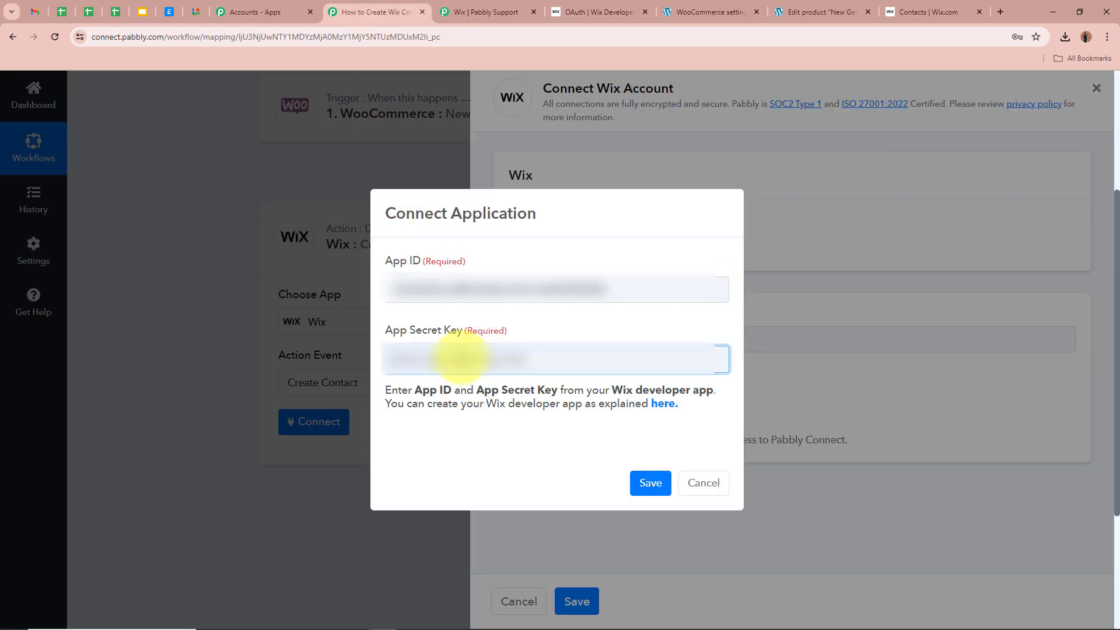
{"action": "key", "text": "ctrl+v"}
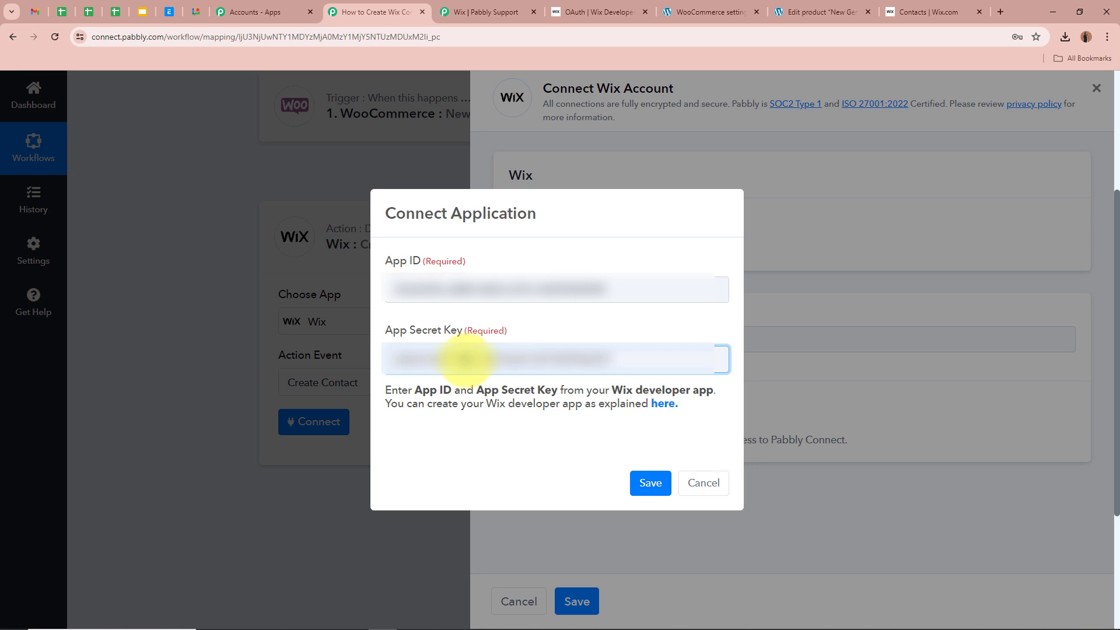
{"action": "left_click", "coordinate": [580, 12]}
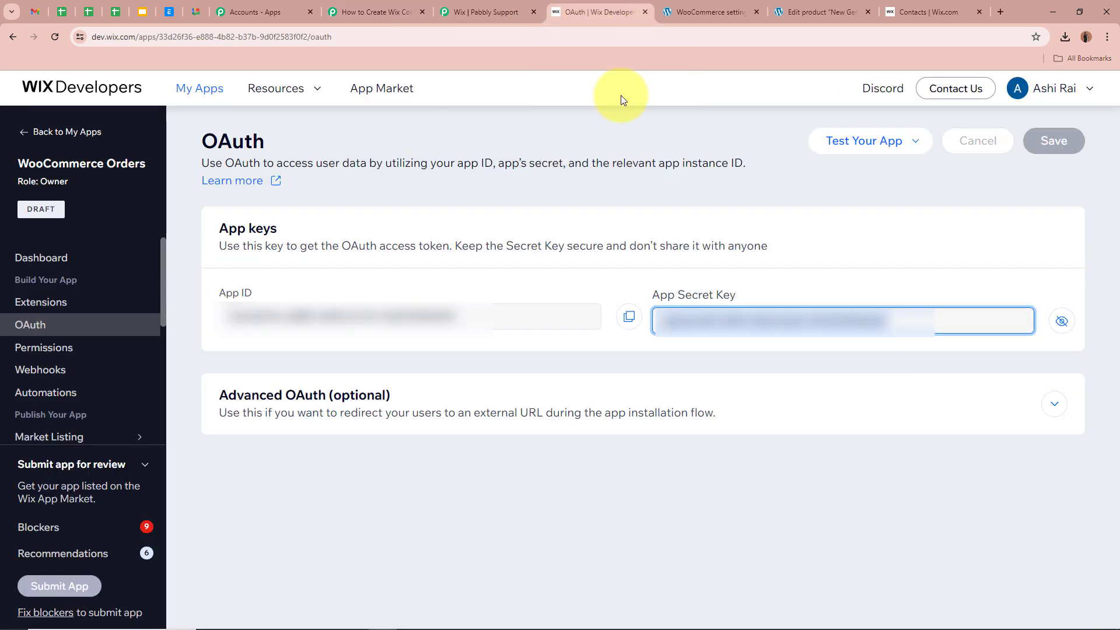
{"action": "left_click", "coordinate": [1054, 405]}
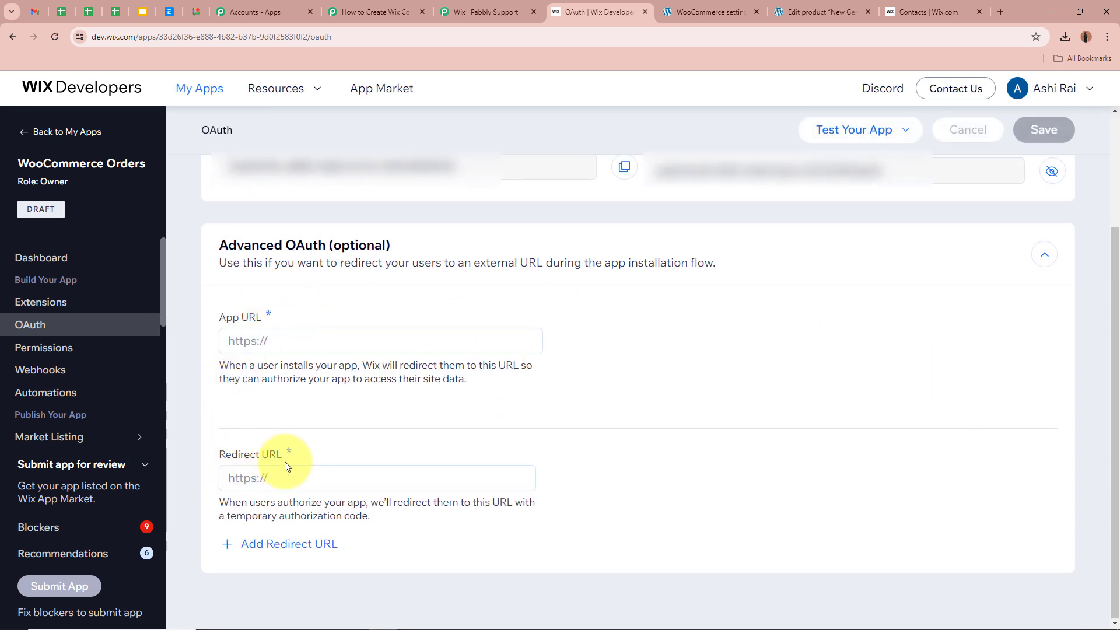
{"action": "left_click", "coordinate": [486, 11]}
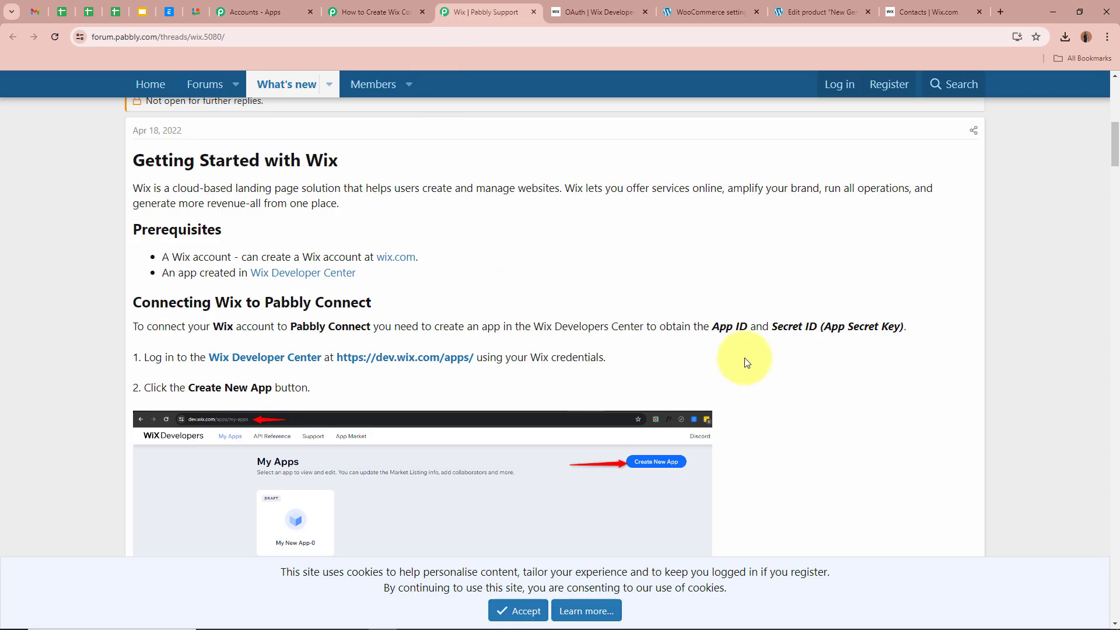
{"action": "scroll", "coordinate": [819, 344], "scroll_direction": "down", "scroll_amount": 5}
{"action": "scroll", "coordinate": [880, 347], "scroll_direction": "down", "scroll_amount": 4}
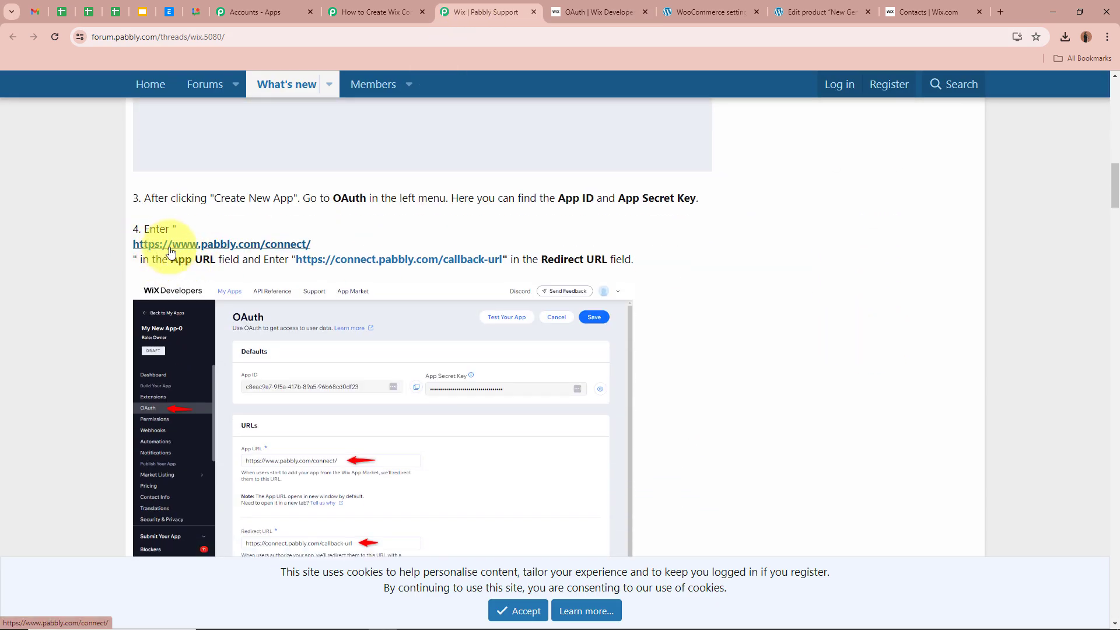
{"action": "right_click", "coordinate": [200, 247]}
{"action": "left_click", "coordinate": [243, 349]}
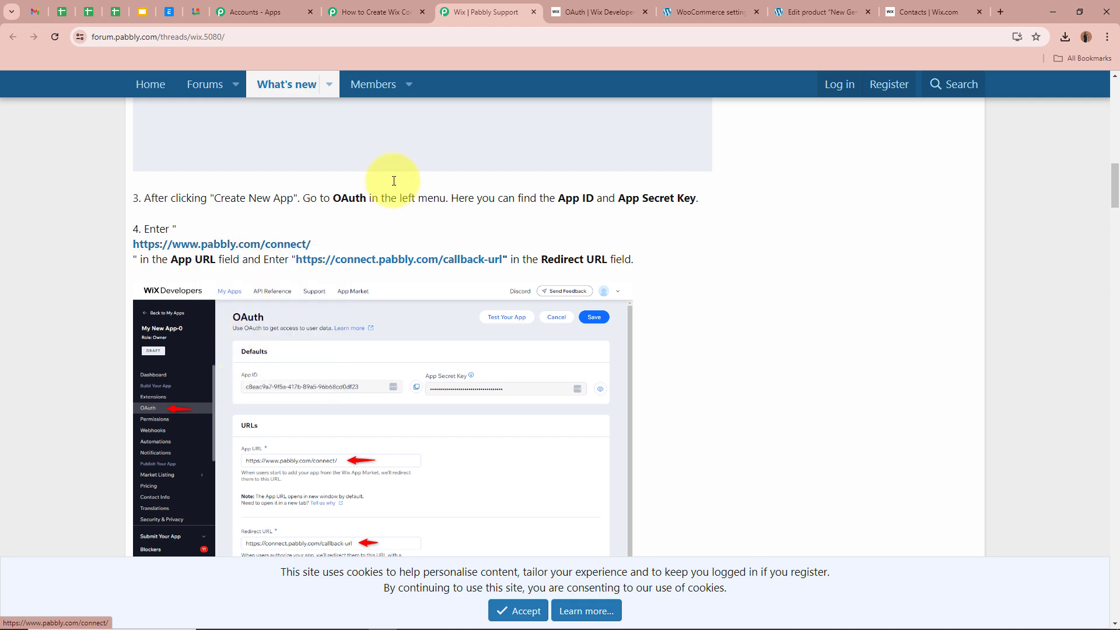
{"action": "left_click", "coordinate": [589, 12]}
{"action": "left_click", "coordinate": [466, 340]}
{"action": "key", "text": "ctrl+v"}
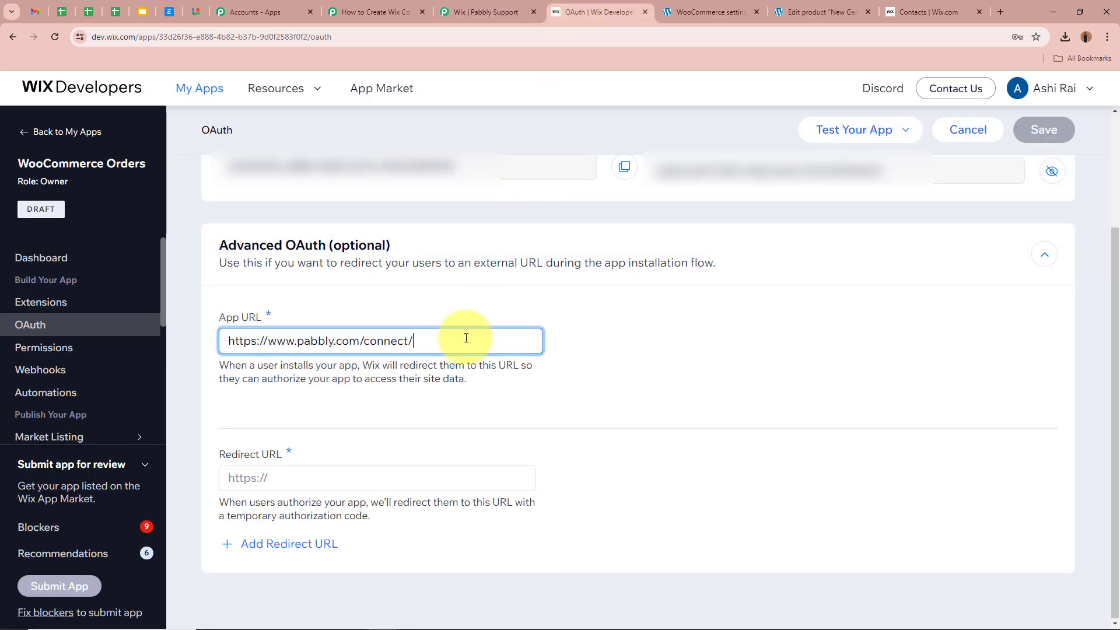
{"action": "left_click", "coordinate": [249, 468]}
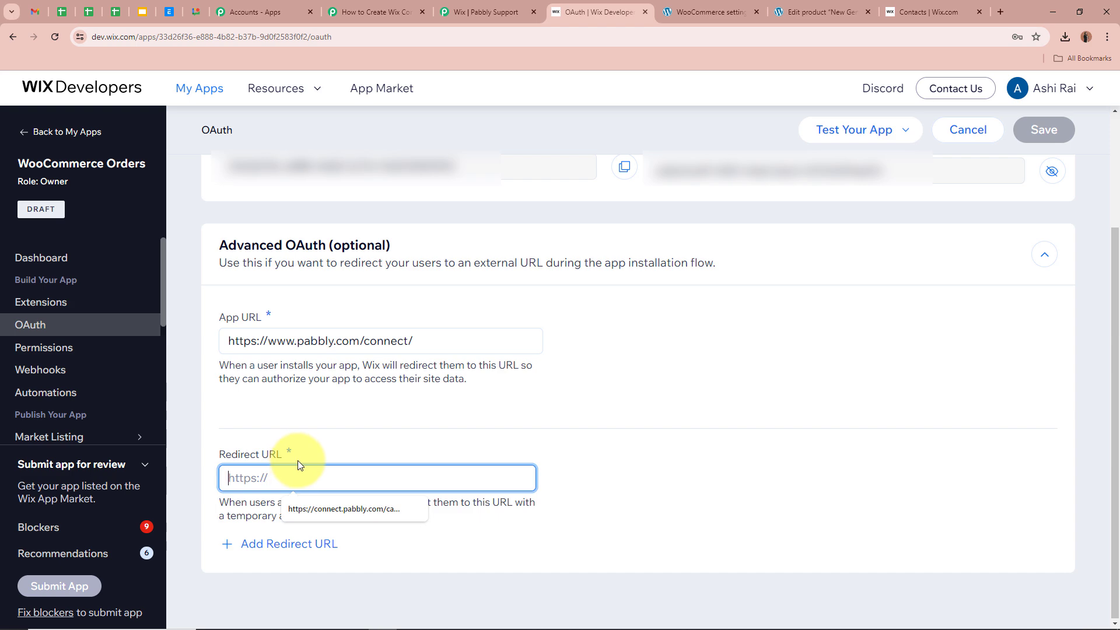
{"action": "left_click", "coordinate": [461, 12]}
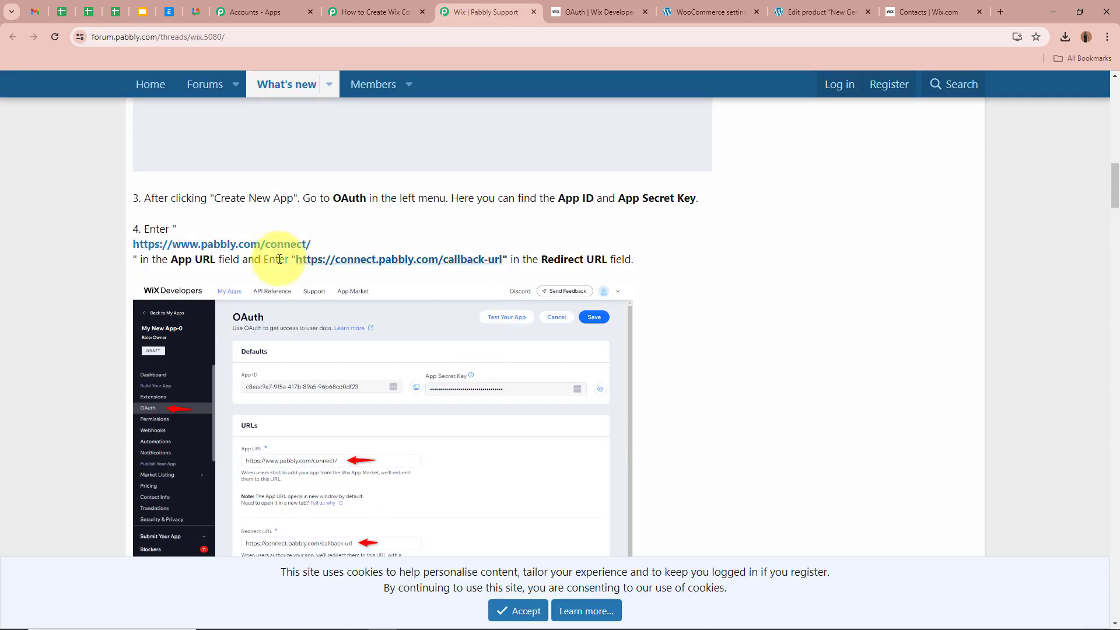
{"action": "left_click_drag", "start_coordinate": [521, 260], "coordinate": [645, 264]}
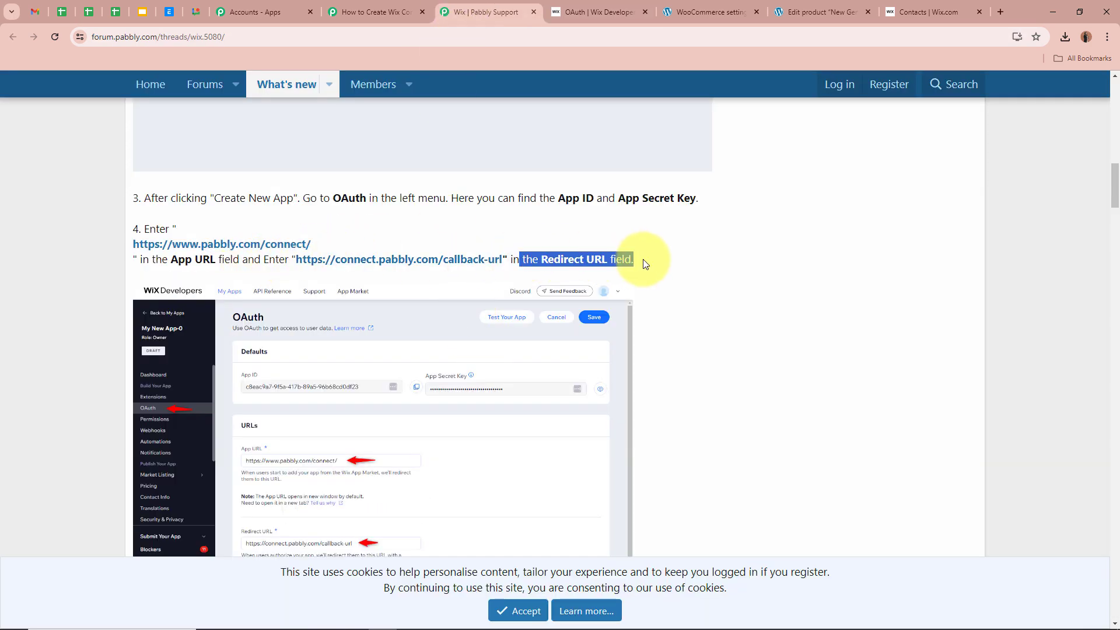
{"action": "left_click", "coordinate": [645, 264]}
{"action": "right_click", "coordinate": [436, 260]}
{"action": "left_click", "coordinate": [489, 362]}
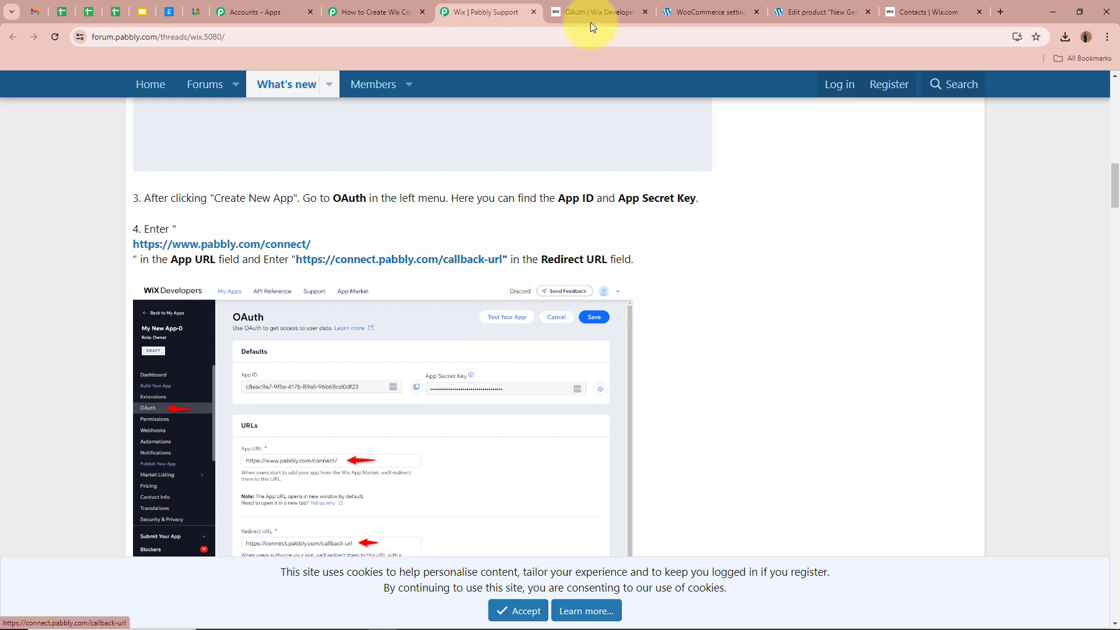
{"action": "left_click", "coordinate": [591, 16]}
{"action": "key", "text": "ctrl+v"}
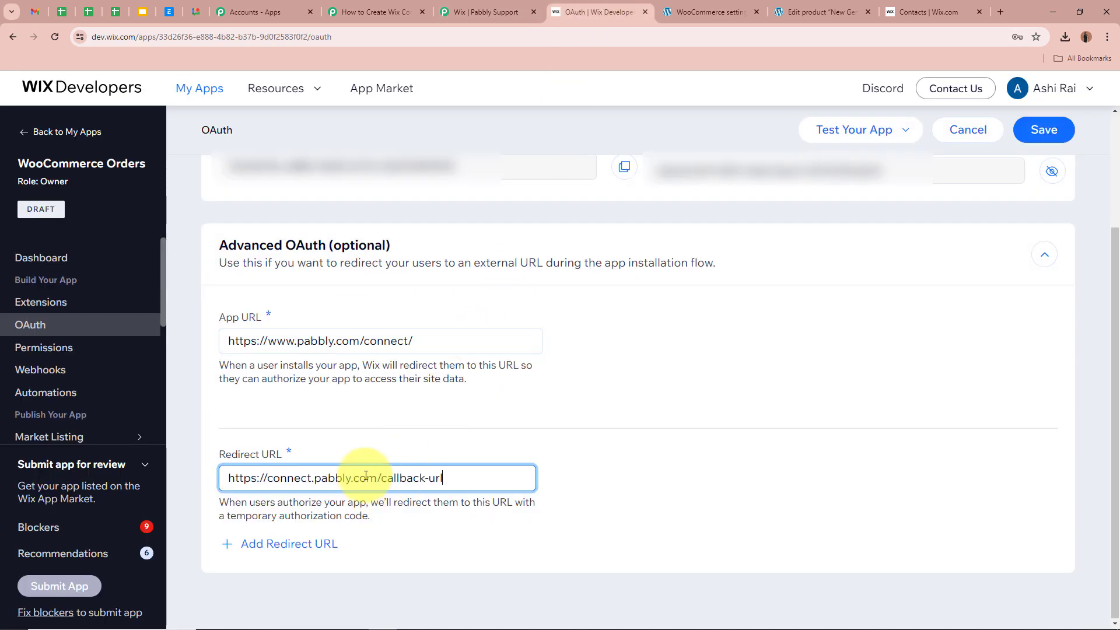
{"action": "left_click", "coordinate": [1035, 130]}
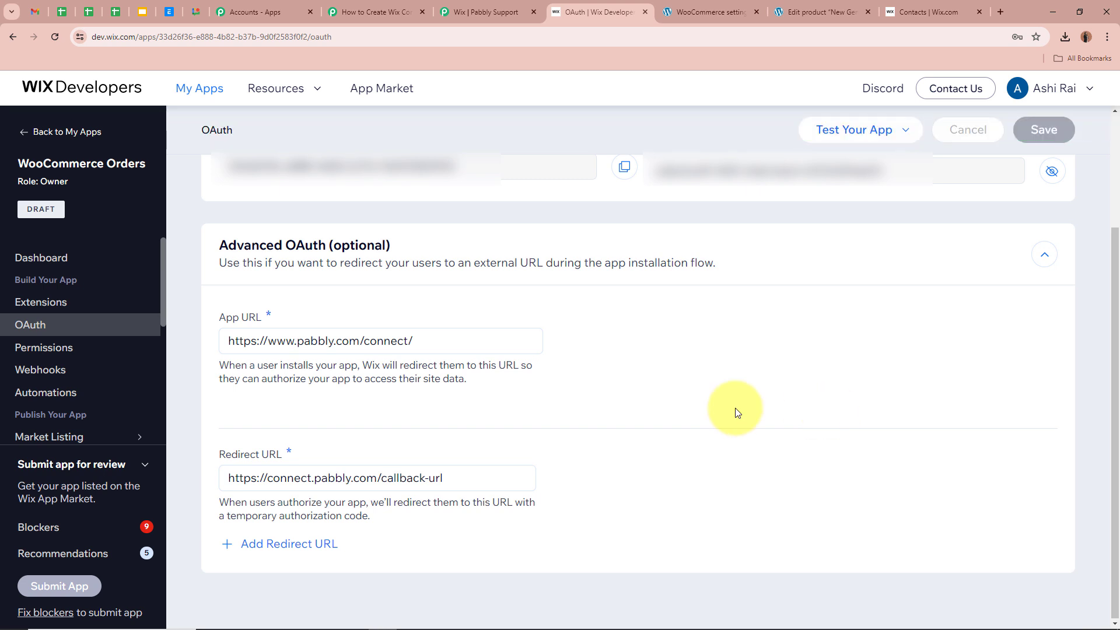
- Add the Contacts & Members permission 'Manage Members and Contacts - all permissions' to the app
{"action": "left_click", "coordinate": [80, 354]}
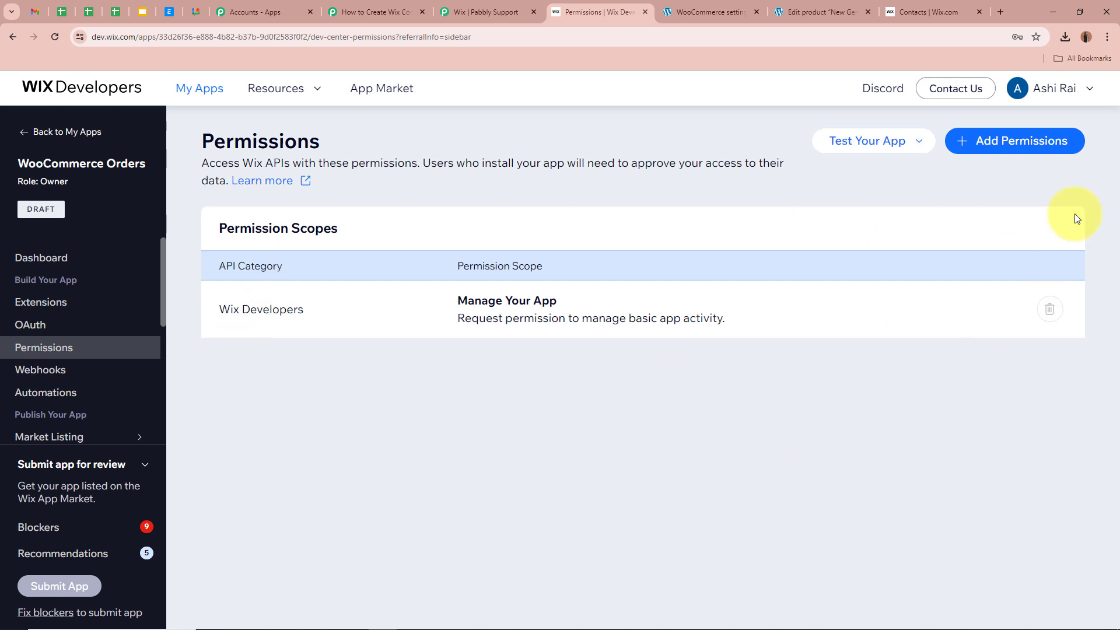
{"action": "left_click", "coordinate": [1050, 140]}
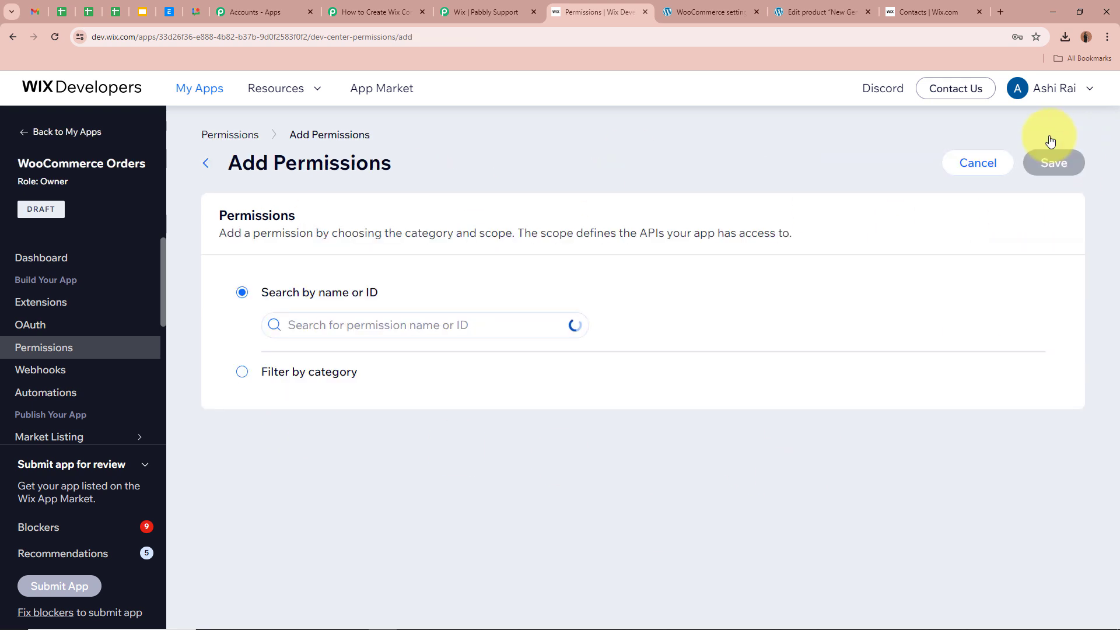
{"action": "left_click", "coordinate": [242, 372]}
{"action": "left_click", "coordinate": [430, 375]}
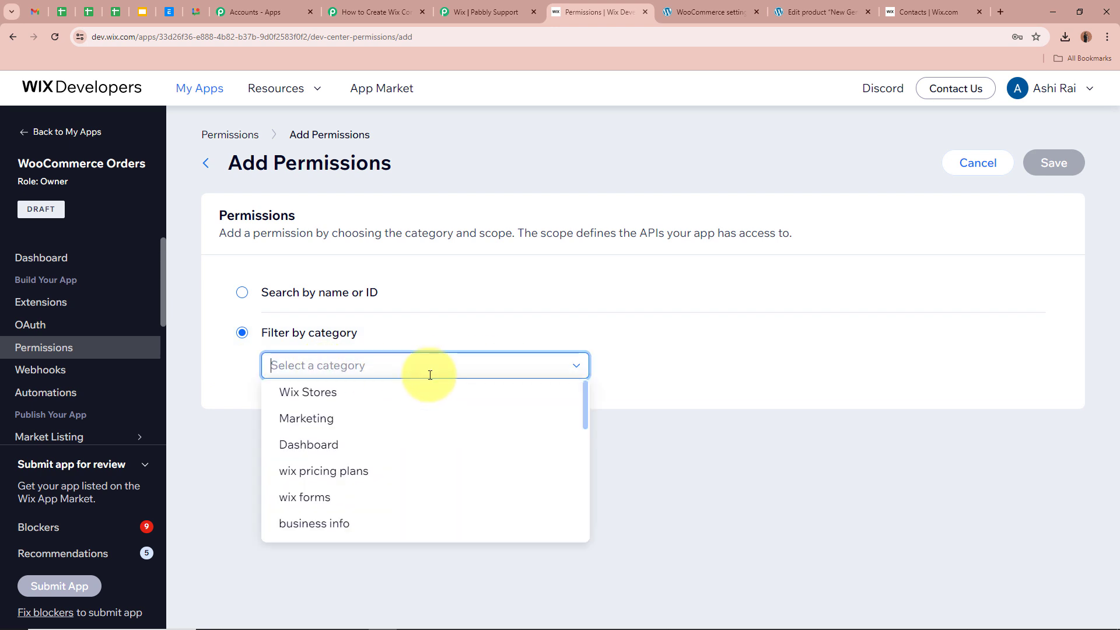
{"action": "type", "text": "co"}
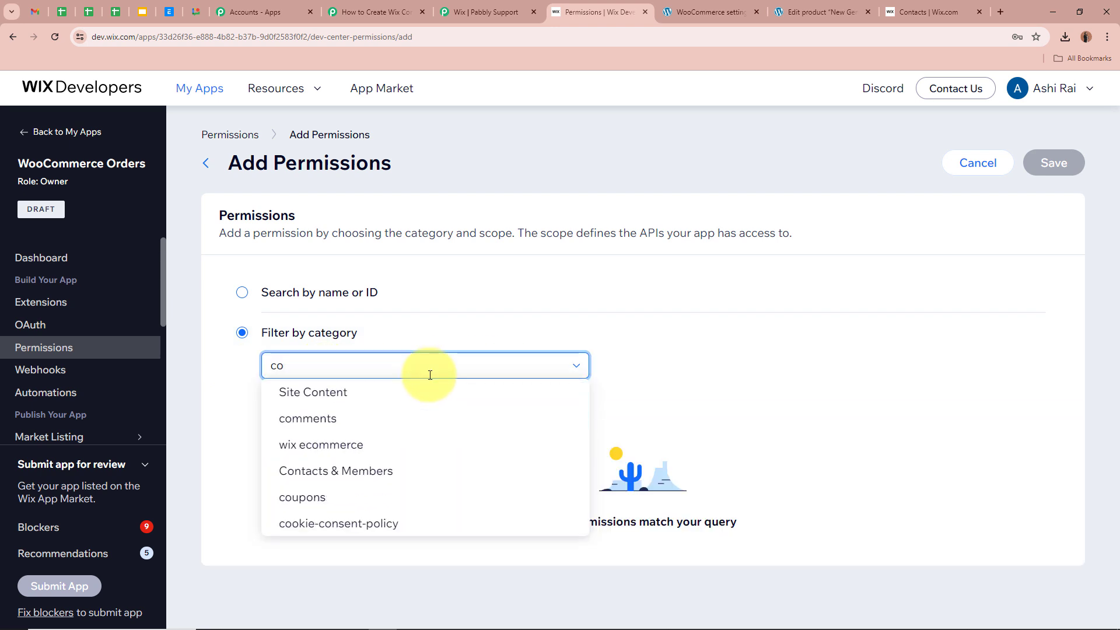
{"action": "left_click", "coordinate": [292, 471]}
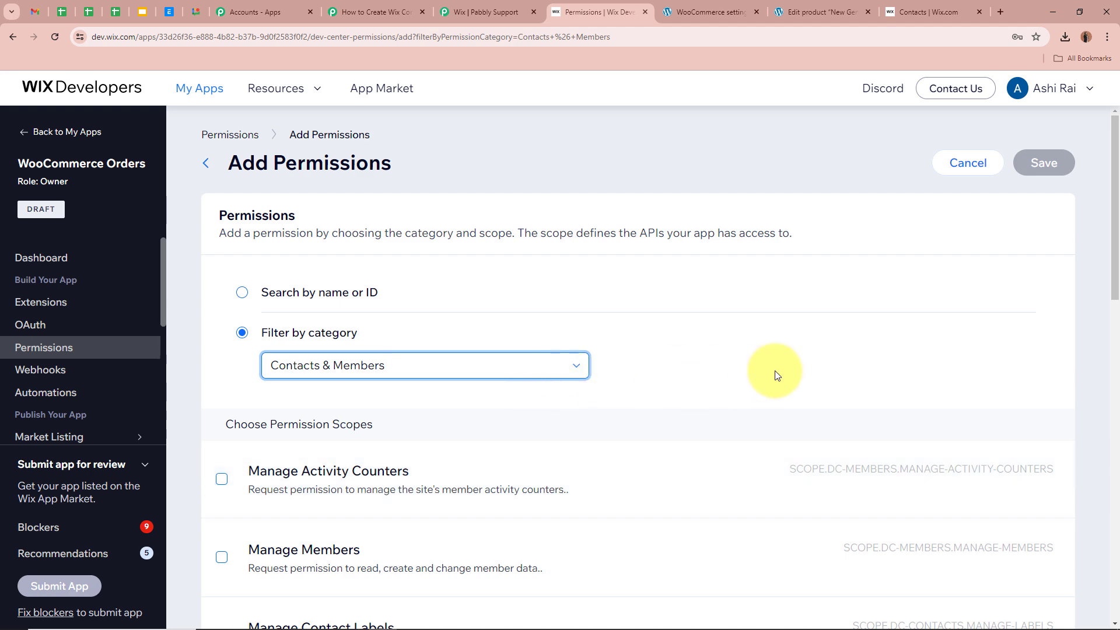
{"action": "scroll", "coordinate": [764, 362], "scroll_direction": "down", "scroll_amount": 15}
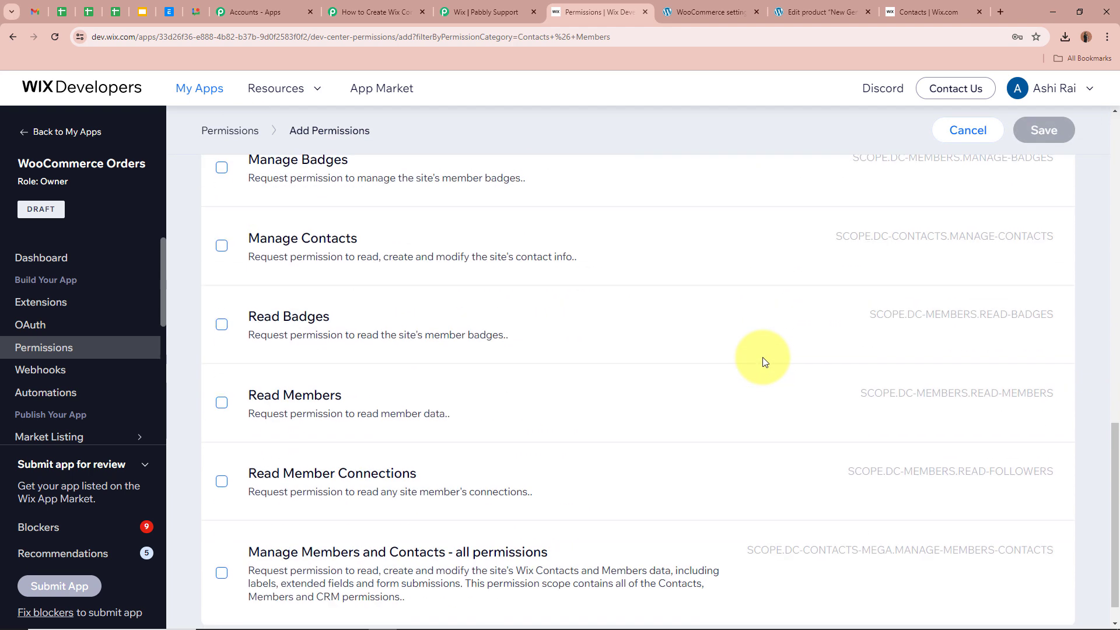
{"action": "scroll", "coordinate": [761, 361], "scroll_direction": "down", "scroll_amount": 1}
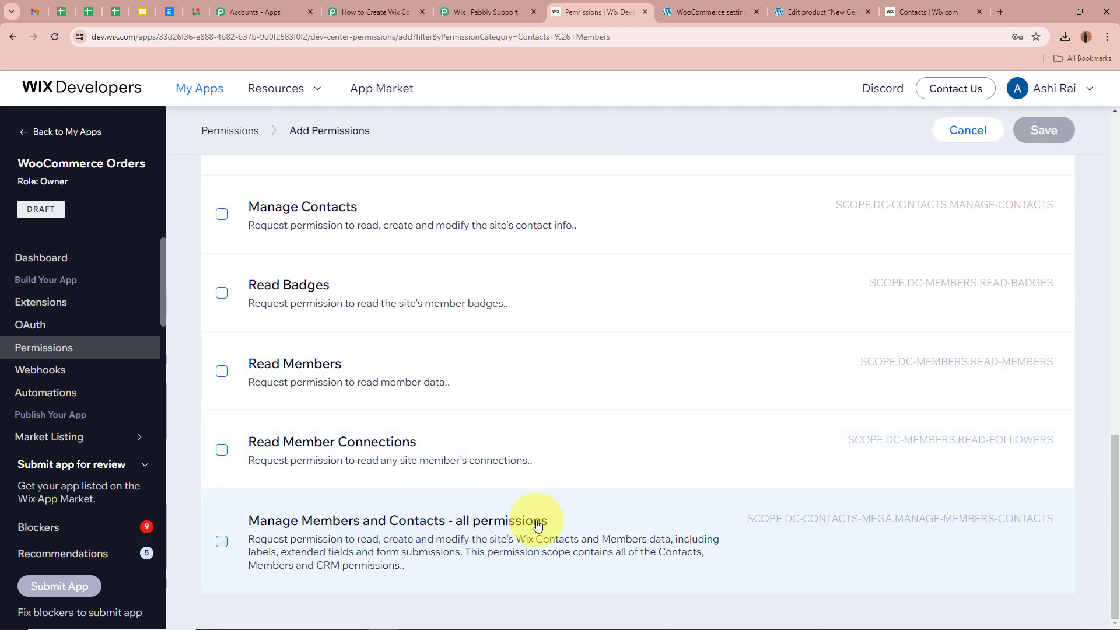
{"action": "left_click", "coordinate": [222, 542]}
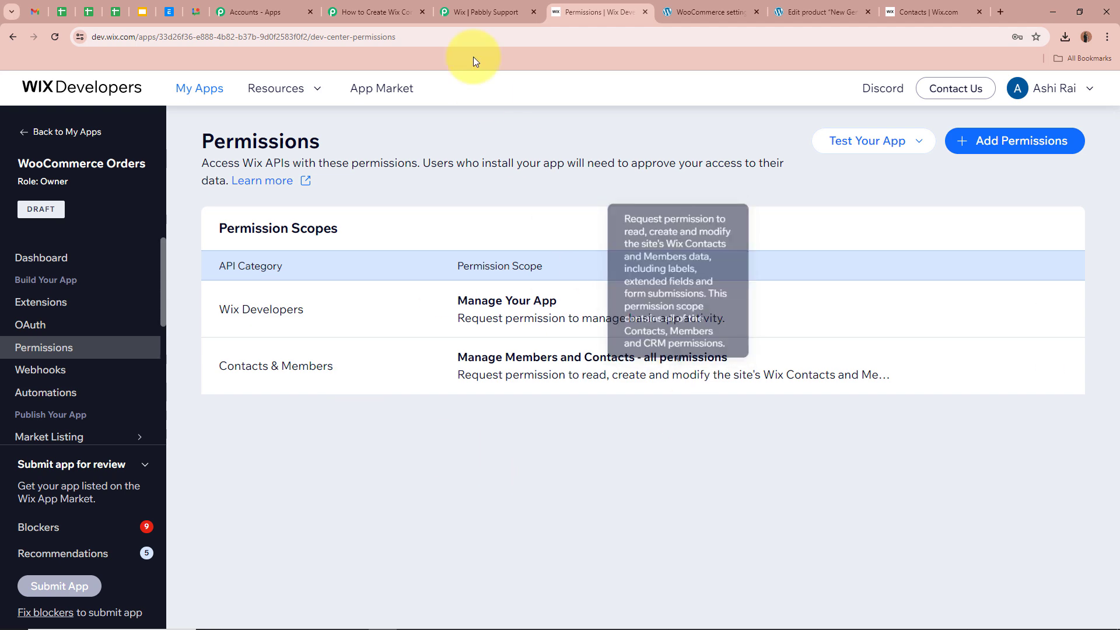
- Save the Wix keys in Pabbly and approve the WooCommerce Orders app's access to the site
{"action": "left_click", "coordinate": [533, 12]}
{"action": "left_click", "coordinate": [417, 12]}
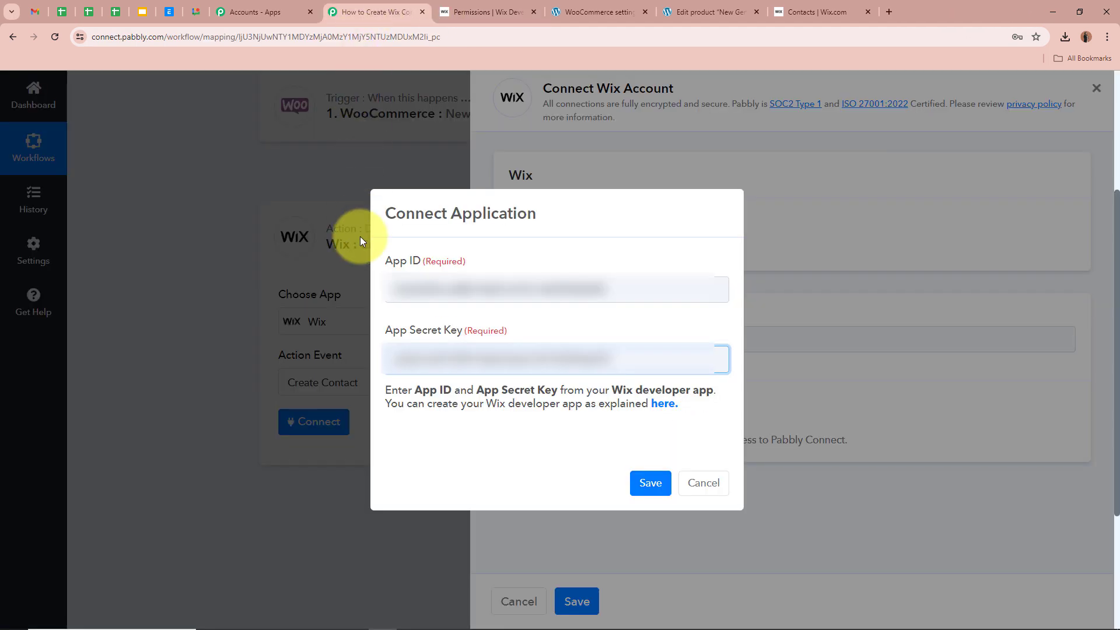
{"action": "left_click", "coordinate": [643, 483]}
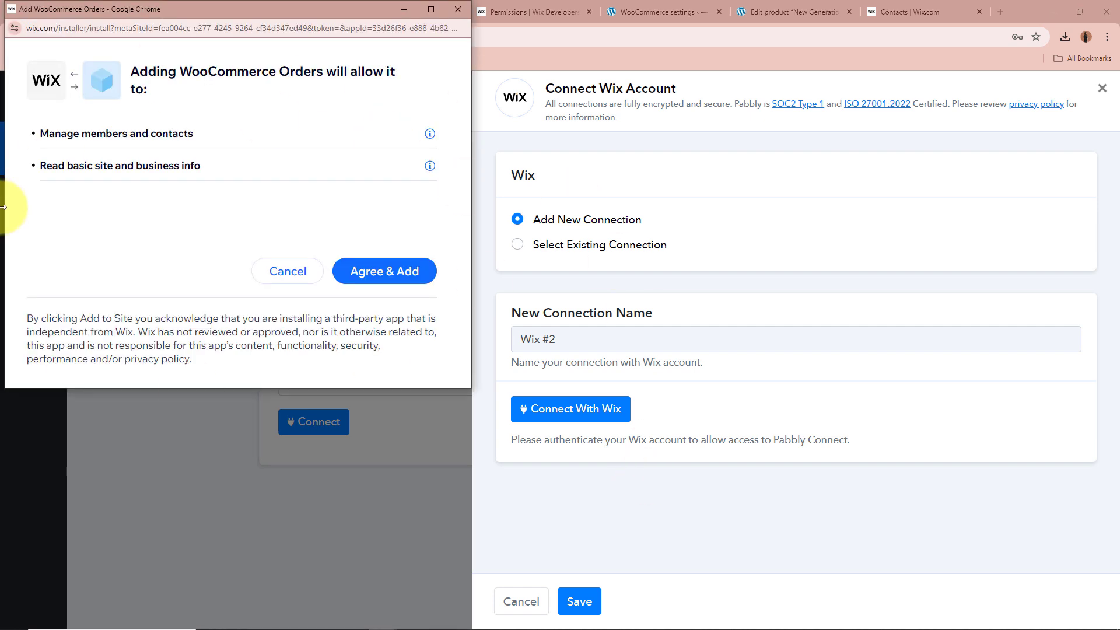
{"action": "left_click", "coordinate": [428, 279]}
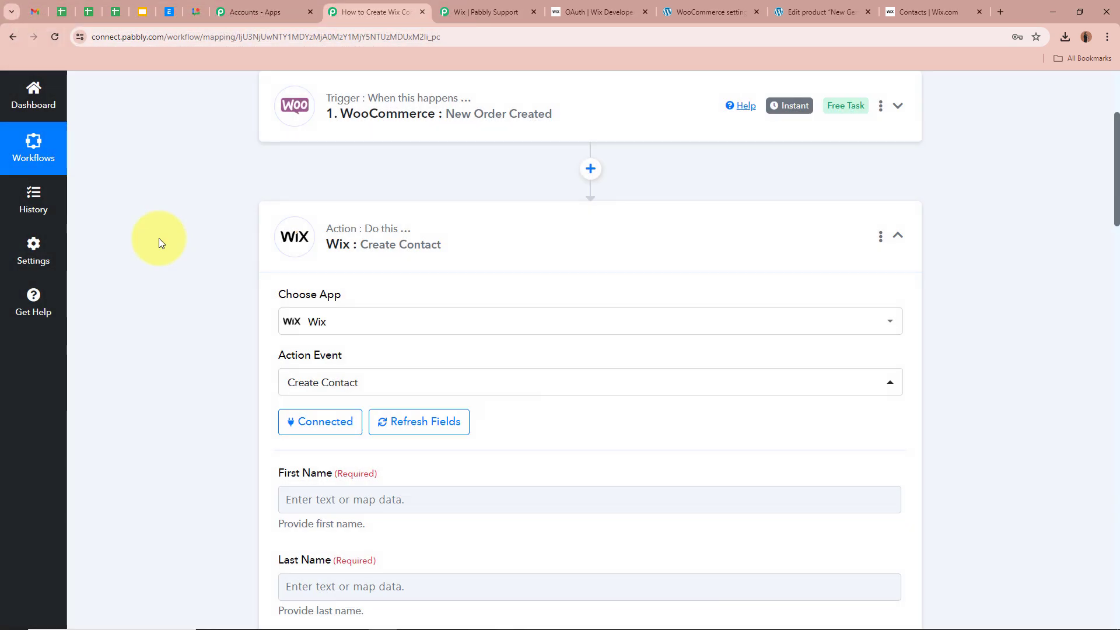
{"action": "scroll", "coordinate": [159, 238], "scroll_direction": "down", "scroll_amount": 4}
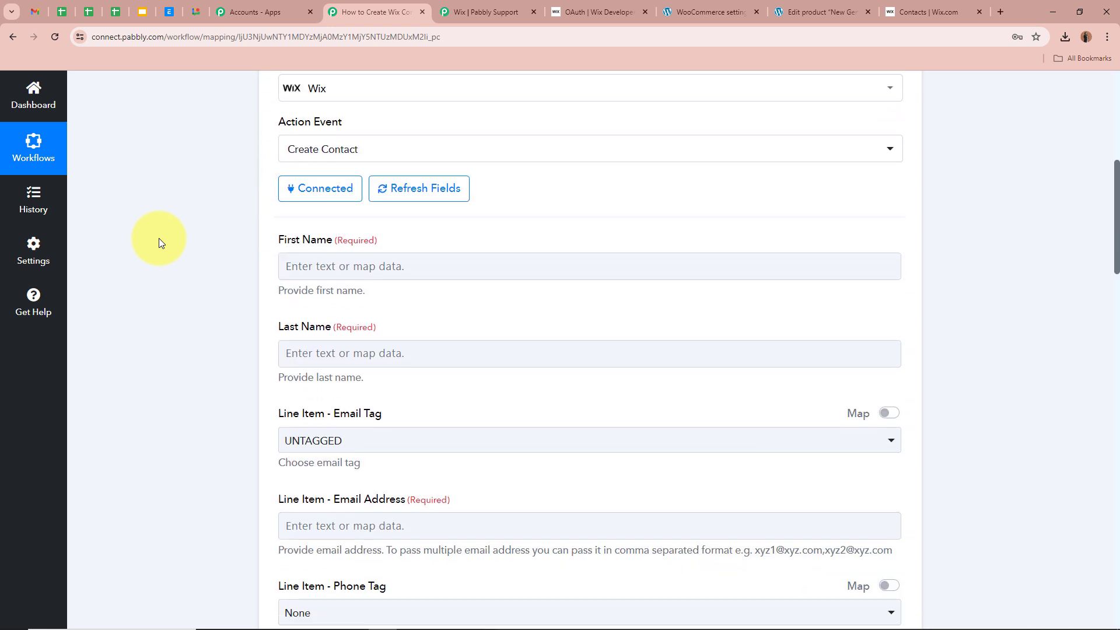
- Close the Wix support forum and OAuth tabs, then review the Create Contact fields
{"action": "left_click", "coordinate": [533, 12]}
{"action": "left_click", "coordinate": [533, 12]}
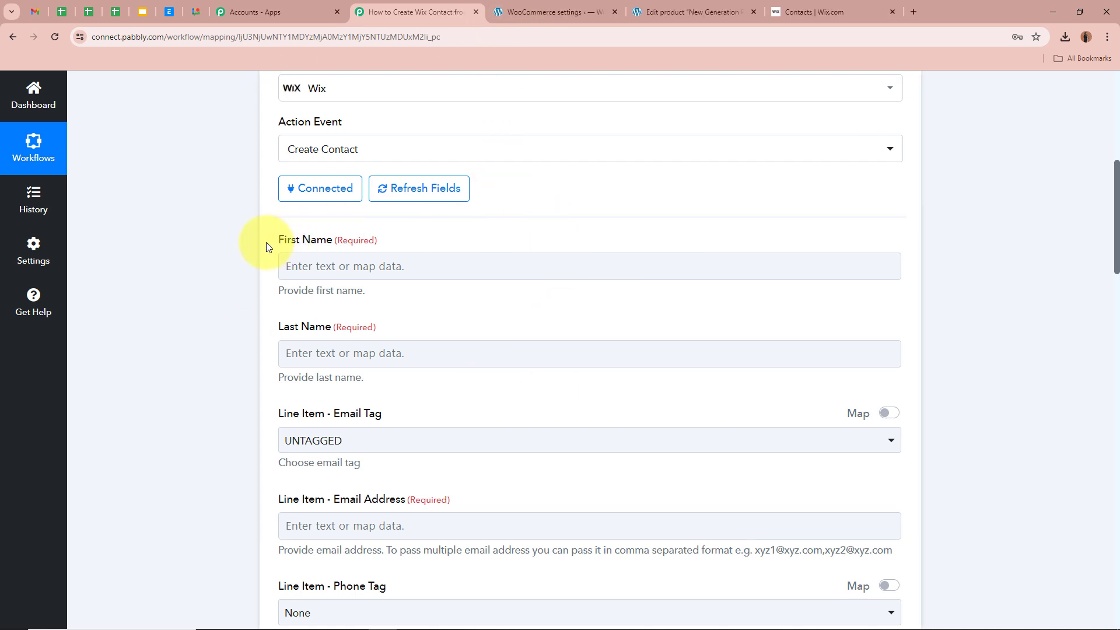
{"action": "scroll", "coordinate": [295, 345], "scroll_direction": "down", "scroll_amount": 6}
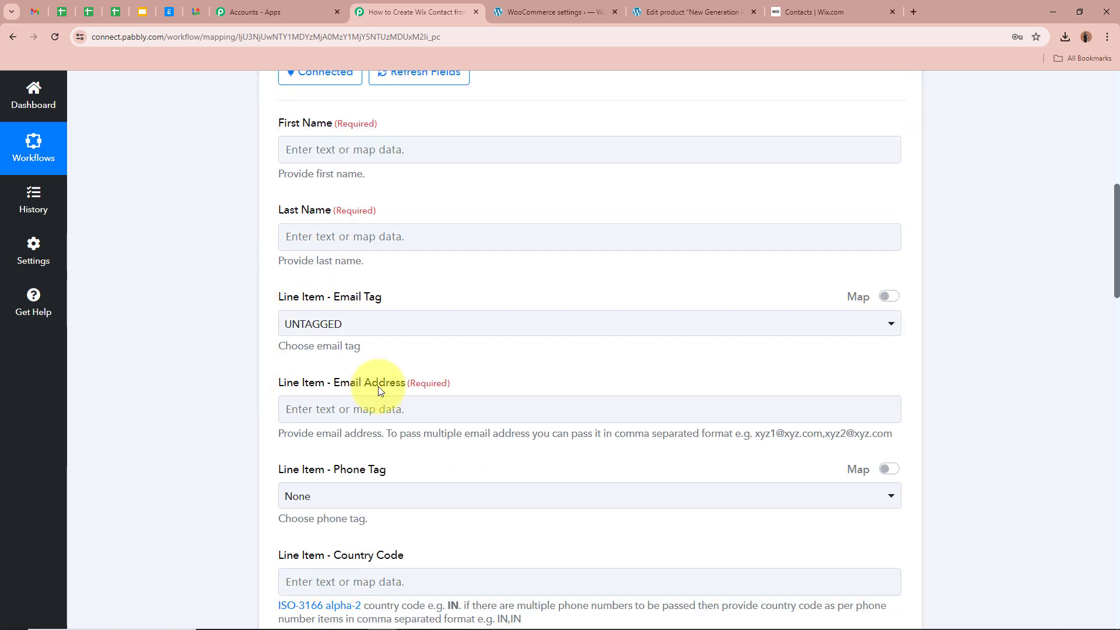
{"action": "scroll", "coordinate": [425, 369], "scroll_direction": "down", "scroll_amount": 5}
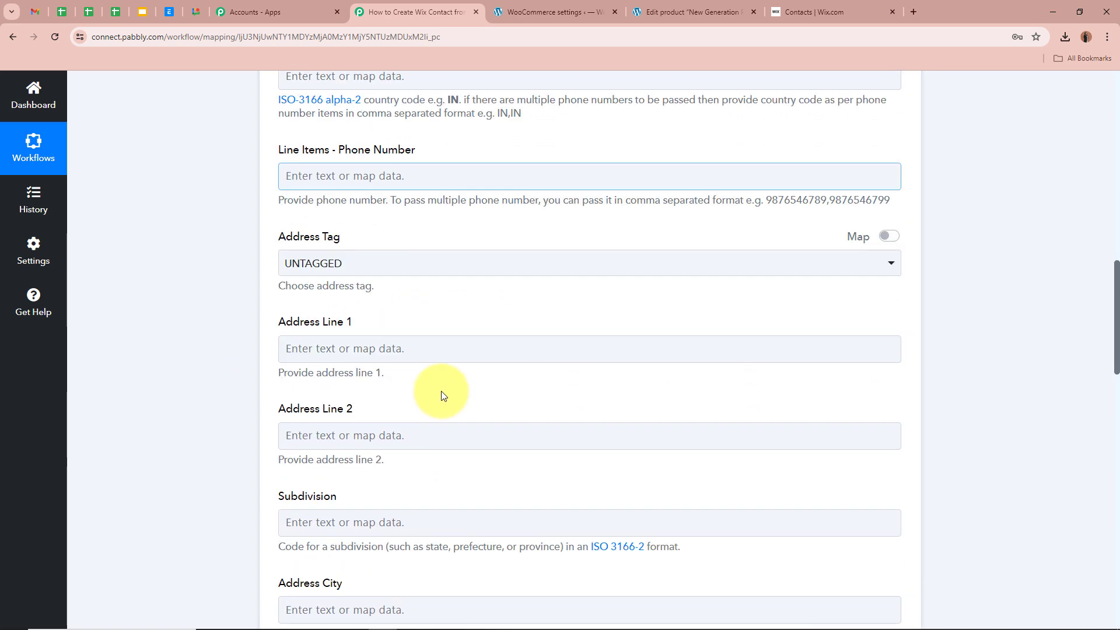
{"action": "scroll", "coordinate": [437, 393], "scroll_direction": "up", "scroll_amount": 6}
{"action": "scroll", "coordinate": [251, 369], "scroll_direction": "up", "scroll_amount": 3}
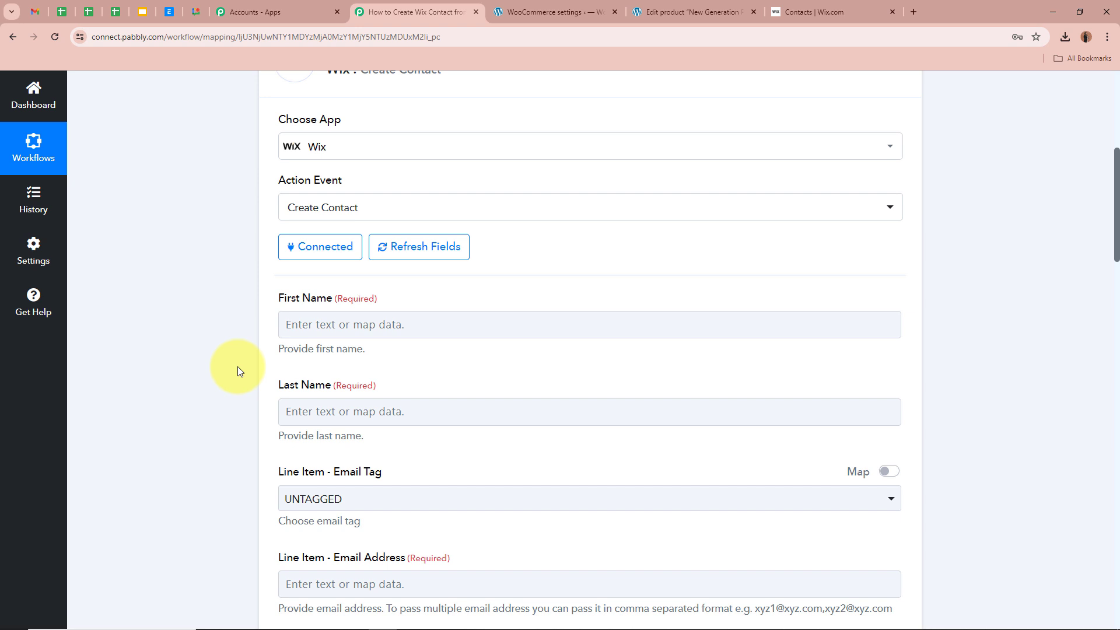
{"action": "scroll", "coordinate": [238, 367], "scroll_direction": "up", "scroll_amount": 5}
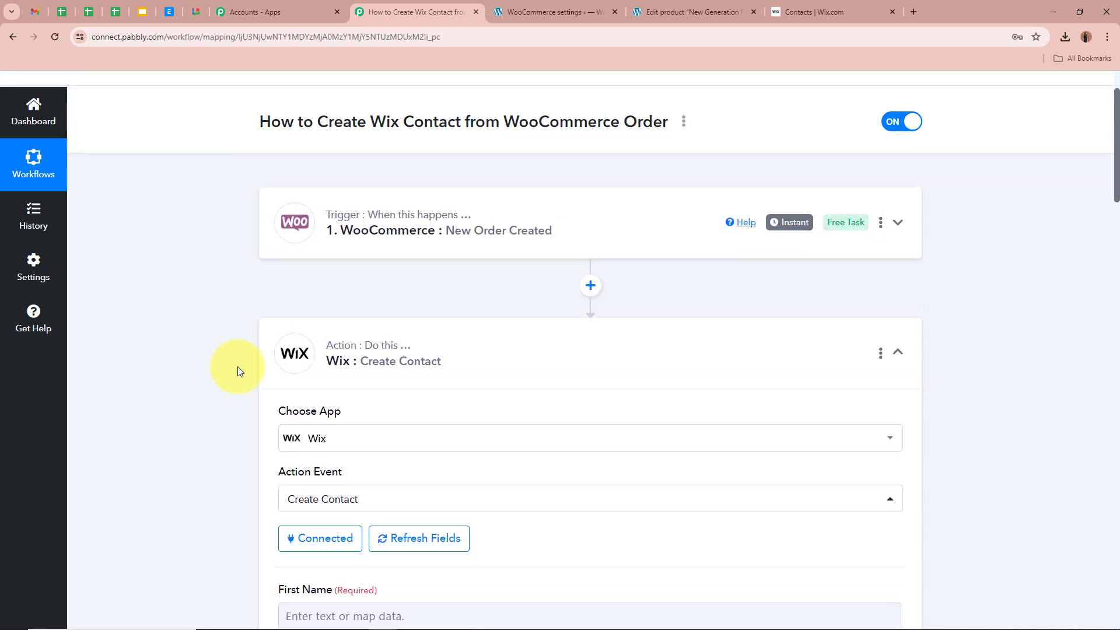
{"action": "scroll", "coordinate": [236, 366], "scroll_direction": "up", "scroll_amount": 2}
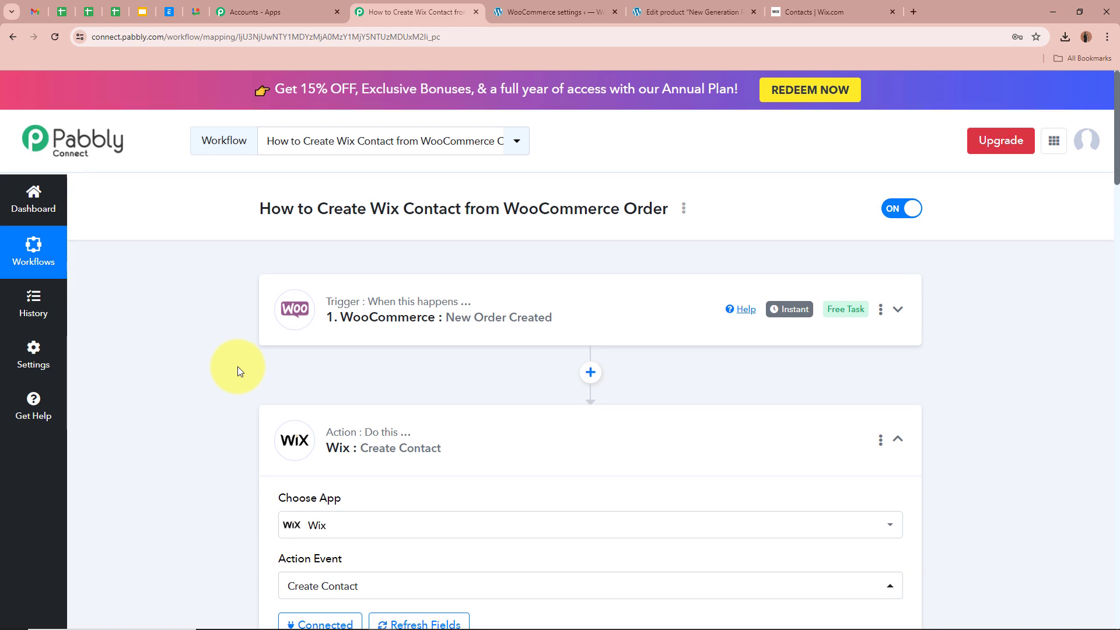
{"action": "scroll", "coordinate": [237, 366], "scroll_direction": "down", "scroll_amount": 9}
- Map the order's Shipping First Name into the Wix First Name field
{"action": "left_click", "coordinate": [327, 178]}
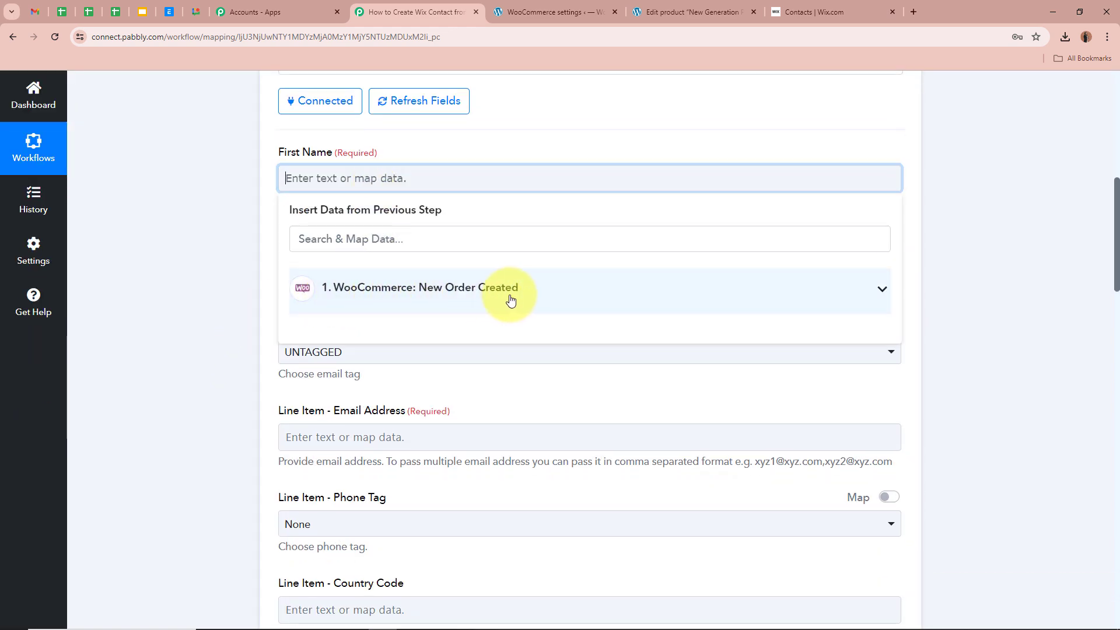
{"action": "scroll", "coordinate": [511, 299], "scroll_direction": "up", "scroll_amount": 8}
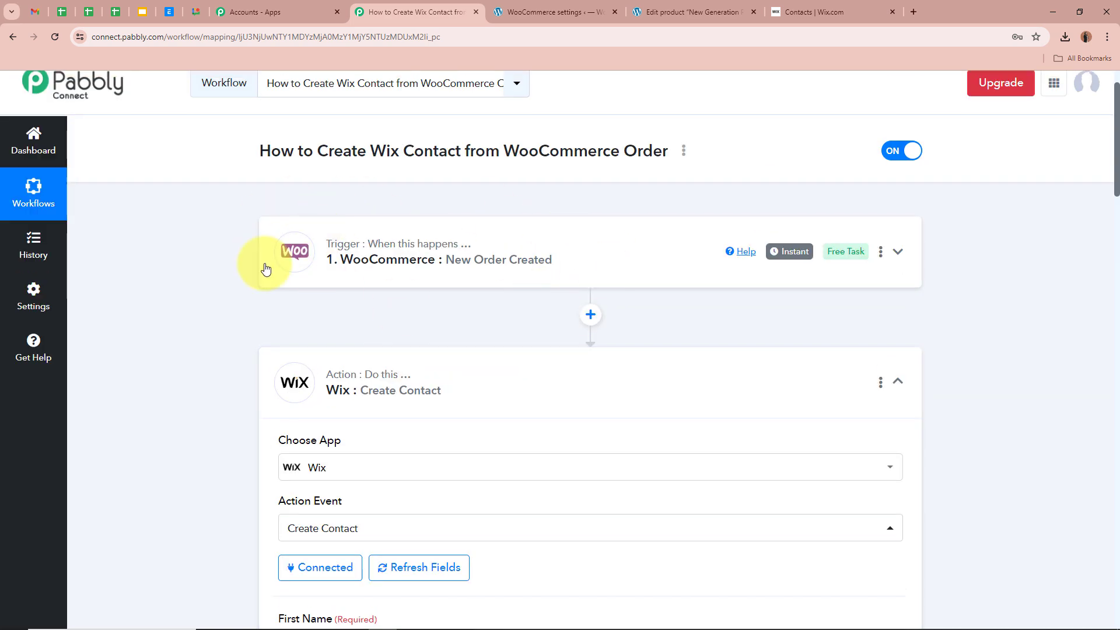
{"action": "scroll", "coordinate": [188, 321], "scroll_direction": "down", "scroll_amount": 7}
{"action": "left_click", "coordinate": [815, 358]}
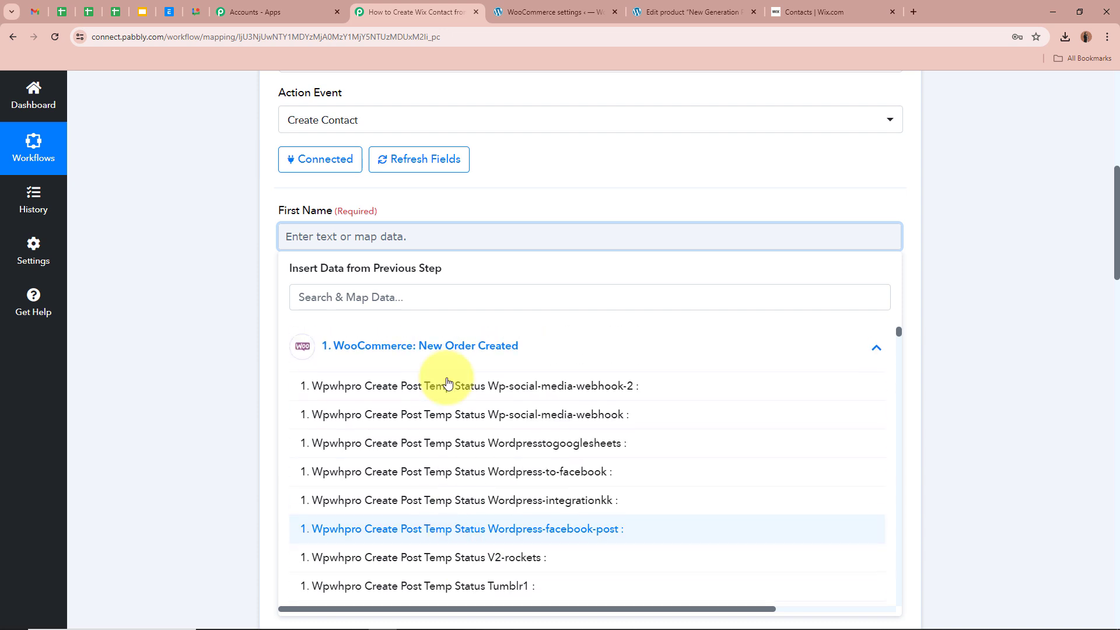
{"action": "left_click", "coordinate": [471, 296]}
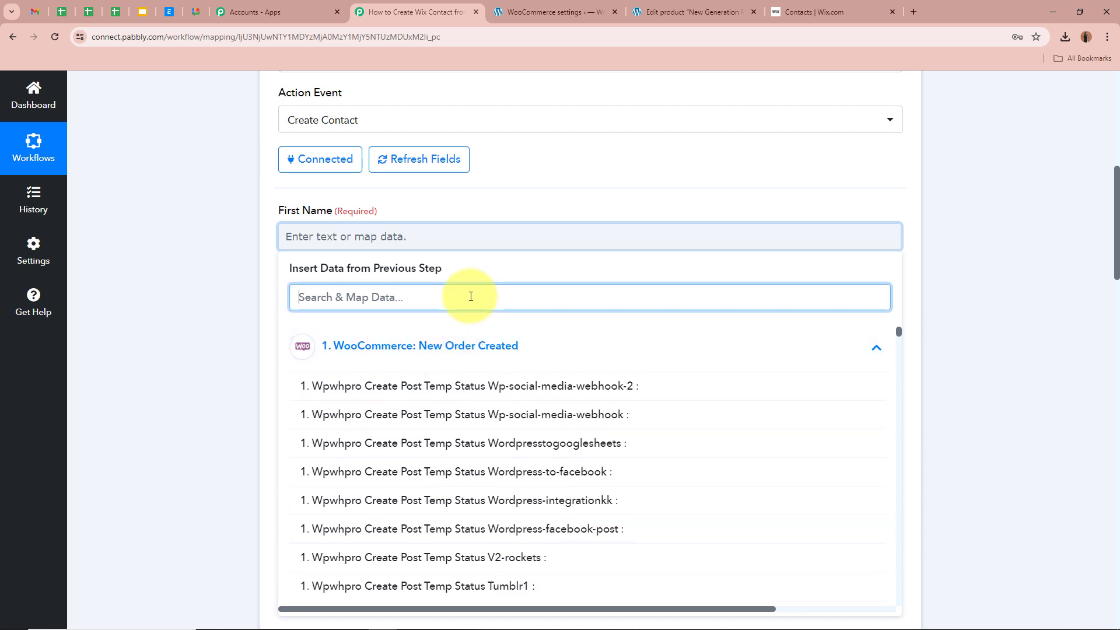
{"action": "type", "text": "First"}
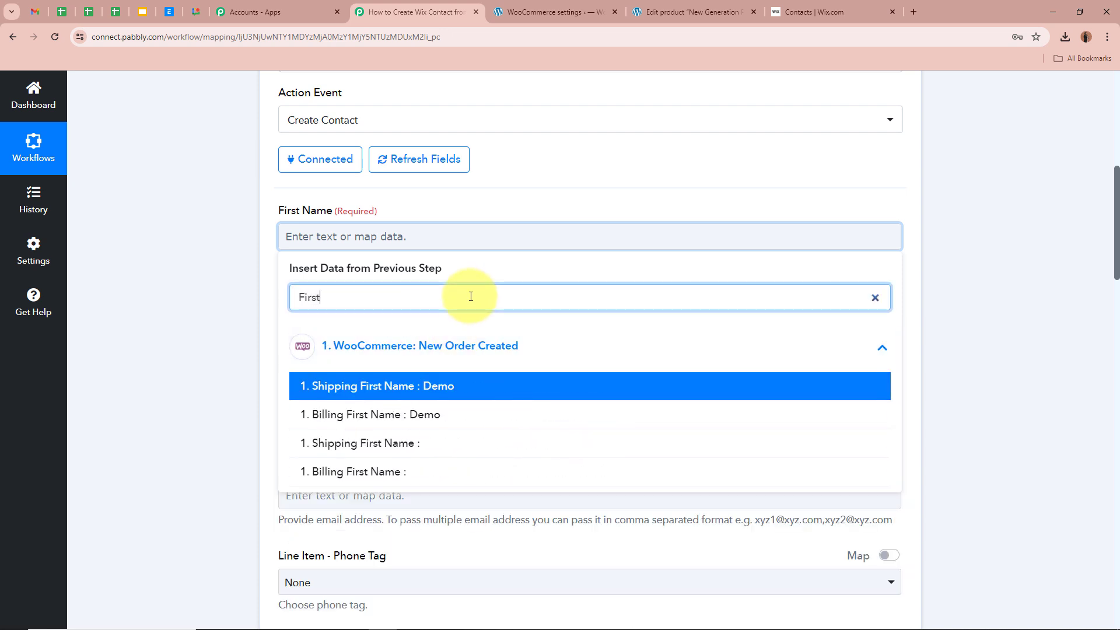
{"action": "left_click", "coordinate": [445, 385]}
- Begin mapping the Last Name field by searching the order fields for 'Last'
{"action": "scroll", "coordinate": [257, 250], "scroll_direction": "down", "scroll_amount": 2}
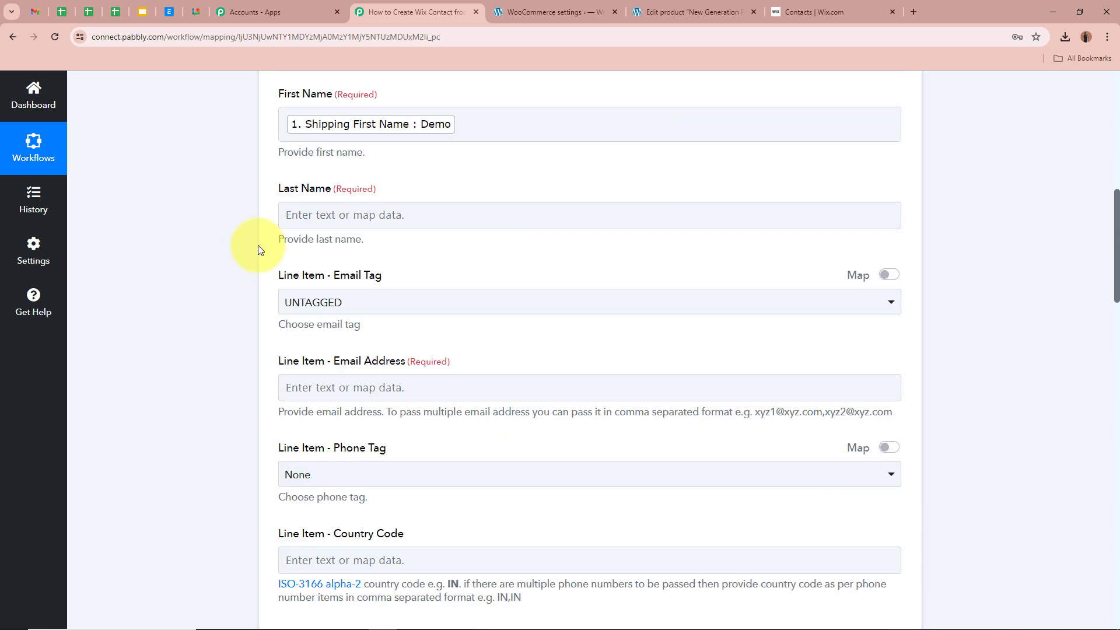
{"action": "left_click", "coordinate": [332, 216]}
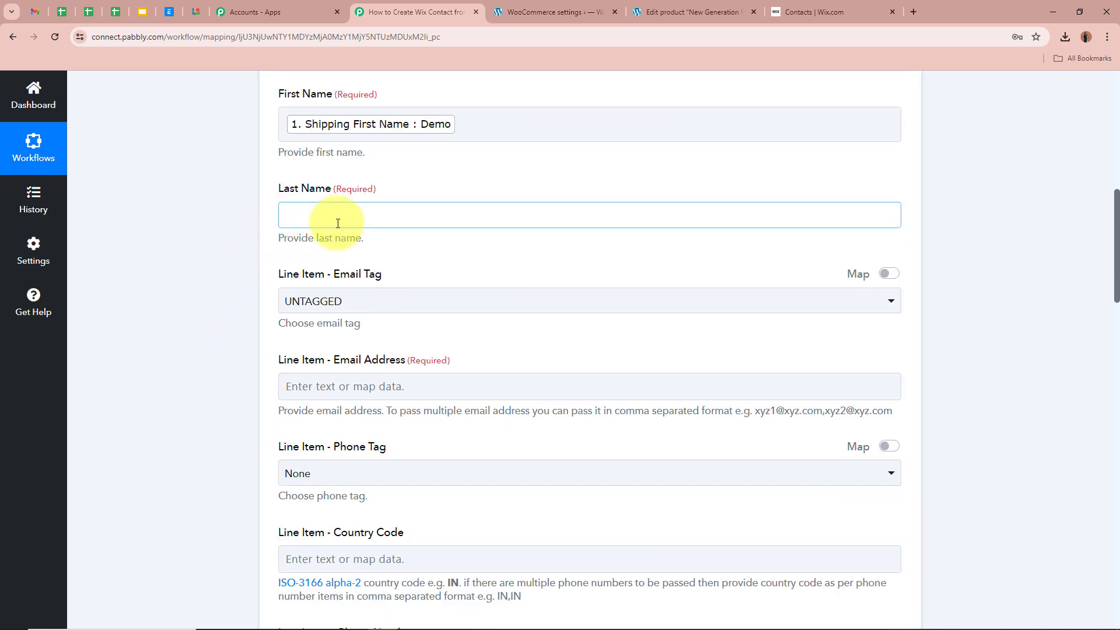
{"action": "left_click", "coordinate": [221, 191]}
{"action": "scroll", "coordinate": [220, 191], "scroll_direction": "up", "scroll_amount": 1}
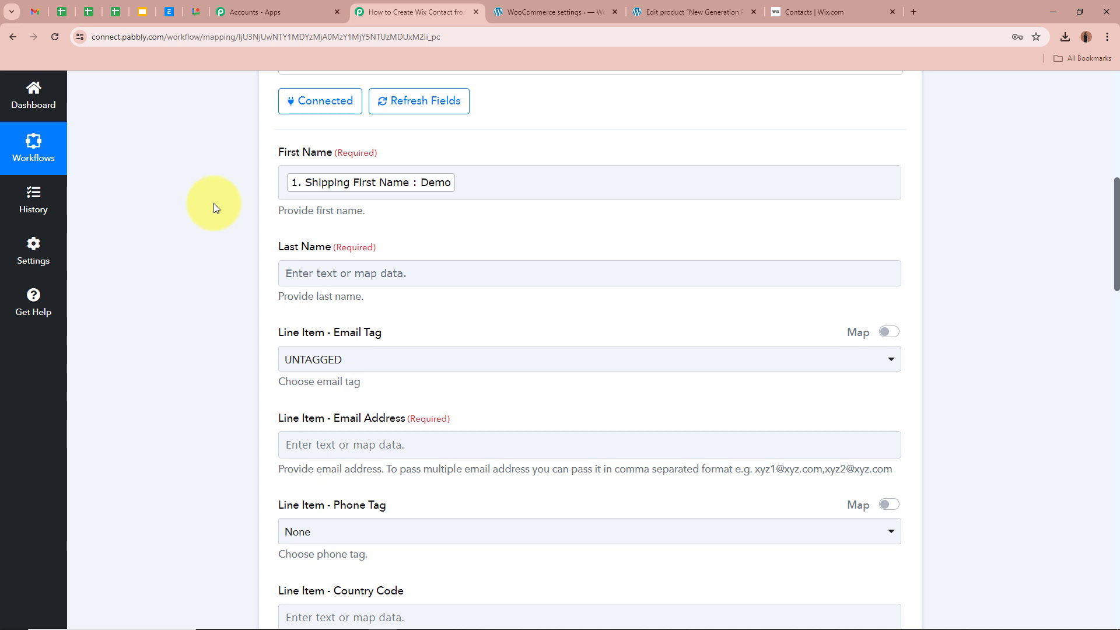
{"action": "scroll", "coordinate": [213, 203], "scroll_direction": "up", "scroll_amount": 7}
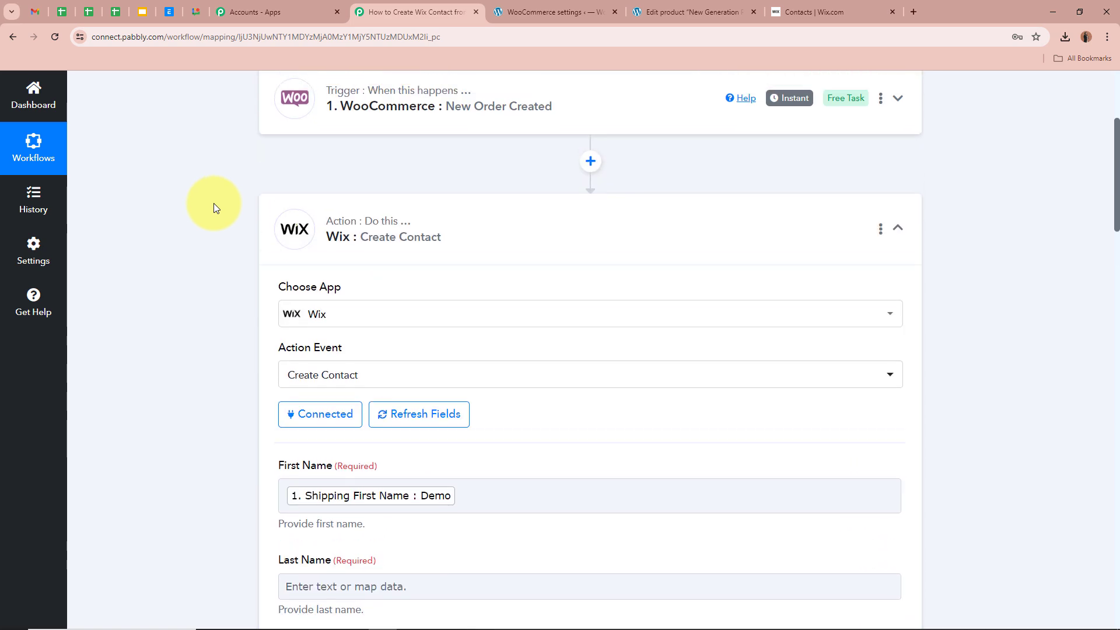
{"action": "scroll", "coordinate": [221, 241], "scroll_direction": "down", "scroll_amount": 7}
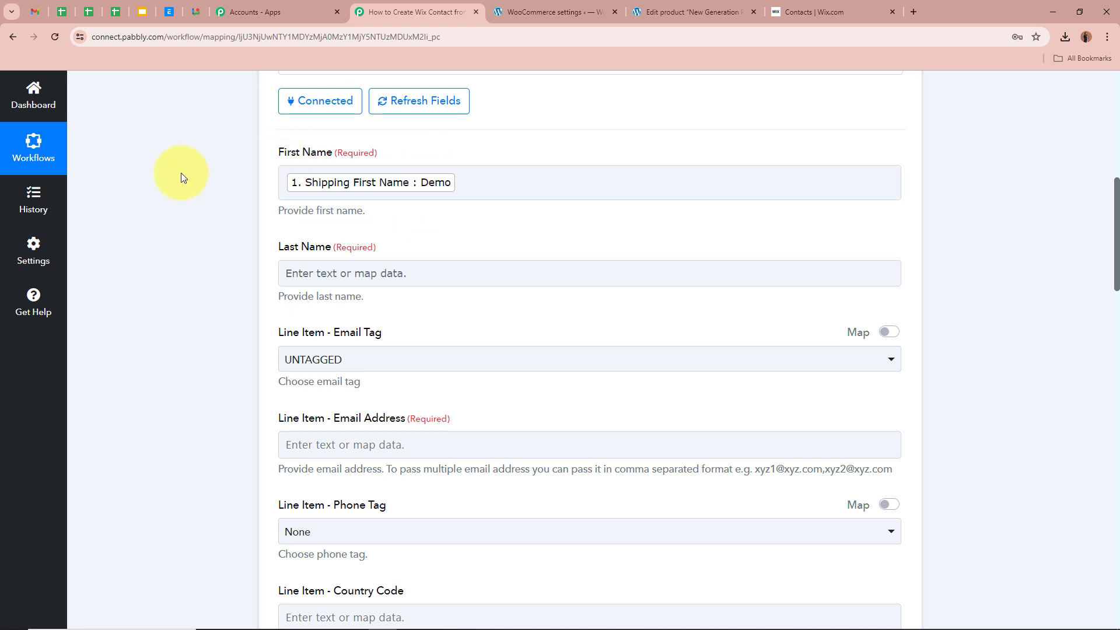
{"action": "left_click", "coordinate": [385, 272]}
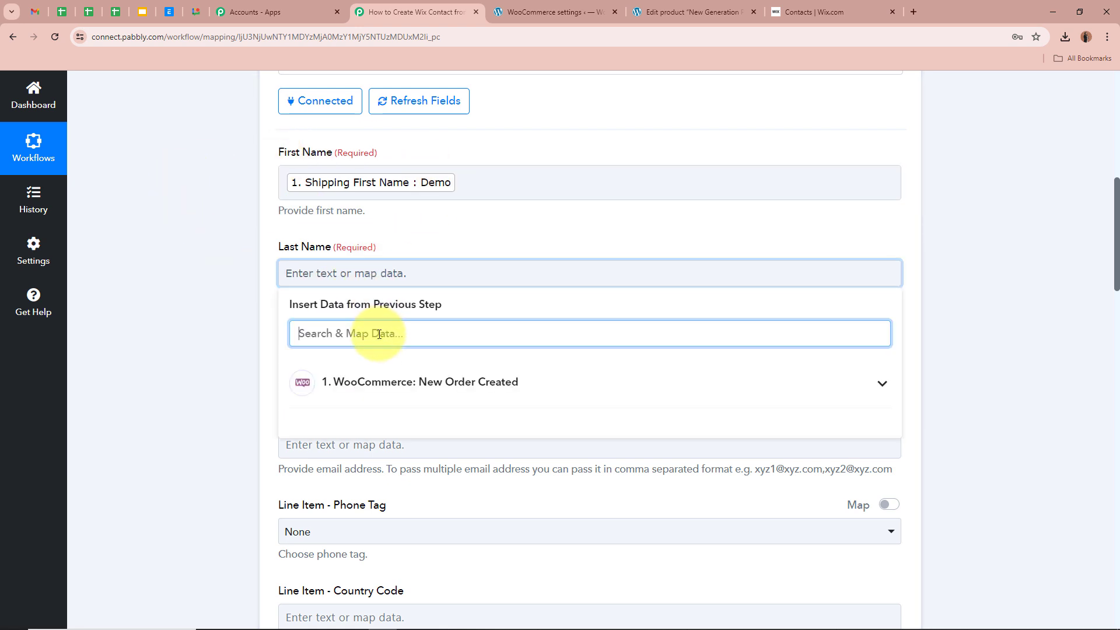
{"action": "type", "text": "Last"}
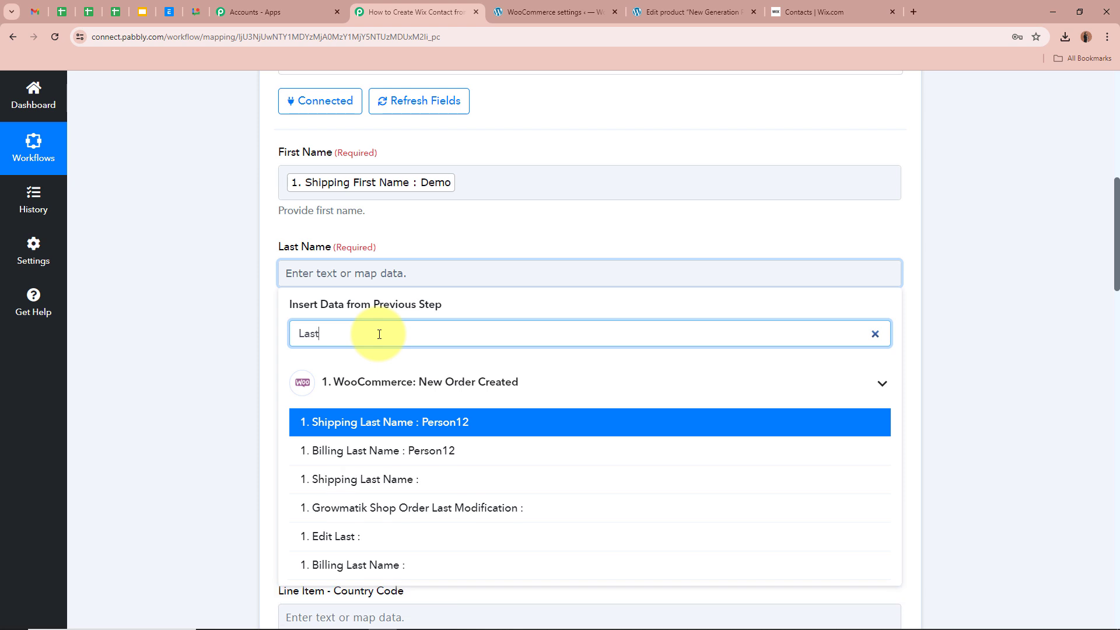
- Map Shipping Last Name into Last Name and keep the email tag as UNTAGGED
{"action": "left_click", "coordinate": [411, 431]}
{"action": "scroll", "coordinate": [282, 287], "scroll_direction": "down", "scroll_amount": 3}
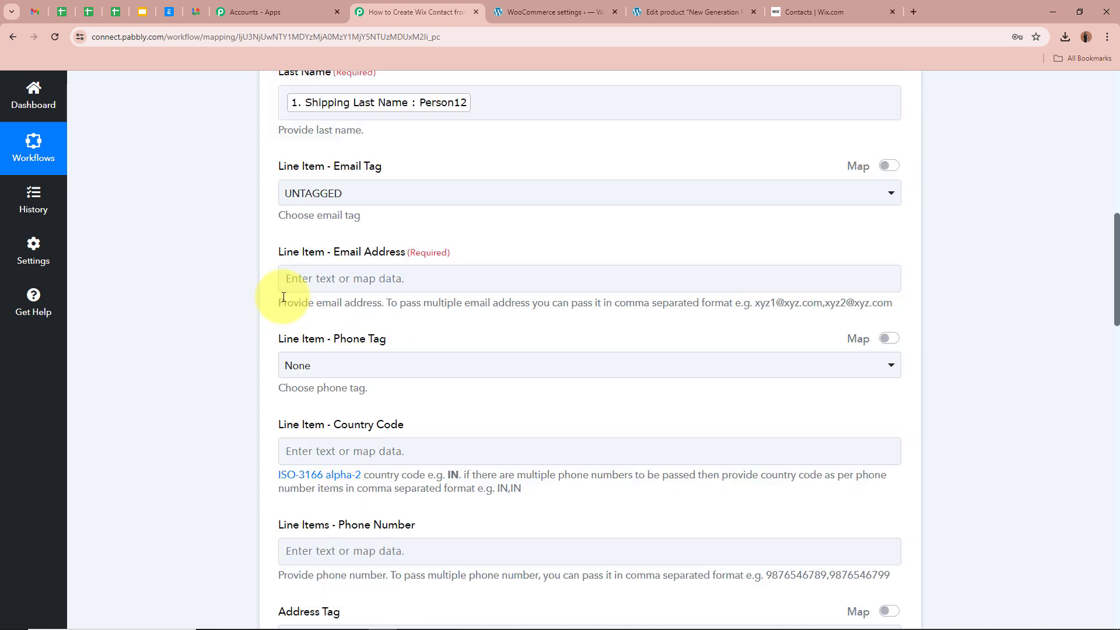
{"action": "left_click", "coordinate": [382, 190]}
{"action": "left_click", "coordinate": [251, 220]}
{"action": "scroll", "coordinate": [375, 155], "scroll_direction": "down", "scroll_amount": 2}
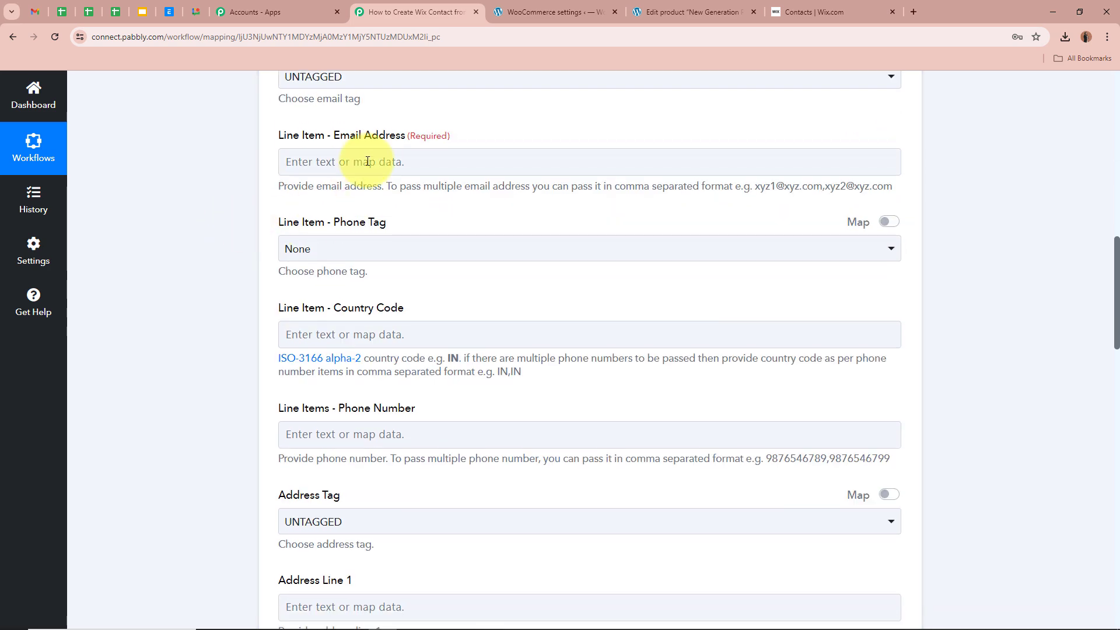
- Fill the Email Address field with the order's Billing Email
{"action": "left_click", "coordinate": [362, 161]}
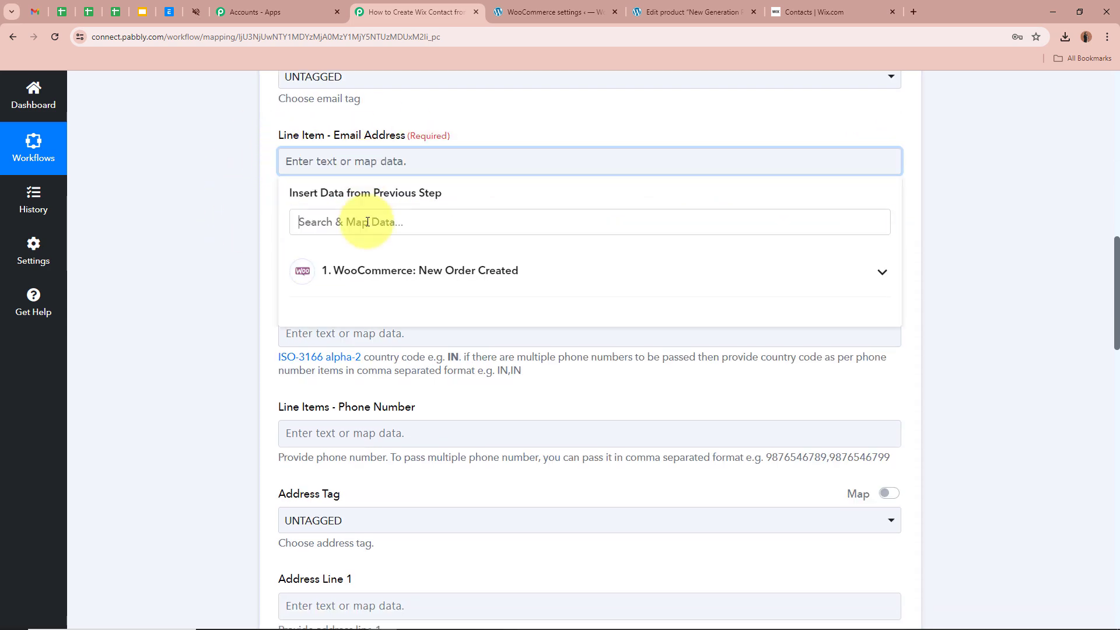
{"action": "left_click", "coordinate": [367, 221]}
{"action": "type", "text": "Email"}
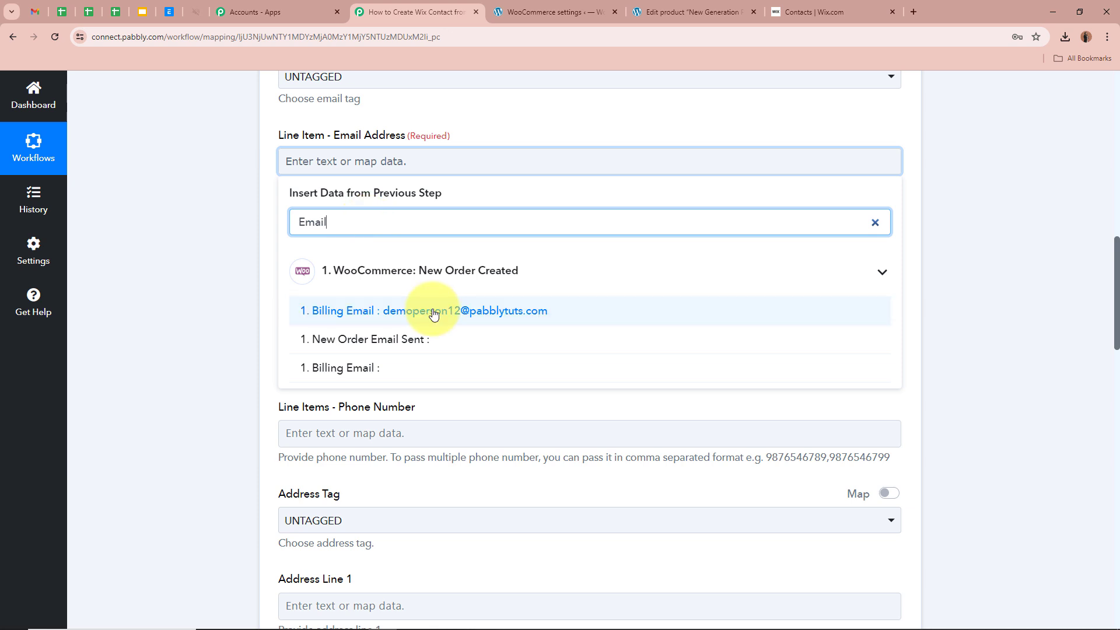
{"action": "left_click", "coordinate": [434, 311]}
{"action": "scroll", "coordinate": [237, 289], "scroll_direction": "down", "scroll_amount": 1}
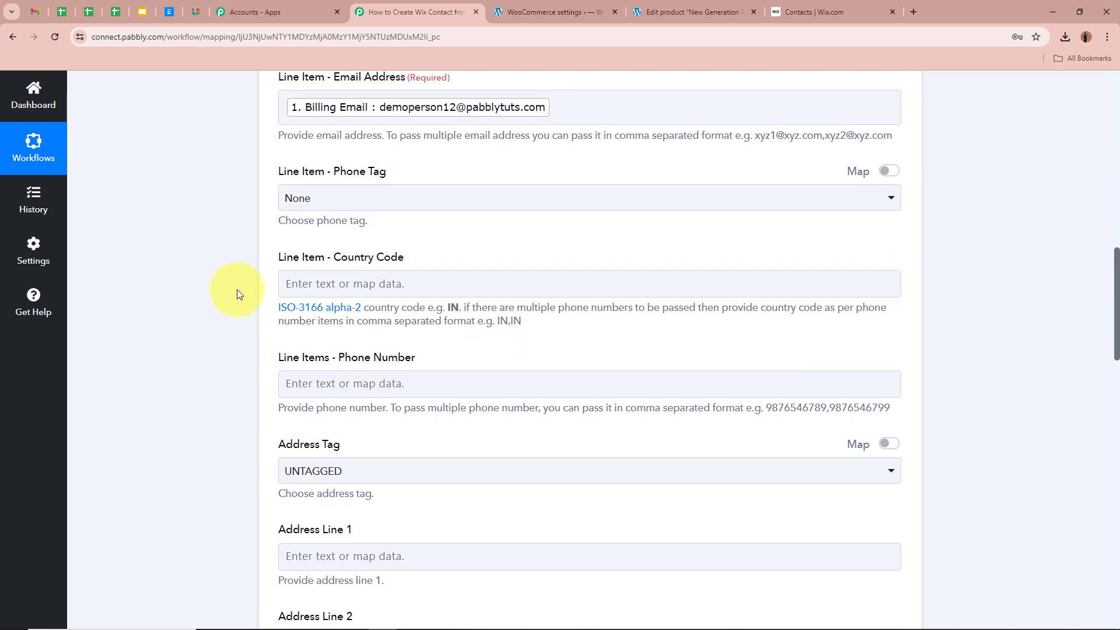
{"action": "left_click", "coordinate": [392, 284]}
- Map the order's Shipping Country (IN) into the Country Code field
{"action": "left_click", "coordinate": [185, 283]}
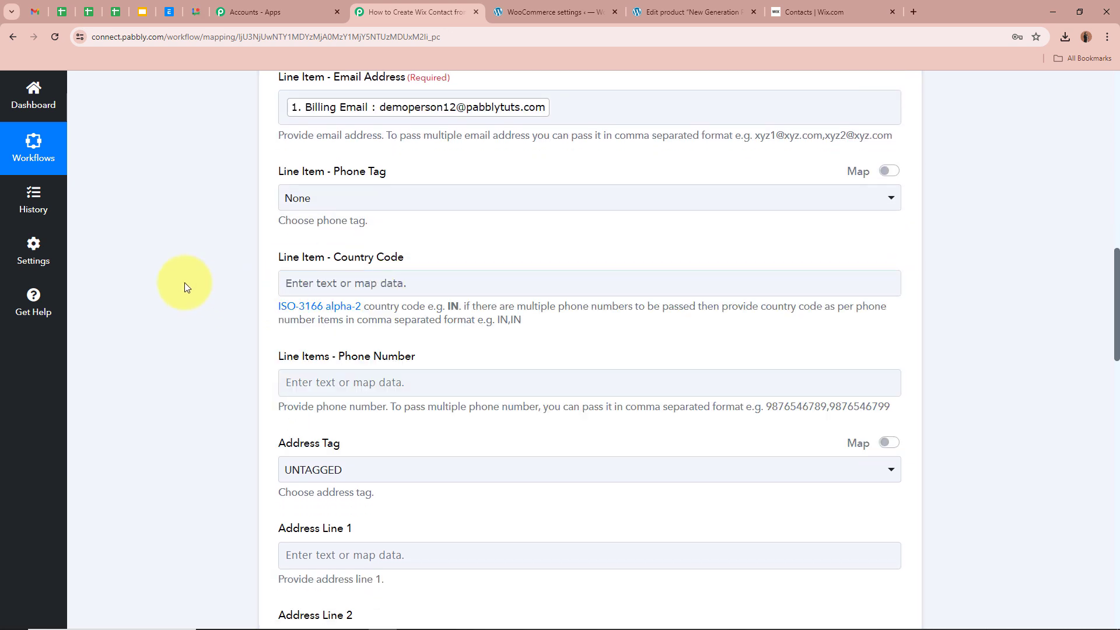
{"action": "left_click", "coordinate": [386, 280]}
{"action": "left_click", "coordinate": [399, 344]}
{"action": "type", "text": "co"}
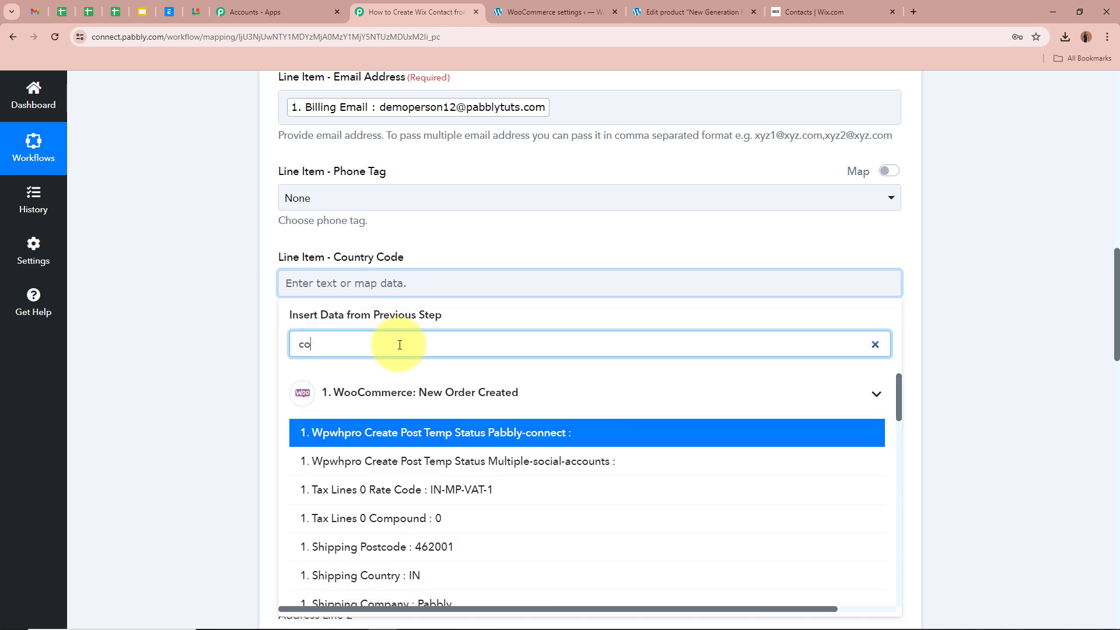
{"action": "left_click", "coordinate": [449, 576]}
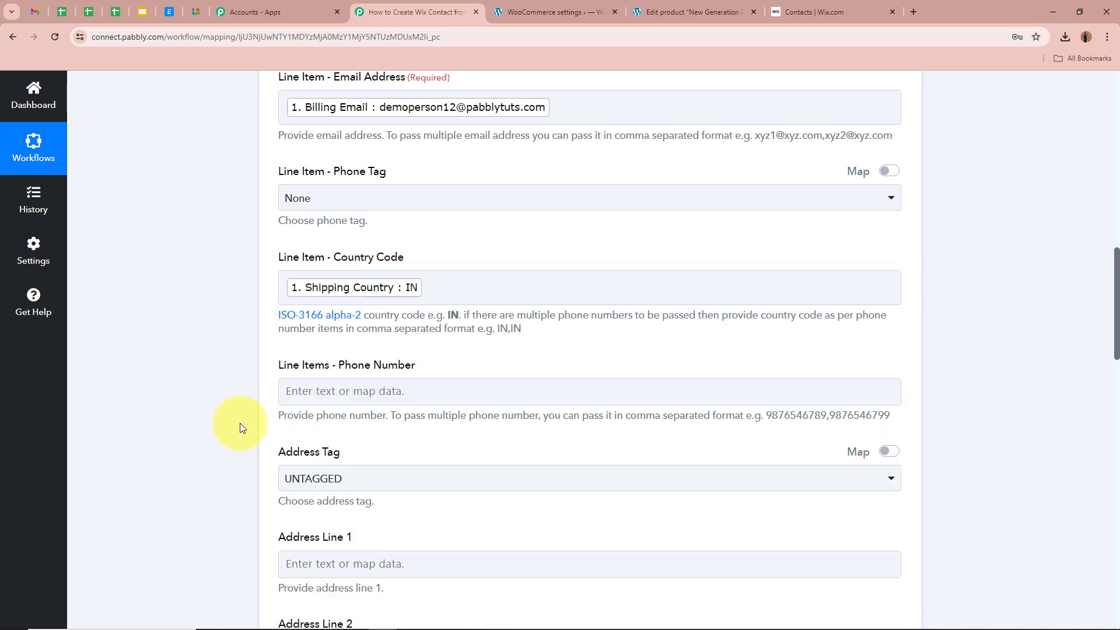
{"action": "scroll", "coordinate": [239, 422], "scroll_direction": "down", "scroll_amount": 1}
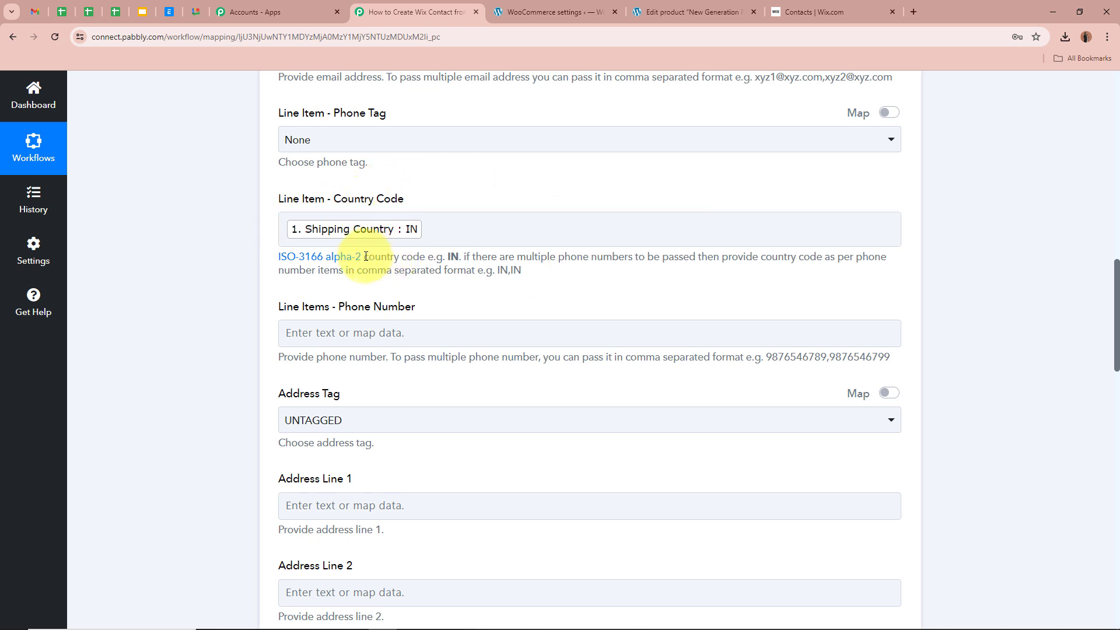
{"action": "left_click_drag", "start_coordinate": [366, 256], "coordinate": [473, 256]}
{"action": "left_click", "coordinate": [201, 245]}
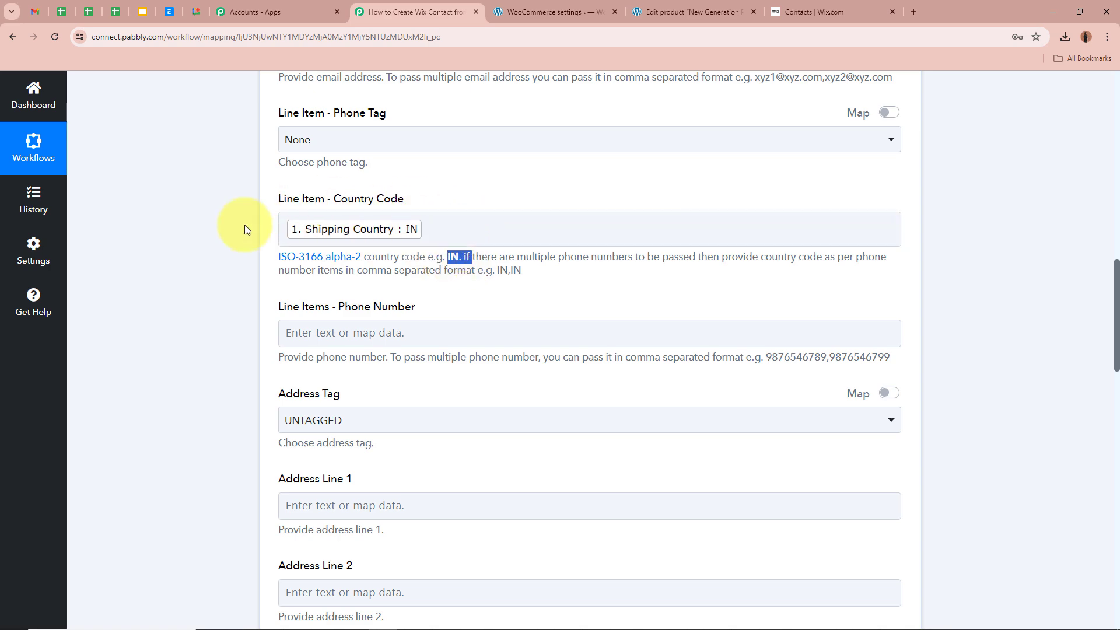
- Map the order's Billing Phone into the contact's phone number
{"action": "scroll", "coordinate": [207, 222], "scroll_direction": "down", "scroll_amount": 3}
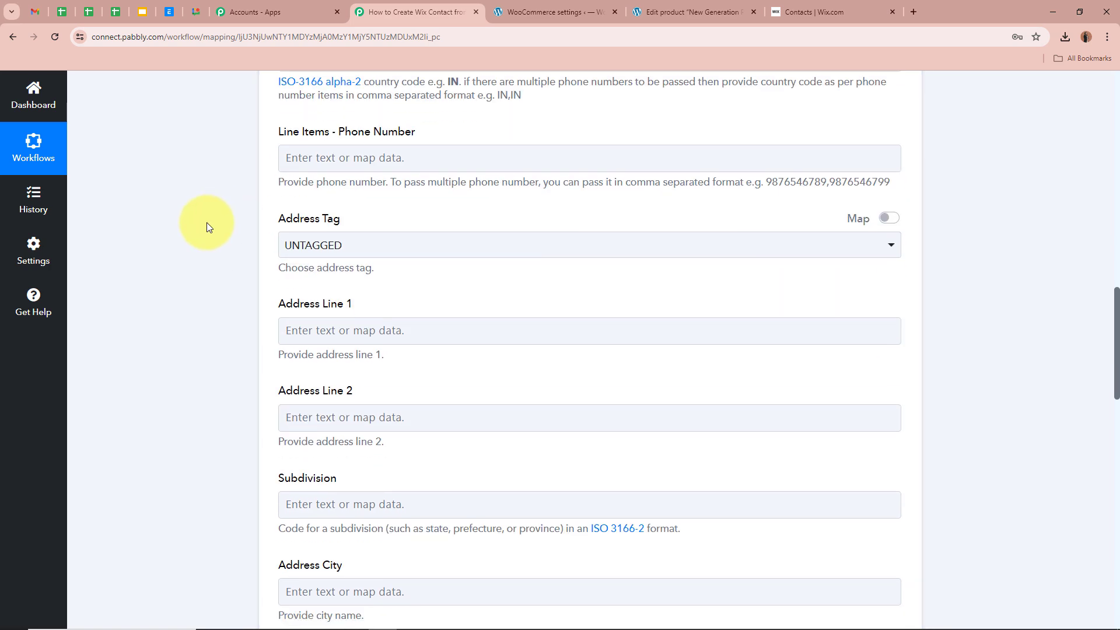
{"action": "left_click", "coordinate": [362, 159]}
{"action": "left_click", "coordinate": [385, 217]}
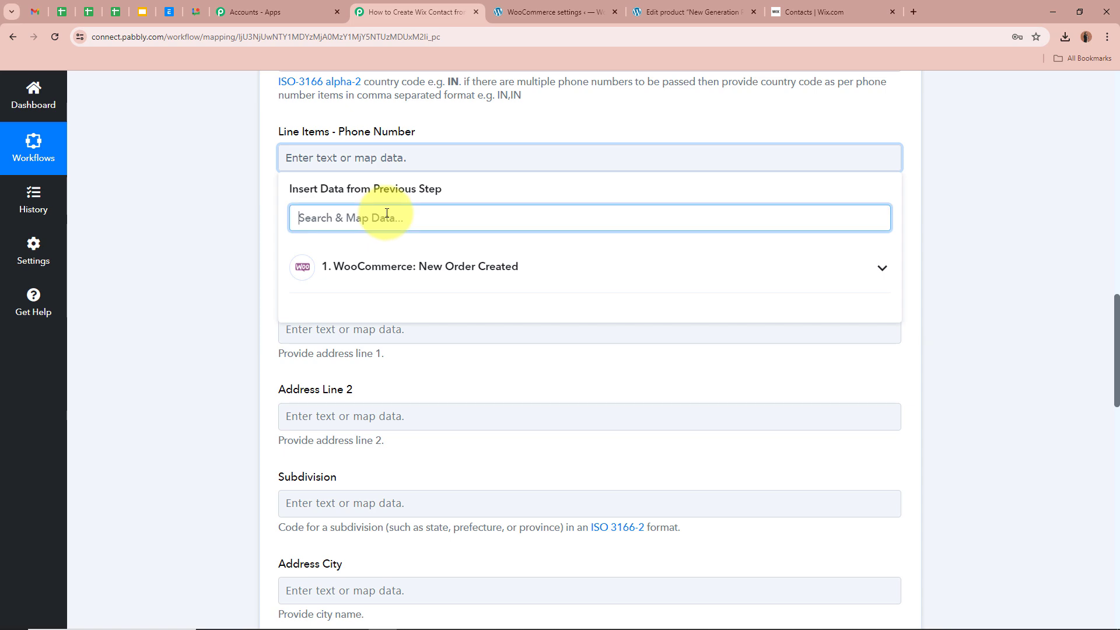
{"action": "type", "text": "Phon"}
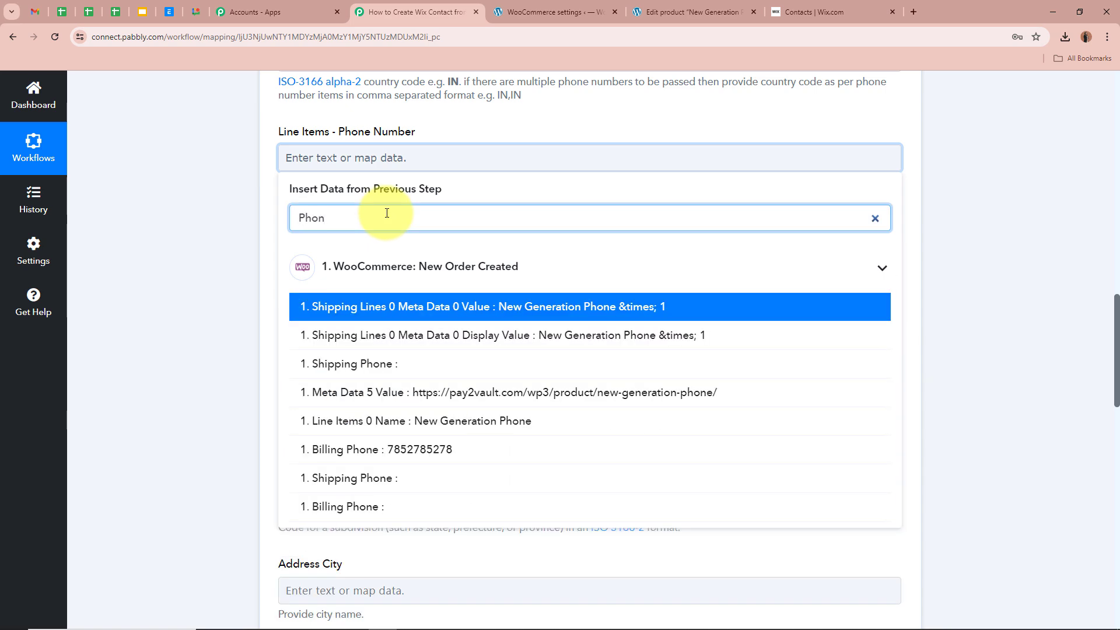
{"action": "left_click", "coordinate": [475, 448]}
{"action": "left_click", "coordinate": [187, 321]}
- Keep the address tag UNTAGGED and map Shipping Address 1 into Address Line 1
{"action": "scroll", "coordinate": [187, 320], "scroll_direction": "down", "scroll_amount": 1}
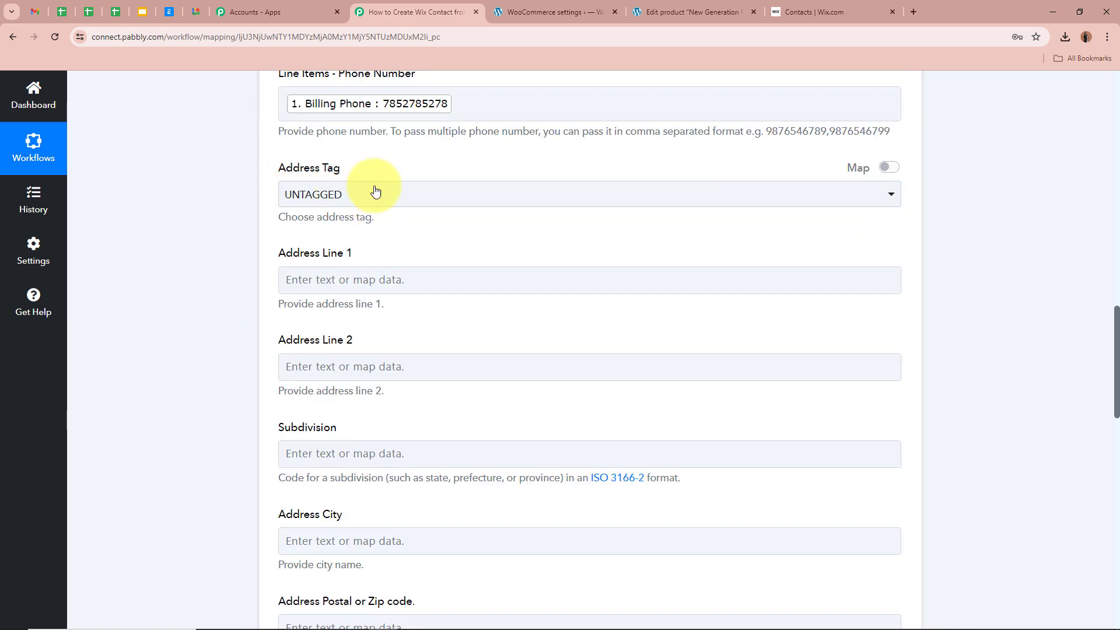
{"action": "left_click", "coordinate": [417, 201]}
{"action": "left_click", "coordinate": [412, 264]}
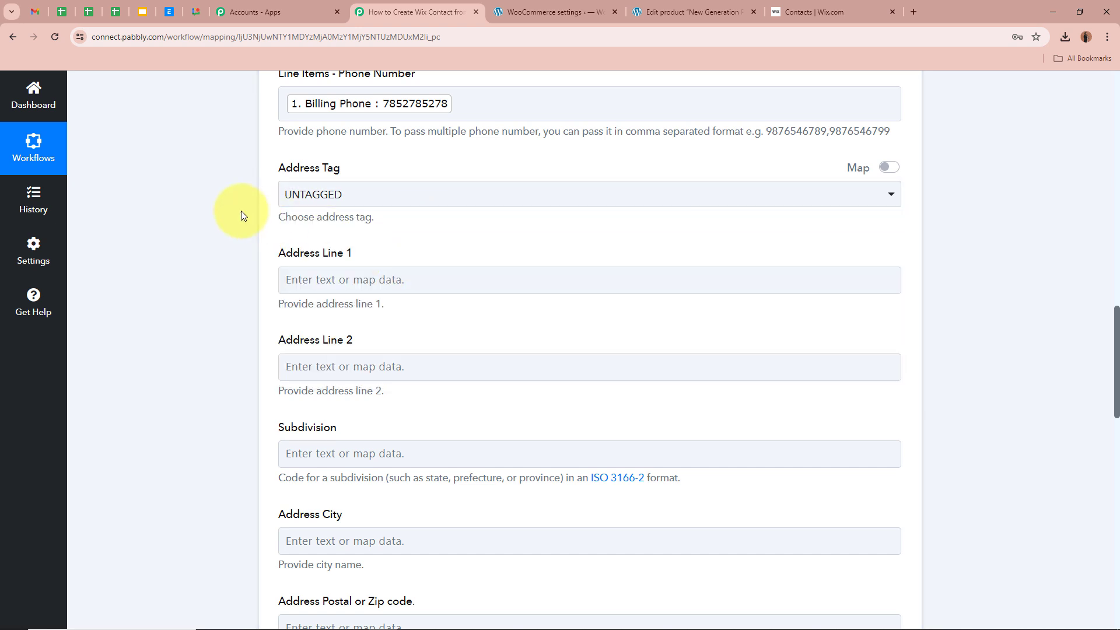
{"action": "scroll", "coordinate": [243, 213], "scroll_direction": "down", "scroll_amount": 2}
{"action": "left_click", "coordinate": [304, 163]}
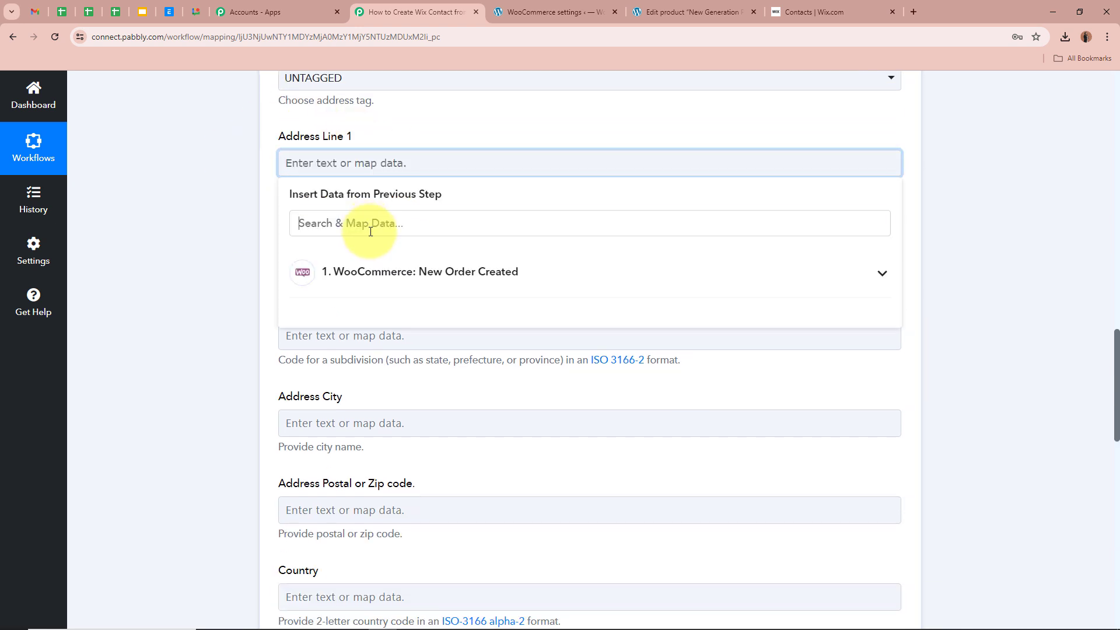
{"action": "type", "text": "Add"}
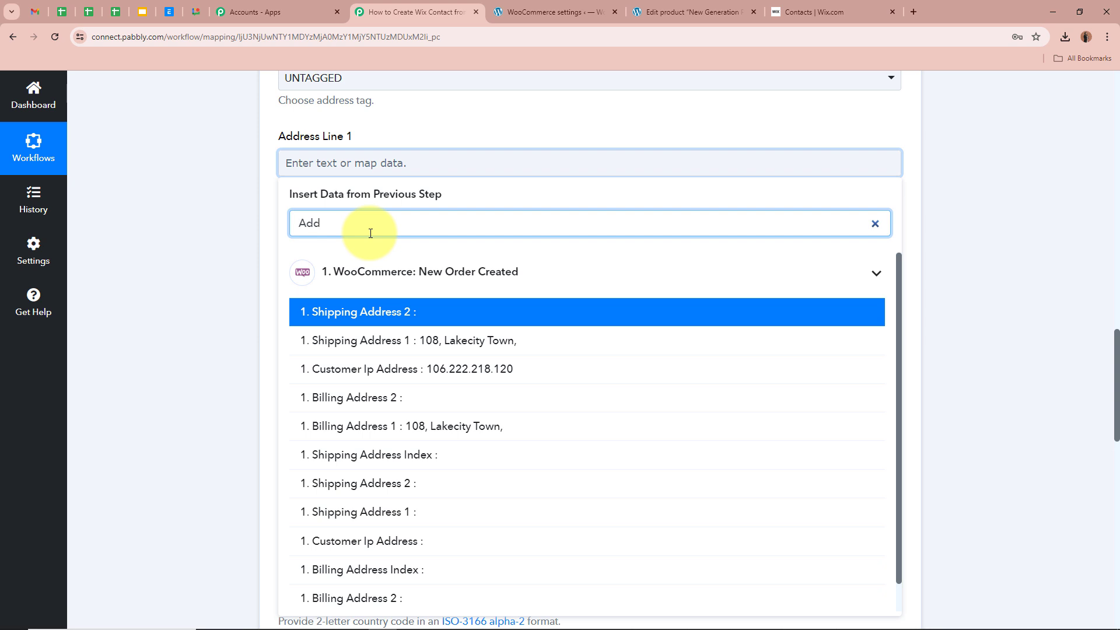
{"action": "left_click", "coordinate": [420, 344]}
{"action": "left_click", "coordinate": [270, 277]}
- Map the order's Shipping State into the Subdivision field
{"action": "scroll", "coordinate": [237, 265], "scroll_direction": "down", "scroll_amount": 2}
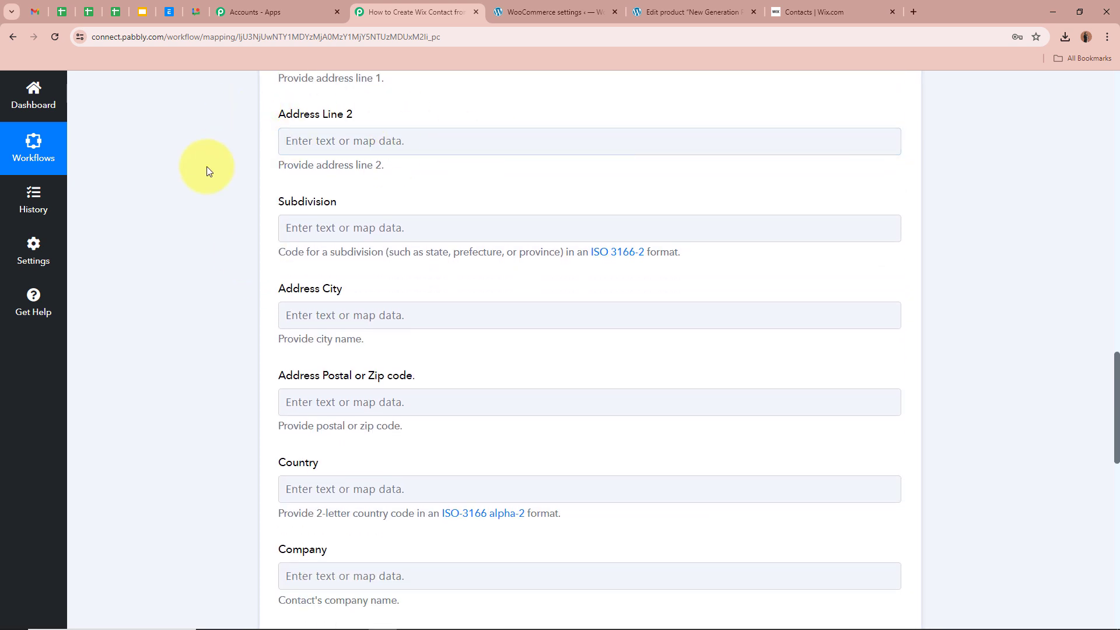
{"action": "scroll", "coordinate": [205, 166], "scroll_direction": "down", "scroll_amount": 1}
{"action": "scroll", "coordinate": [206, 166], "scroll_direction": "up", "scroll_amount": 2}
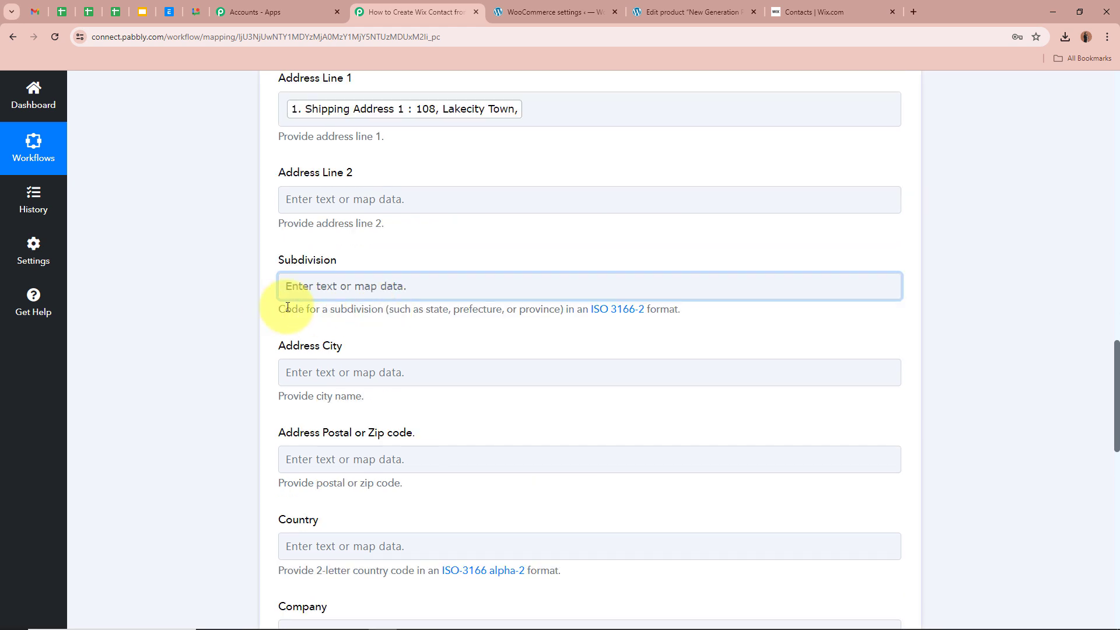
{"action": "left_click_drag", "start_coordinate": [285, 309], "coordinate": [564, 328]}
{"action": "left_click", "coordinate": [419, 285]}
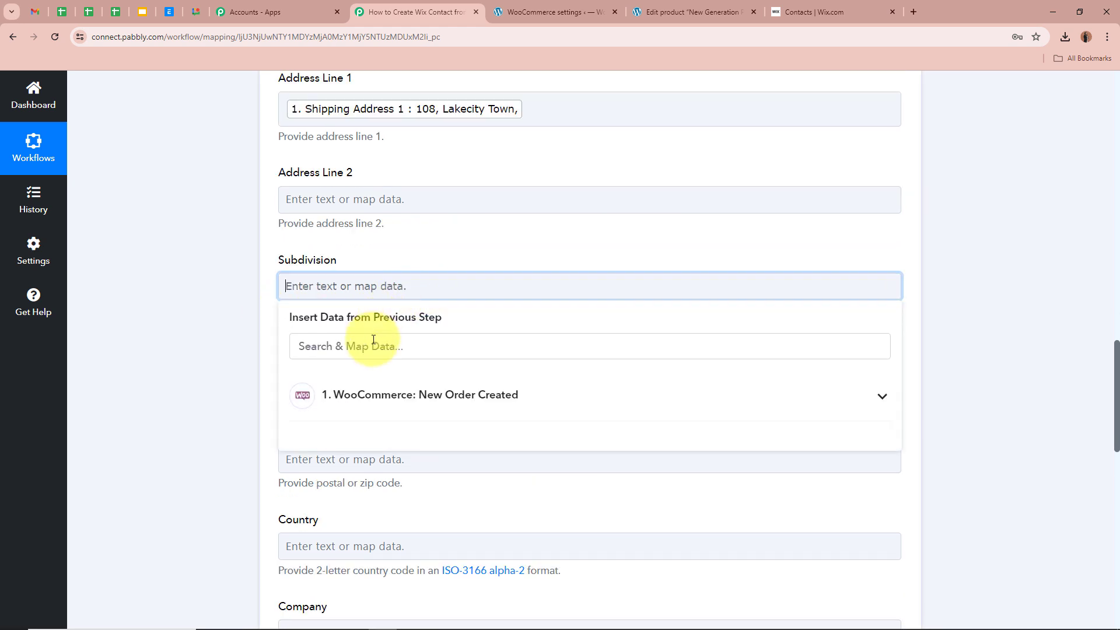
{"action": "type", "text": "Sta"}
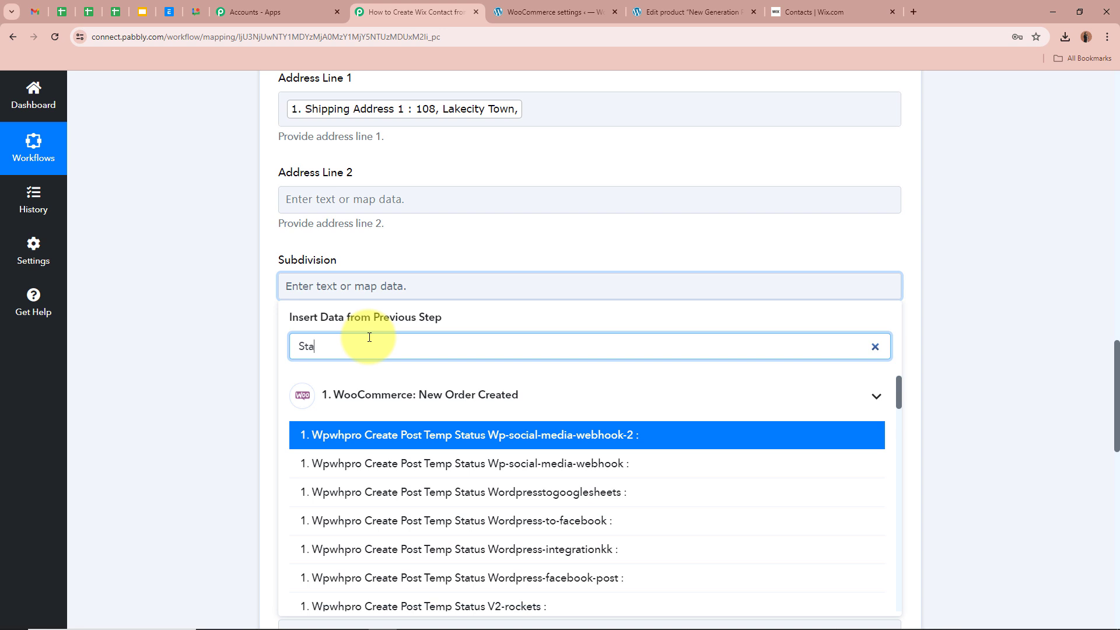
{"action": "type", "text": "te"}
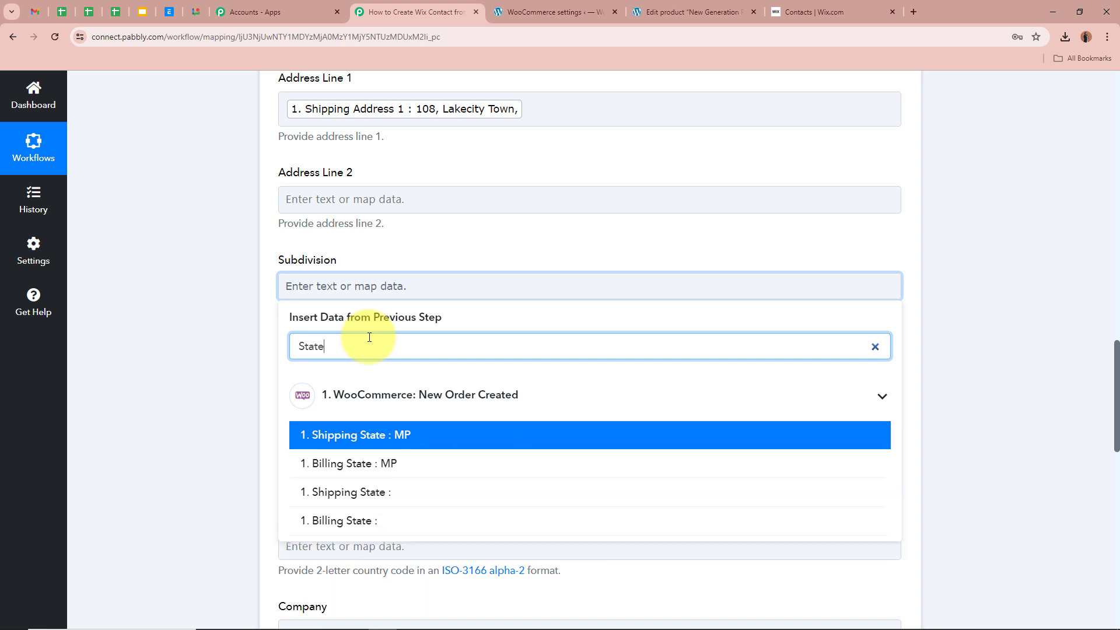
{"action": "left_click", "coordinate": [318, 434]}
{"action": "left_click", "coordinate": [171, 365]}
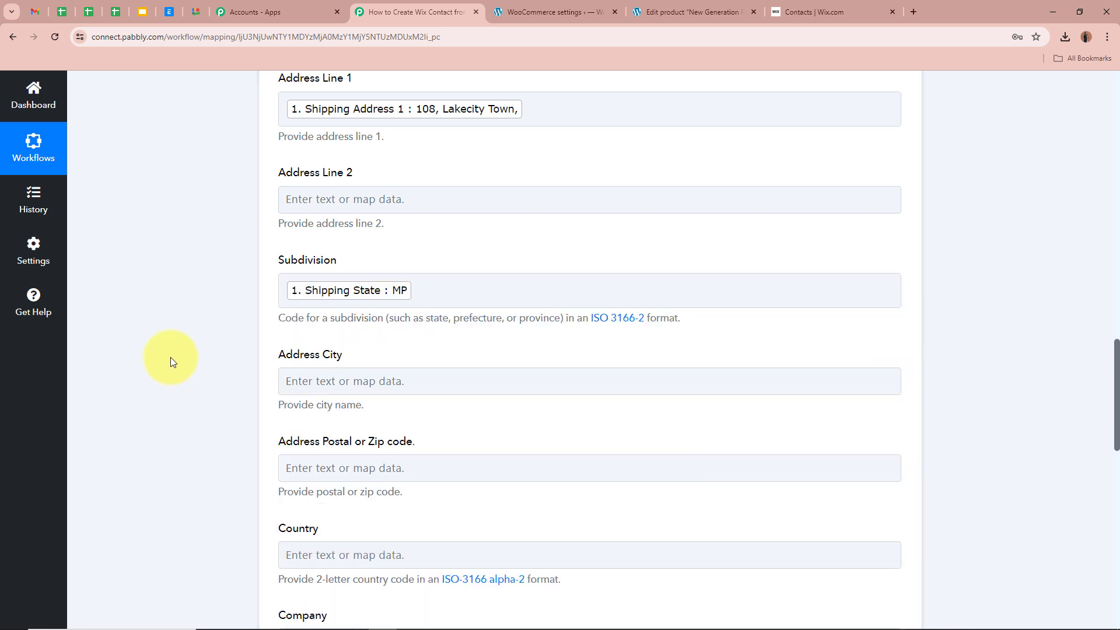
- Map Shipping City into Address City and Billing Postcode into Postal Code
{"action": "scroll", "coordinate": [170, 357], "scroll_direction": "down", "scroll_amount": 3}
{"action": "left_click", "coordinate": [388, 211]}
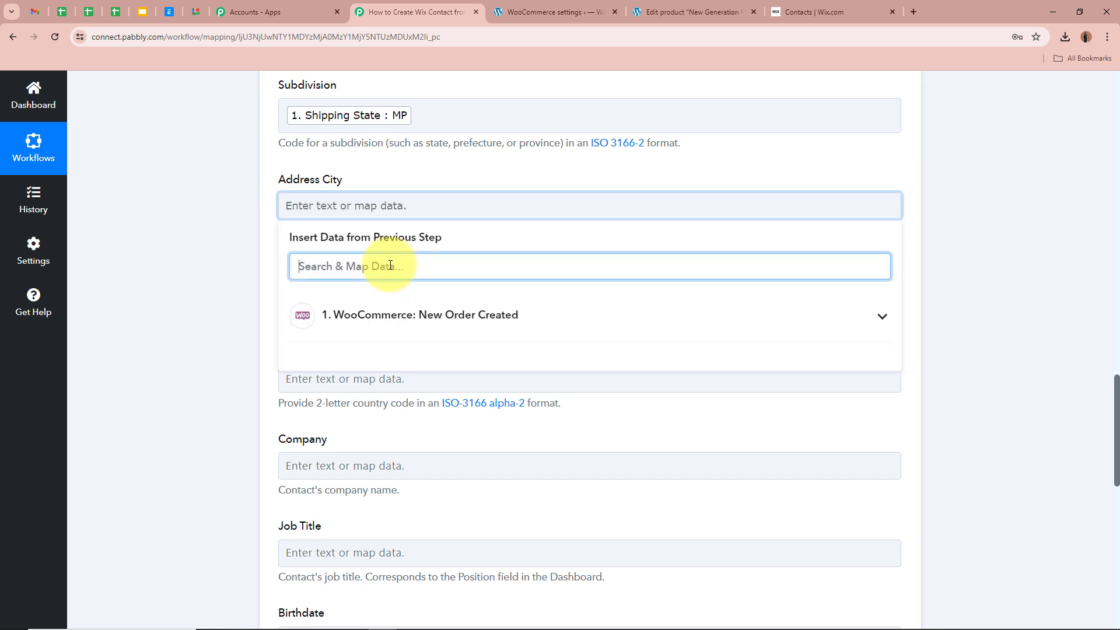
{"action": "type", "text": "City"}
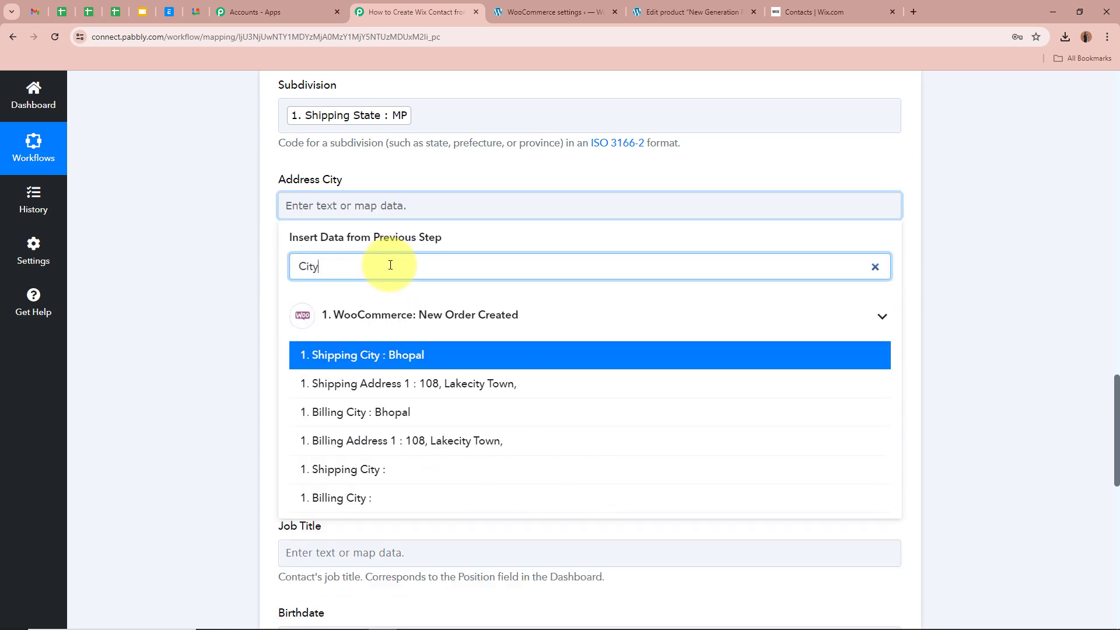
{"action": "left_click", "coordinate": [425, 355]}
{"action": "left_click", "coordinate": [232, 323]}
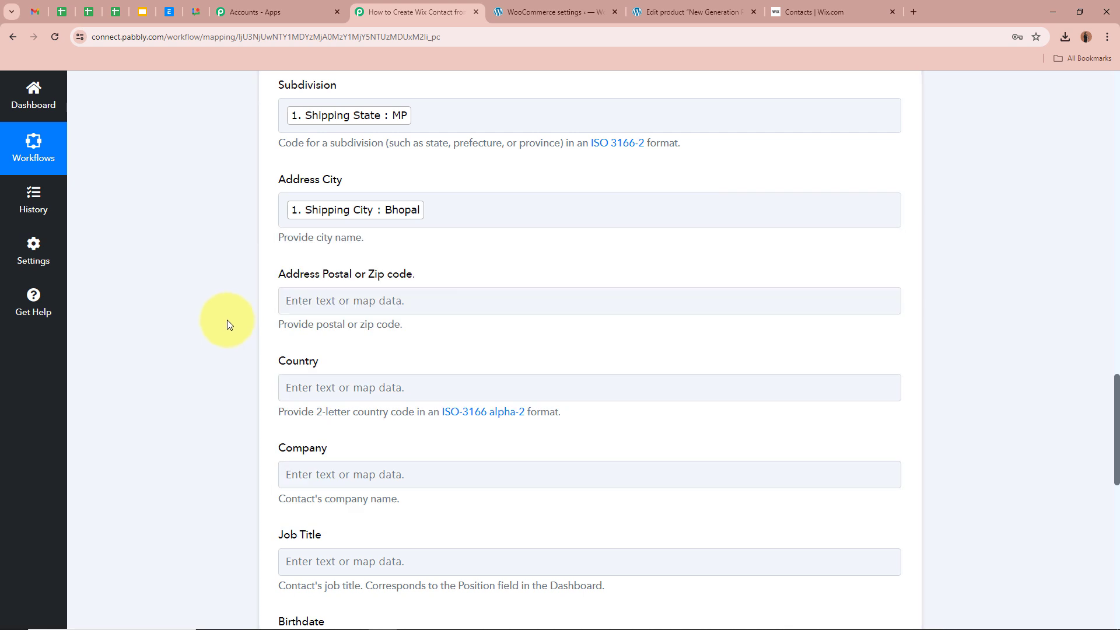
{"action": "scroll", "coordinate": [226, 319], "scroll_direction": "down", "scroll_amount": 1}
{"action": "left_click", "coordinate": [411, 239]}
{"action": "left_click", "coordinate": [396, 294]}
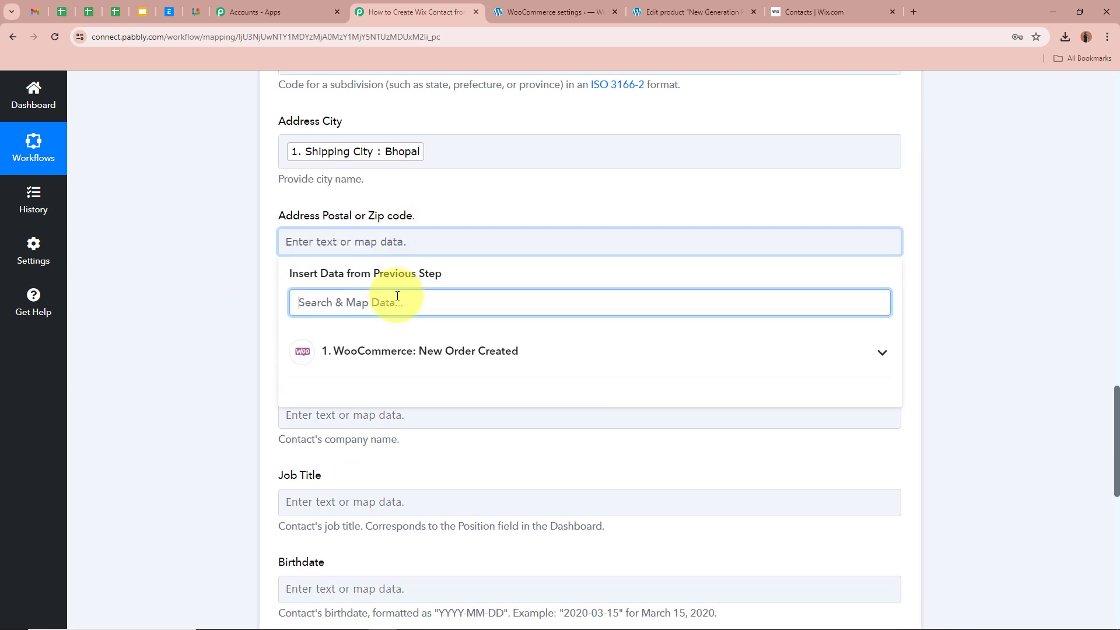
{"action": "type", "text": "Post"}
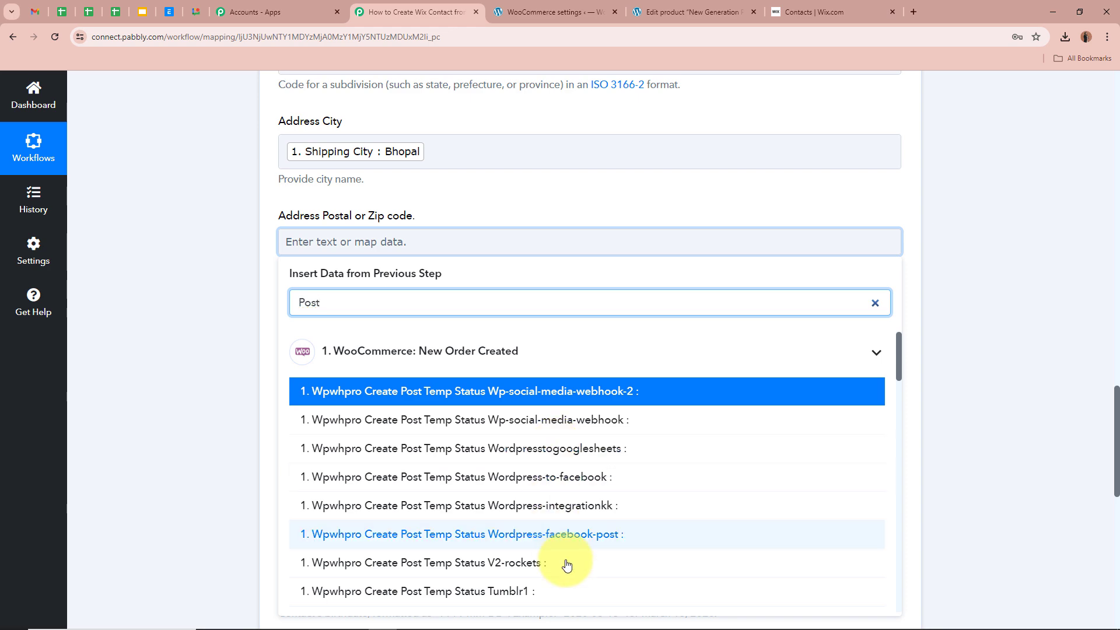
{"action": "scroll", "coordinate": [569, 554], "scroll_direction": "down", "scroll_amount": 5}
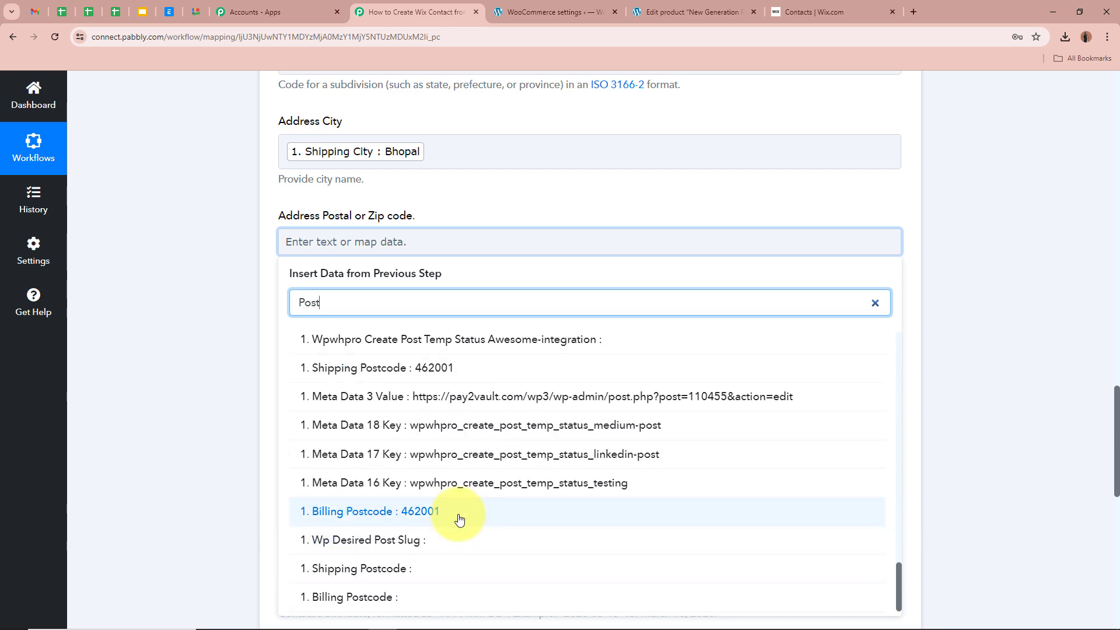
{"action": "left_click", "coordinate": [457, 518]}
{"action": "left_click", "coordinate": [216, 388]}
- Map the order's Shipping Country into the address Country field
{"action": "scroll", "coordinate": [213, 311], "scroll_direction": "down", "scroll_amount": 2}
{"action": "left_click", "coordinate": [368, 220]}
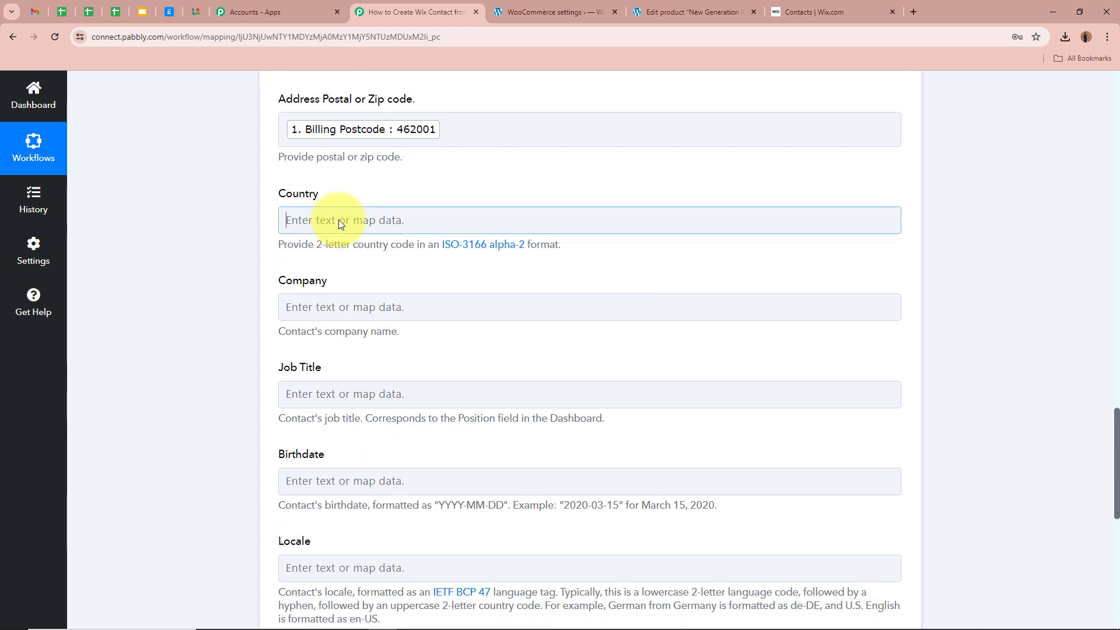
{"action": "left_click", "coordinate": [366, 283]}
{"action": "type", "text": "Cou"}
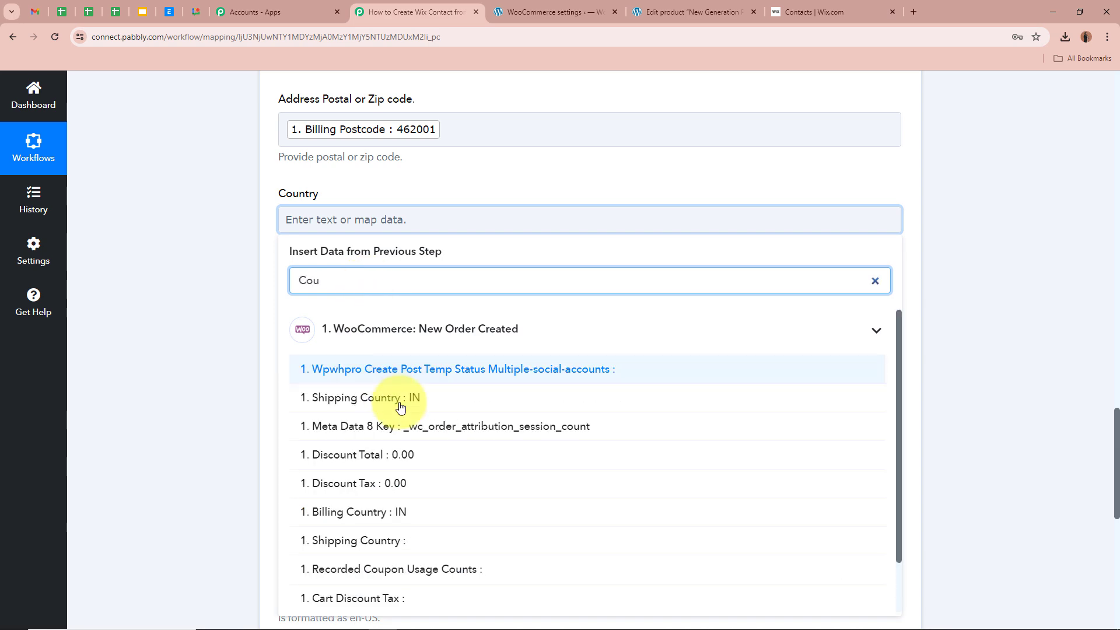
{"action": "left_click", "coordinate": [362, 398]}
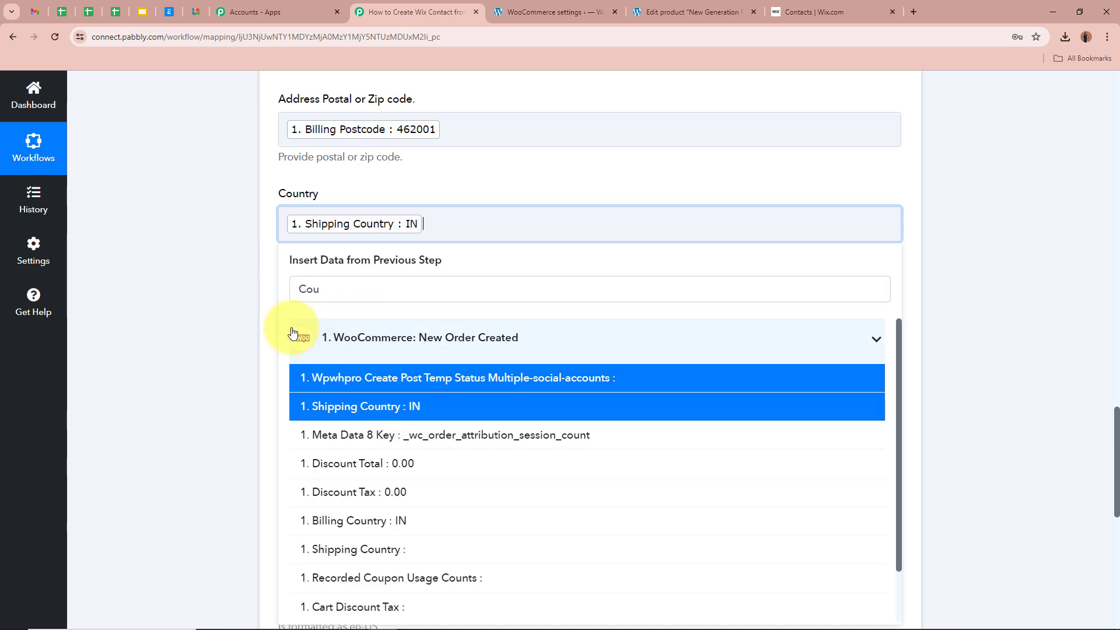
{"action": "left_click", "coordinate": [257, 305]}
- Map Shipping Company into Company, leaving Job Title, Birthdate and Locale blank
{"action": "scroll", "coordinate": [250, 301], "scroll_direction": "down", "scroll_amount": 2}
{"action": "scroll", "coordinate": [250, 297], "scroll_direction": "down", "scroll_amount": 1}
{"action": "left_click", "coordinate": [403, 139]}
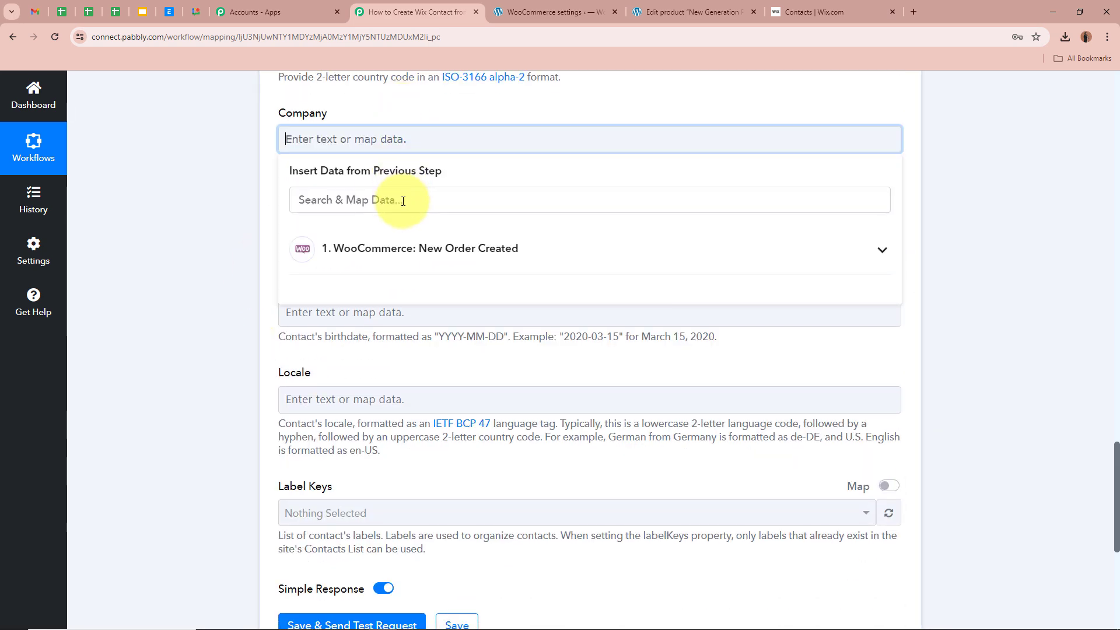
{"action": "left_click", "coordinate": [407, 200]}
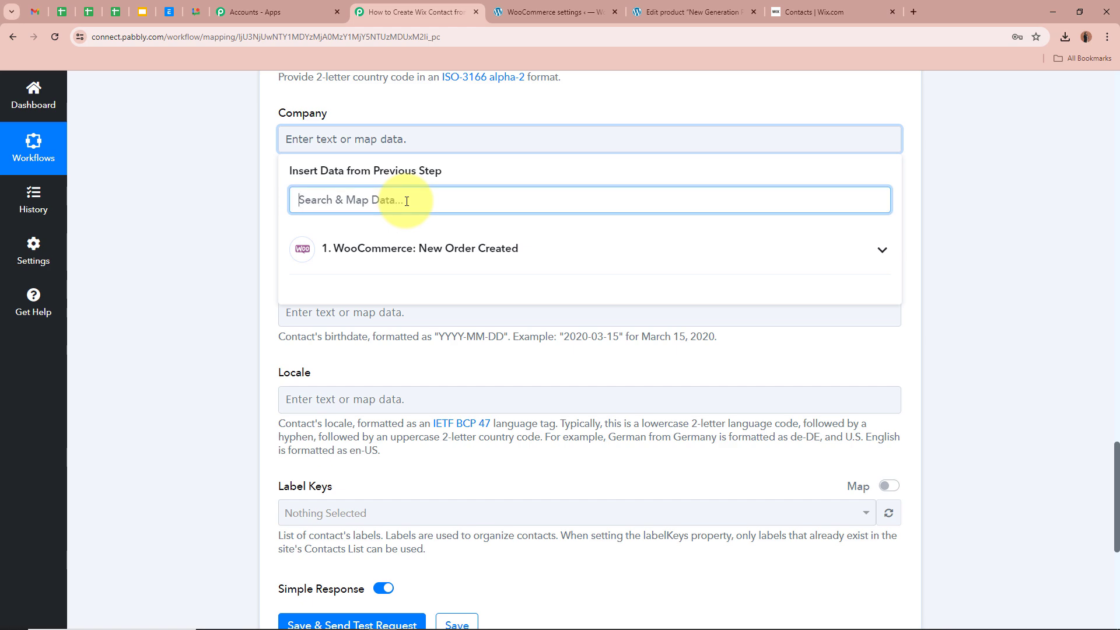
{"action": "type", "text": "Com"}
{"action": "left_click", "coordinate": [395, 326]}
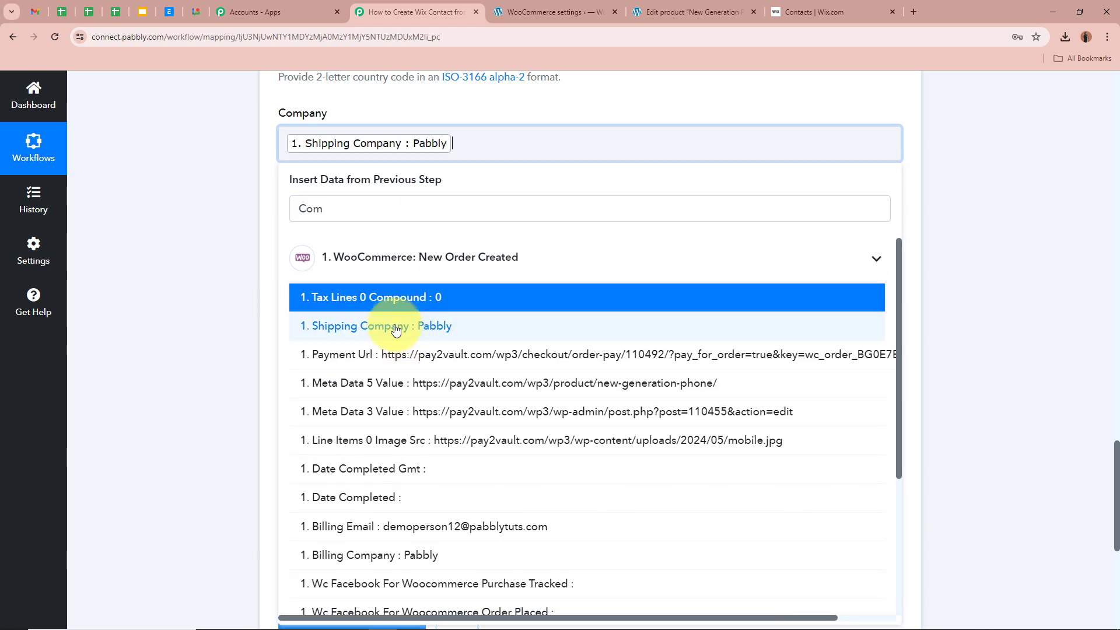
{"action": "left_click", "coordinate": [220, 281]}
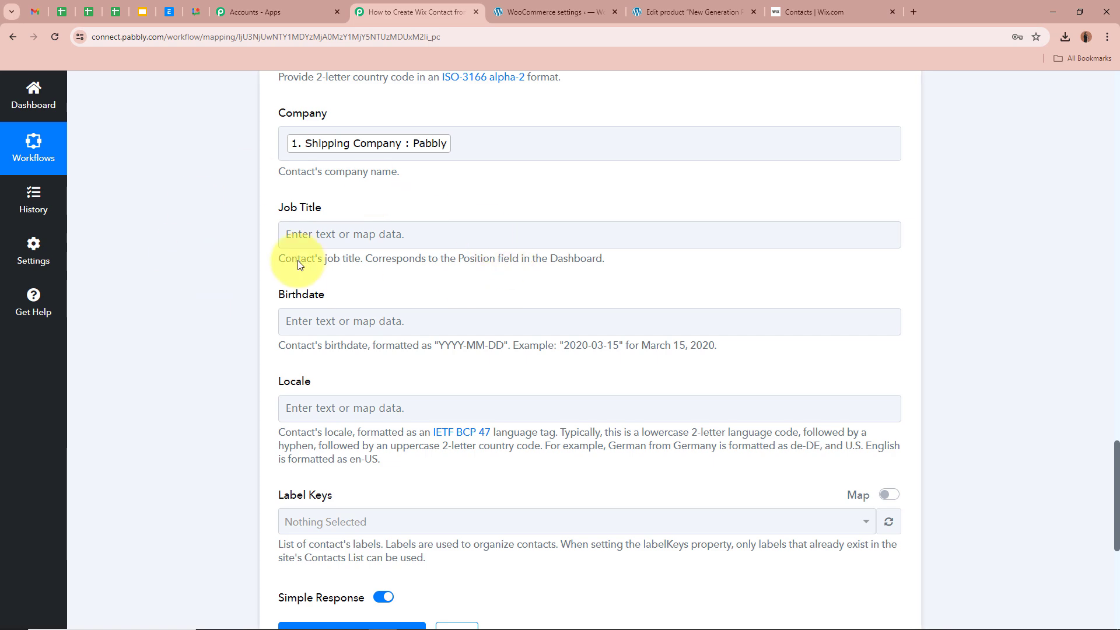
{"action": "scroll", "coordinate": [233, 341], "scroll_direction": "down", "scroll_amount": 4}
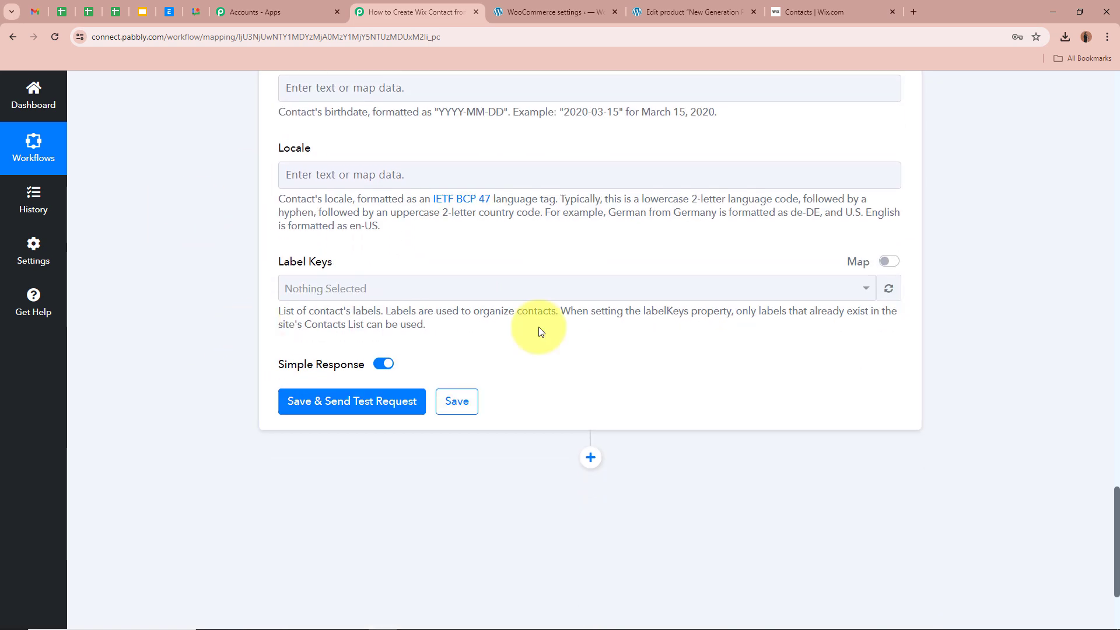
{"action": "scroll", "coordinate": [584, 326], "scroll_direction": "up", "scroll_amount": 5}
{"action": "scroll", "coordinate": [635, 303], "scroll_direction": "down", "scroll_amount": 2}
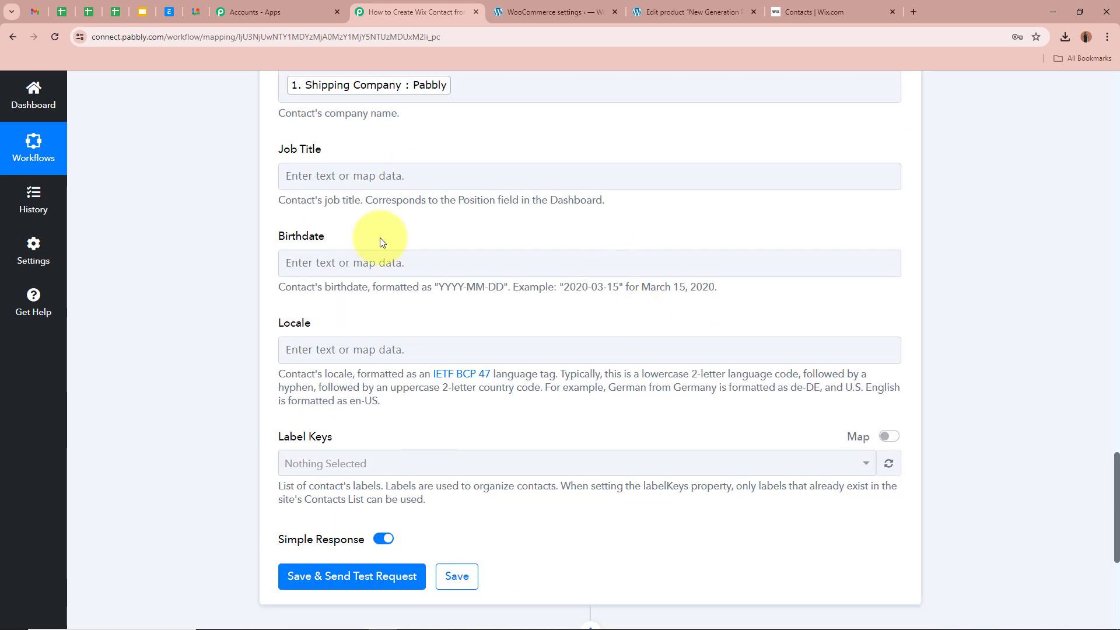
{"action": "scroll", "coordinate": [186, 336], "scroll_direction": "up", "scroll_amount": 5}
{"action": "scroll", "coordinate": [184, 338], "scroll_direction": "up", "scroll_amount": 6}
{"action": "scroll", "coordinate": [184, 328], "scroll_direction": "down", "scroll_amount": 15}
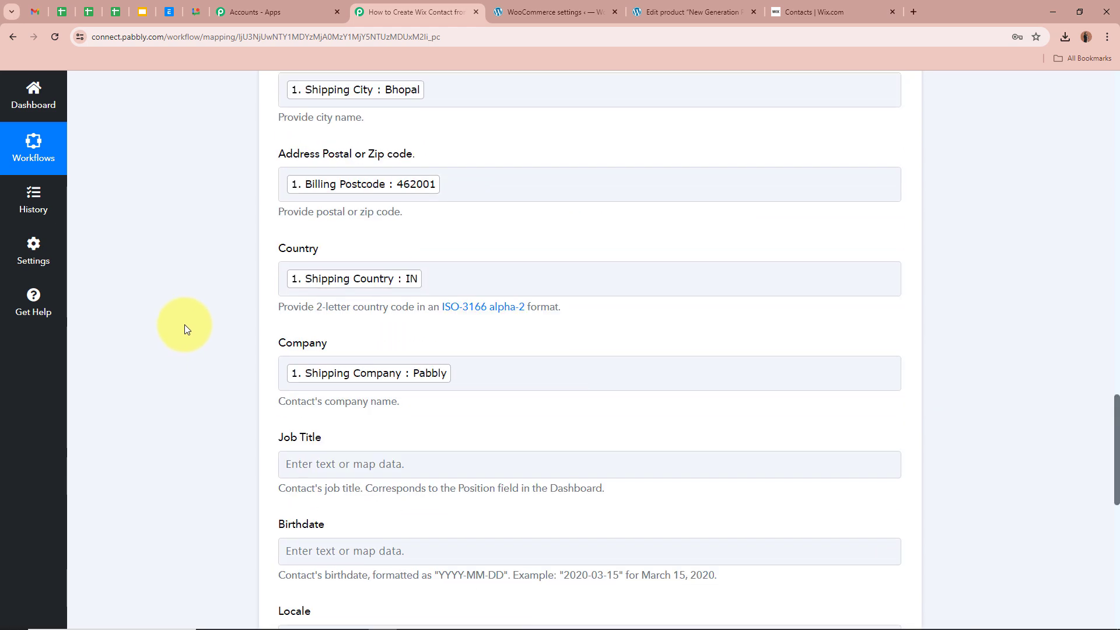
- Save the Wix Create Contact step and test it, confirming a CONTACT_CREATED response
{"action": "left_click", "coordinate": [374, 344]}
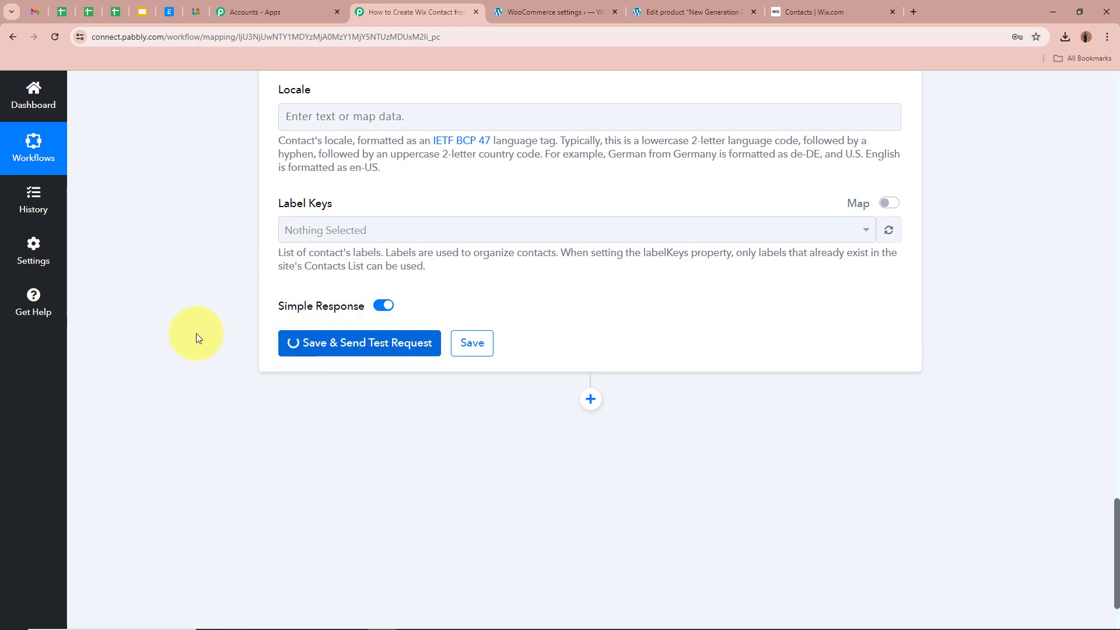
{"action": "scroll", "coordinate": [166, 331], "scroll_direction": "down", "scroll_amount": 3}
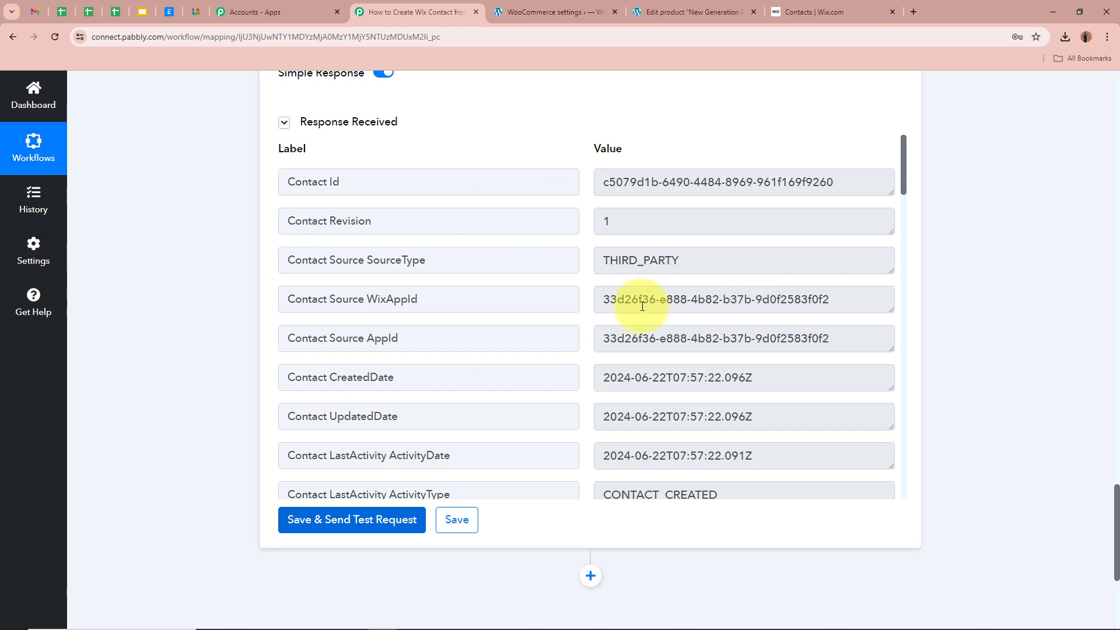
{"action": "left_click_drag", "start_coordinate": [904, 186], "coordinate": [891, 125]}
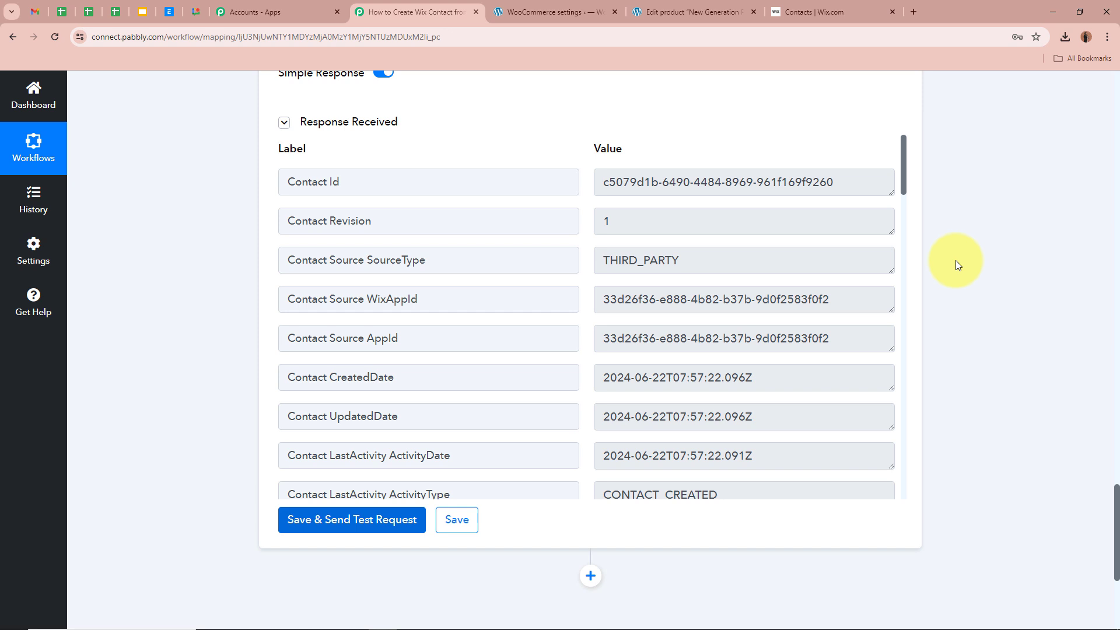
{"action": "left_click", "coordinate": [844, 7]}
- Reload Wix Contacts and review the new contact's email, phone, address and company Pabbly
{"action": "scroll", "coordinate": [188, 349], "scroll_direction": "down", "scroll_amount": 4}
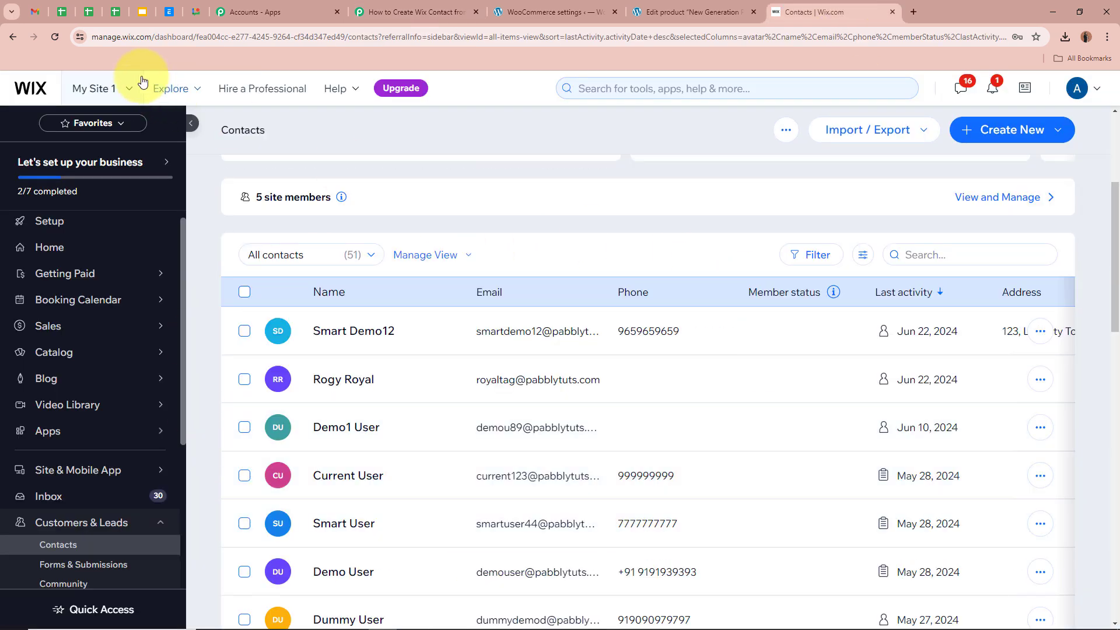
{"action": "left_click", "coordinate": [60, 39]}
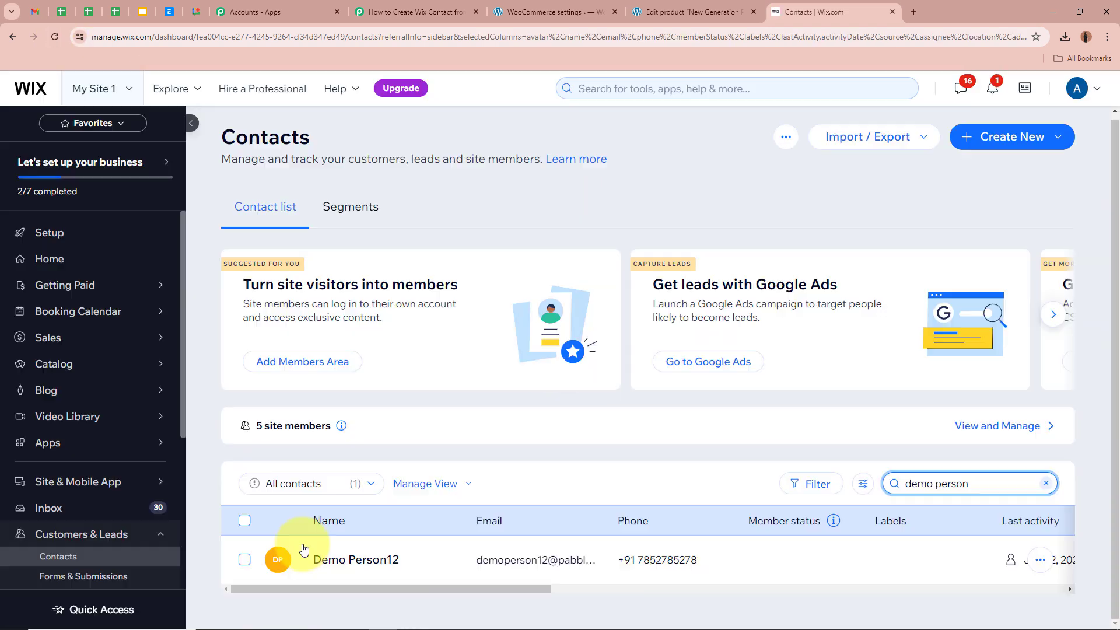
{"action": "left_click", "coordinate": [352, 561]}
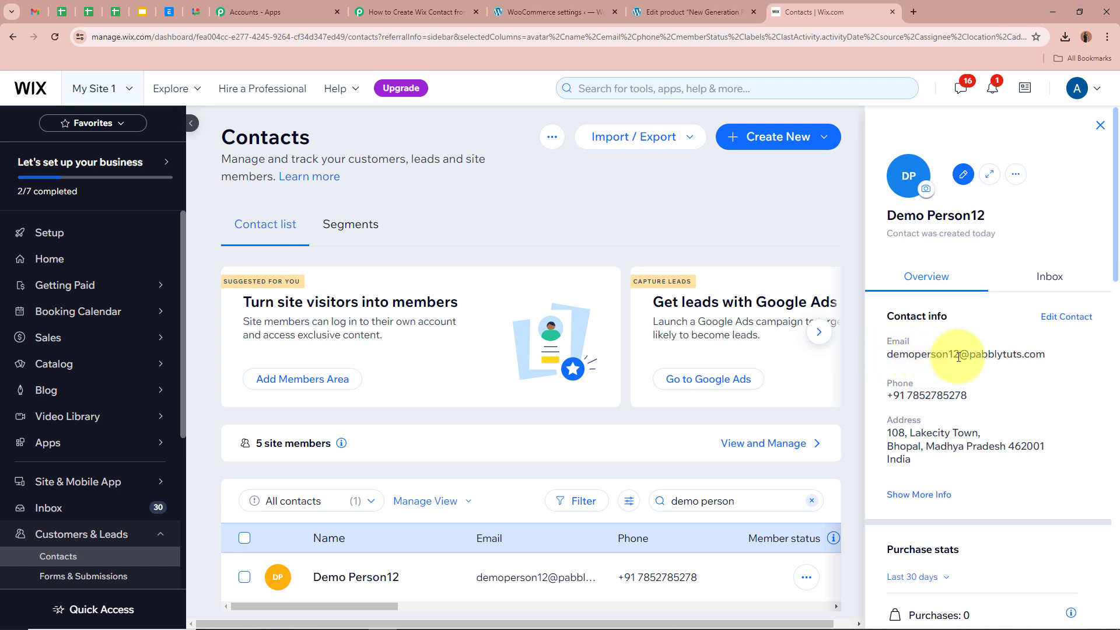
{"action": "left_click", "coordinate": [920, 496]}
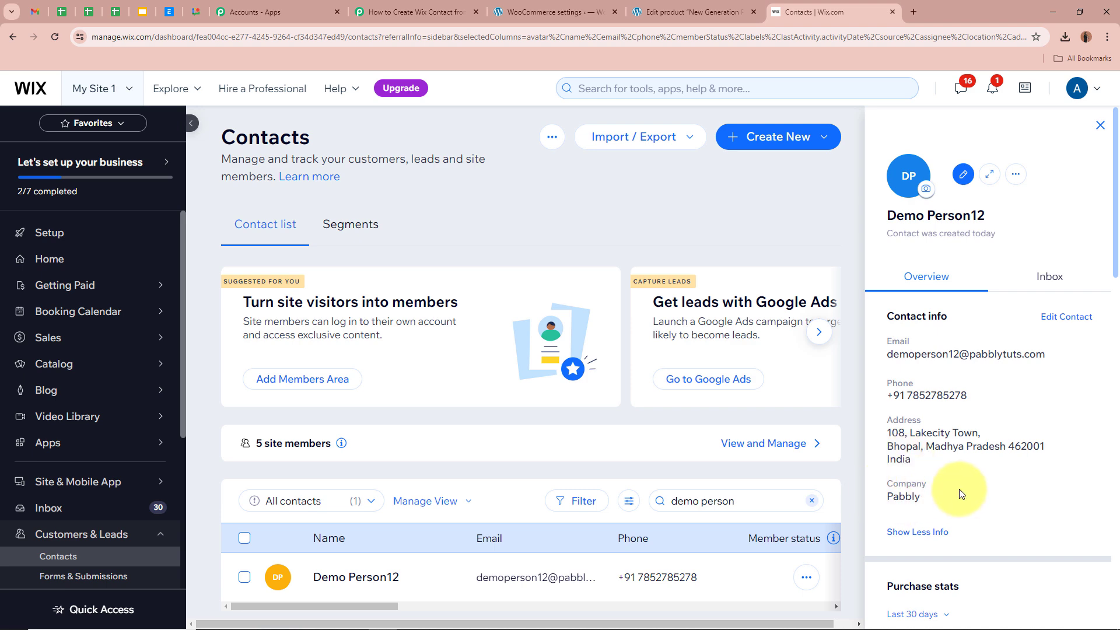
{"action": "scroll", "coordinate": [959, 493], "scroll_direction": "down", "scroll_amount": 4}
{"action": "scroll", "coordinate": [962, 487], "scroll_direction": "up", "scroll_amount": 4}
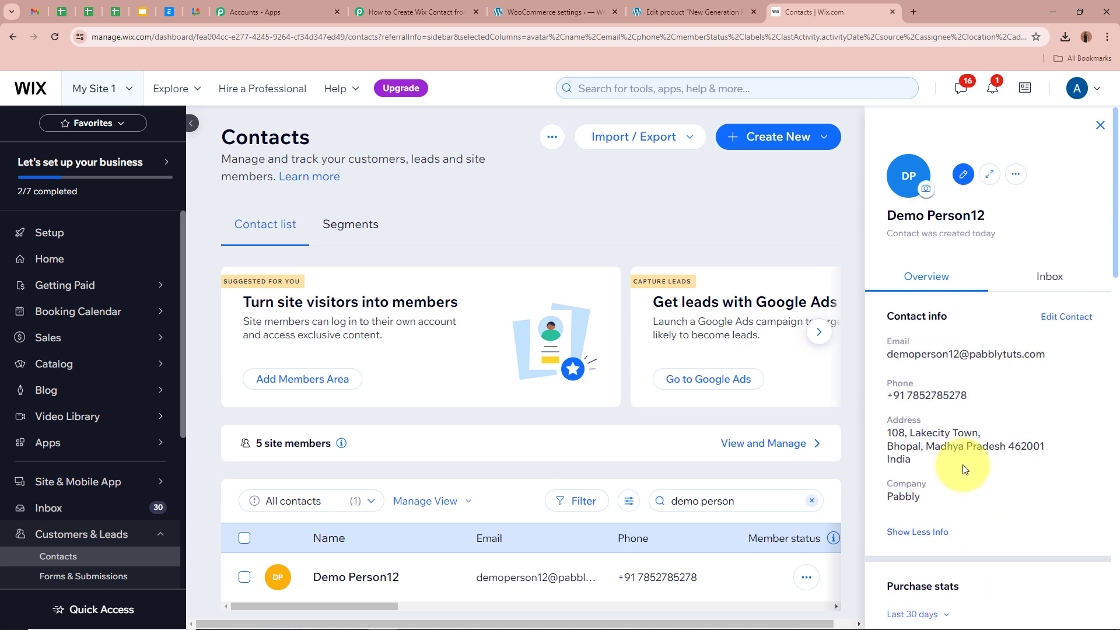
{"action": "left_click", "coordinate": [1099, 125]}
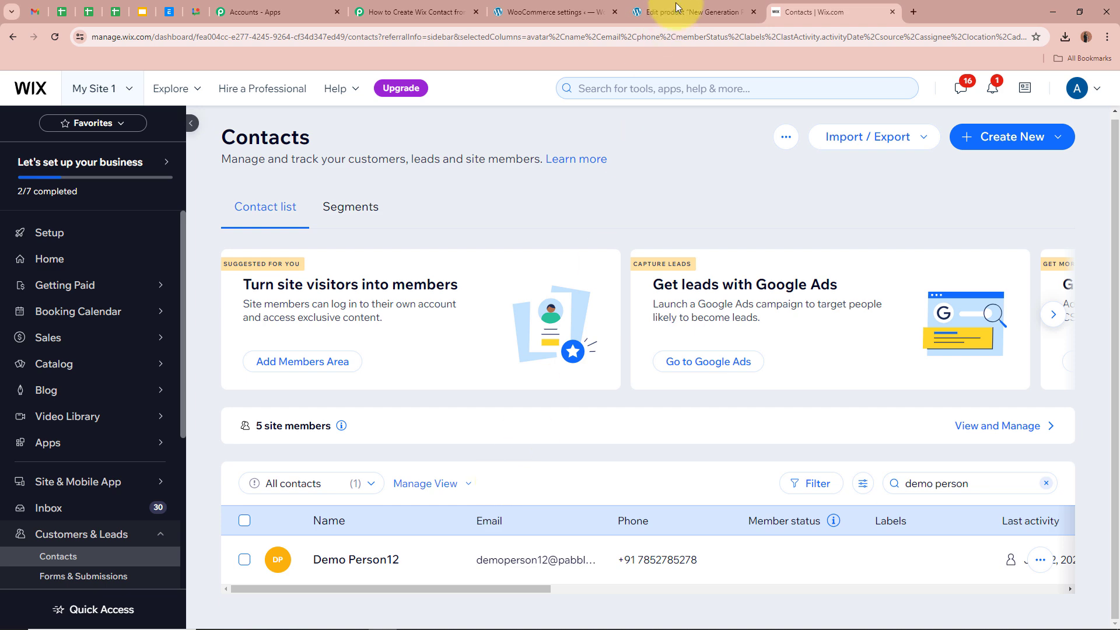
{"action": "left_click", "coordinate": [691, 12]}
- Open the New Generation Phone product page in a new tab and add it to the cart
{"action": "right_click", "coordinate": [325, 332]}
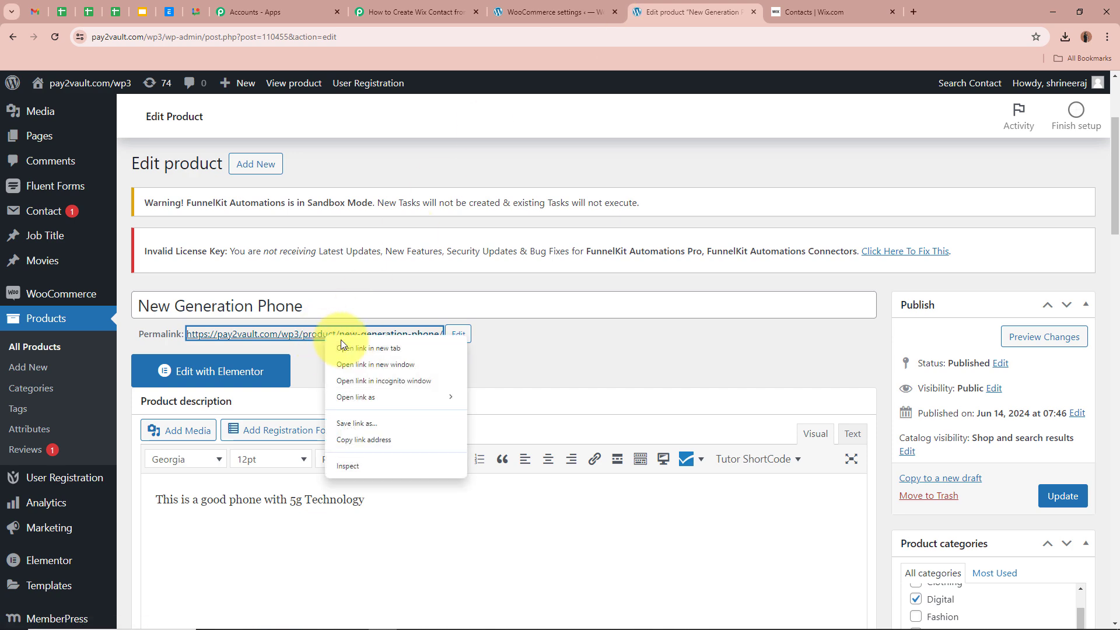
{"action": "left_click", "coordinate": [373, 345]}
{"action": "left_click", "coordinate": [779, 6]}
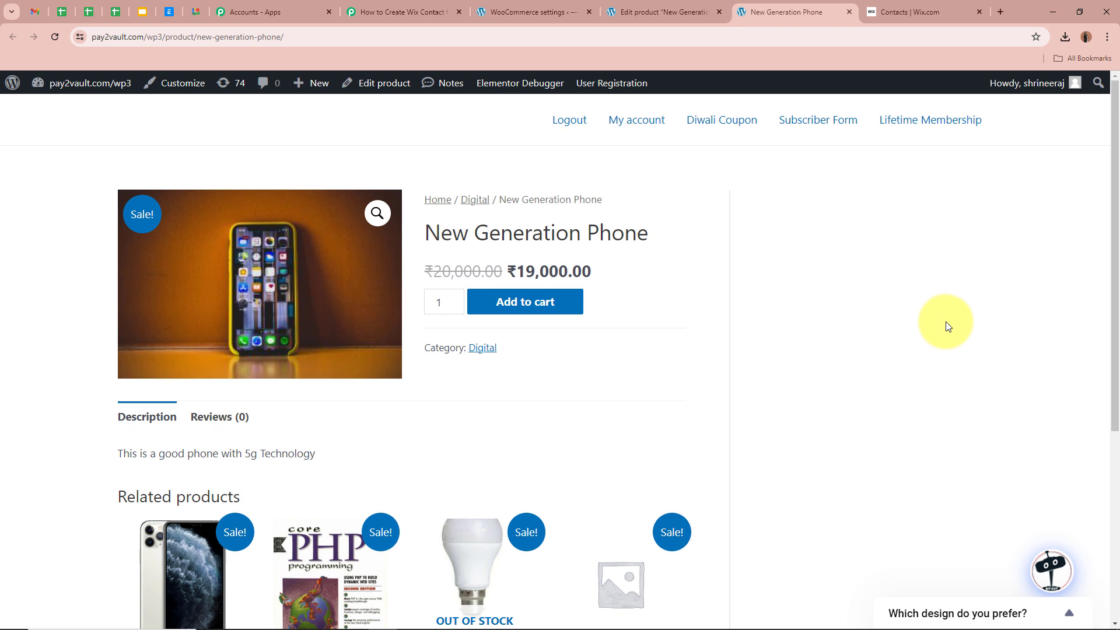
{"action": "left_click", "coordinate": [496, 301]}
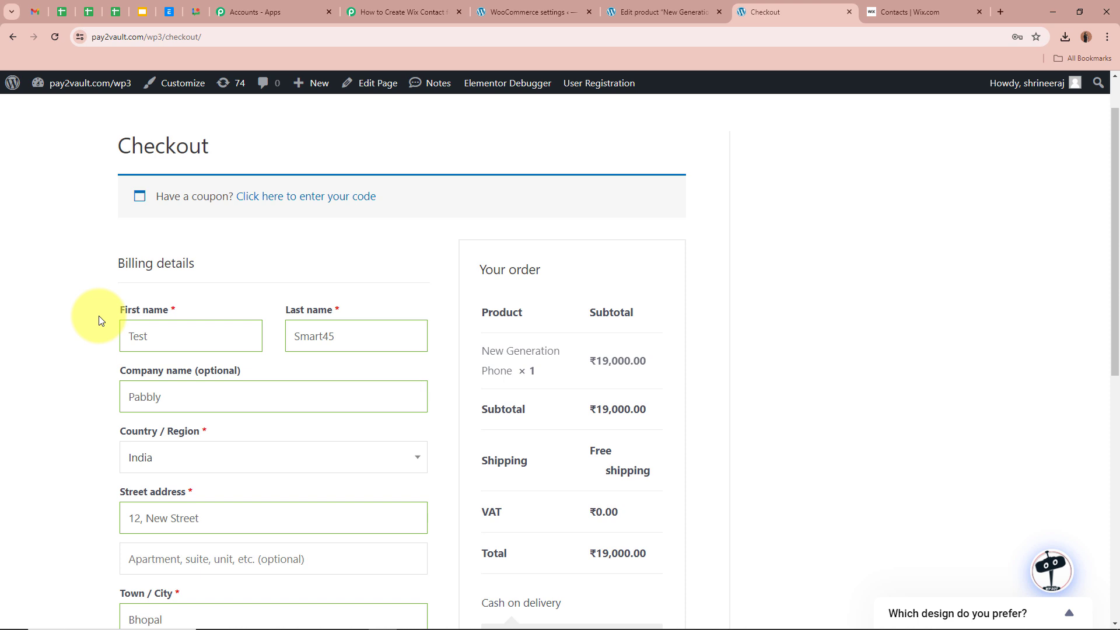
- Review checkout details and place the ₹19,000.00 cash-on-delivery order
{"action": "scroll", "coordinate": [100, 316], "scroll_direction": "down", "scroll_amount": 2}
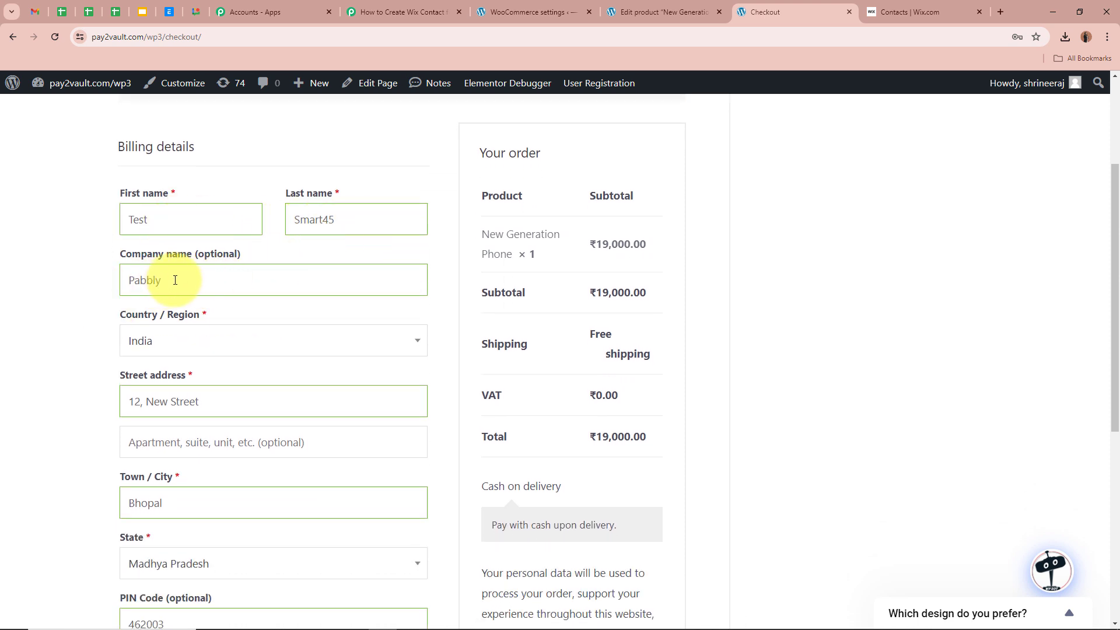
{"action": "scroll", "coordinate": [178, 280], "scroll_direction": "down", "scroll_amount": 2}
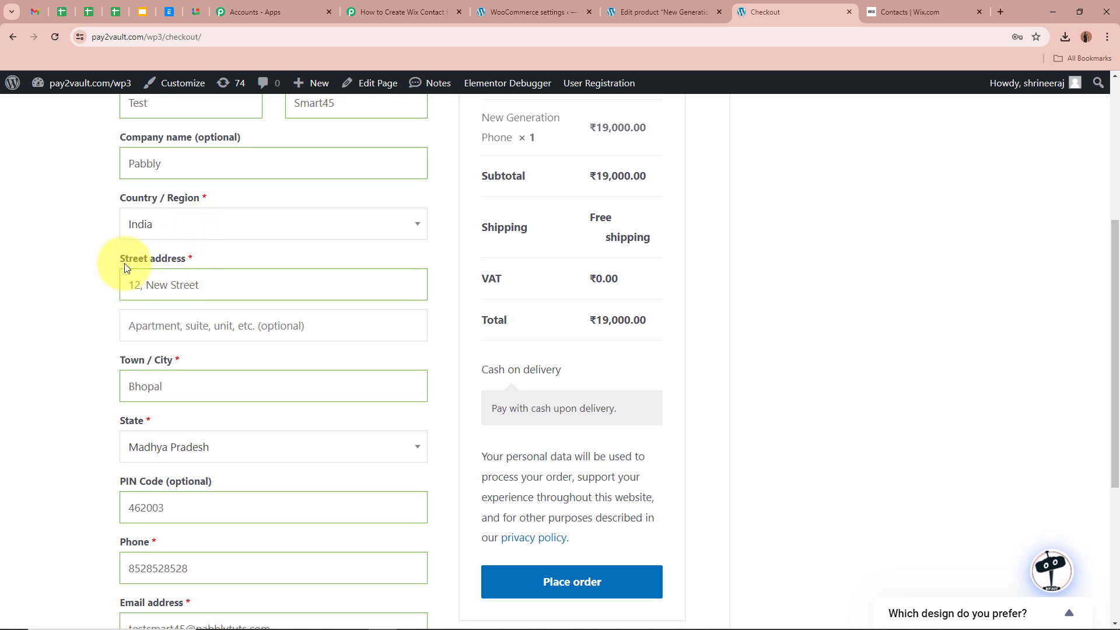
{"action": "scroll", "coordinate": [220, 288], "scroll_direction": "down", "scroll_amount": 3}
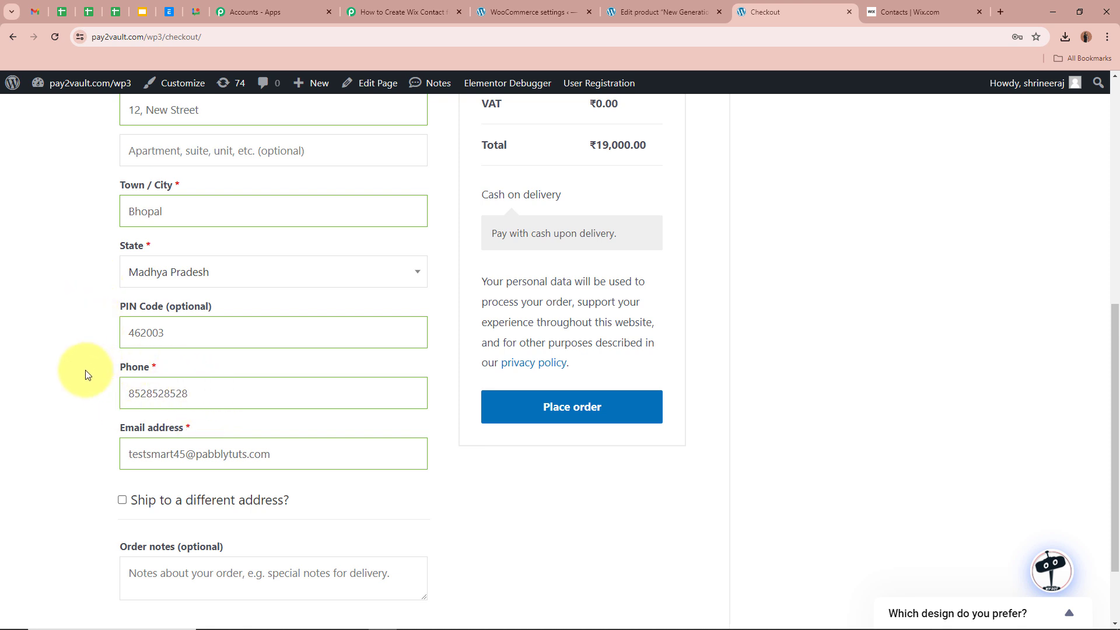
{"action": "scroll", "coordinate": [86, 374], "scroll_direction": "down", "scroll_amount": 1}
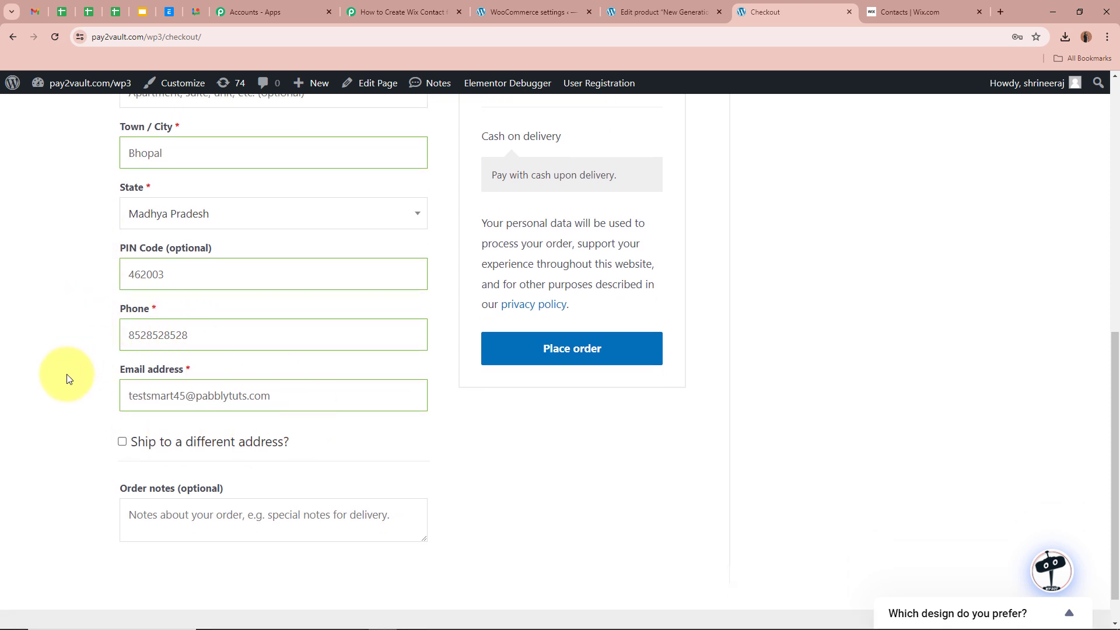
{"action": "scroll", "coordinate": [78, 383], "scroll_direction": "up", "scroll_amount": 4}
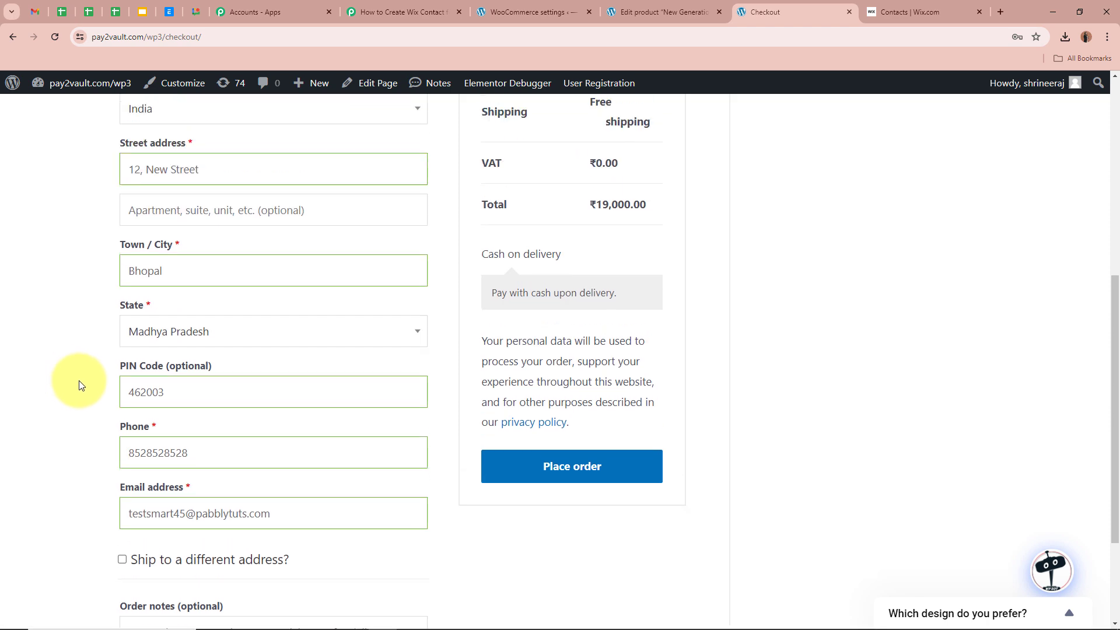
{"action": "scroll", "coordinate": [80, 382], "scroll_direction": "up", "scroll_amount": 2}
{"action": "scroll", "coordinate": [283, 437], "scroll_direction": "down", "scroll_amount": 4}
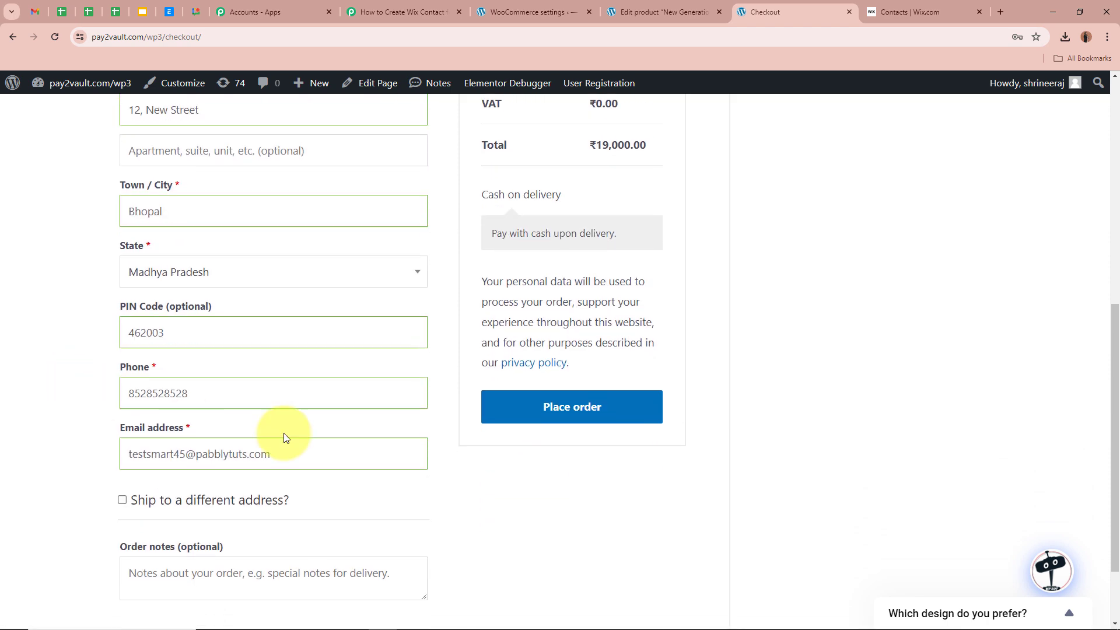
{"action": "left_click", "coordinate": [632, 408]}
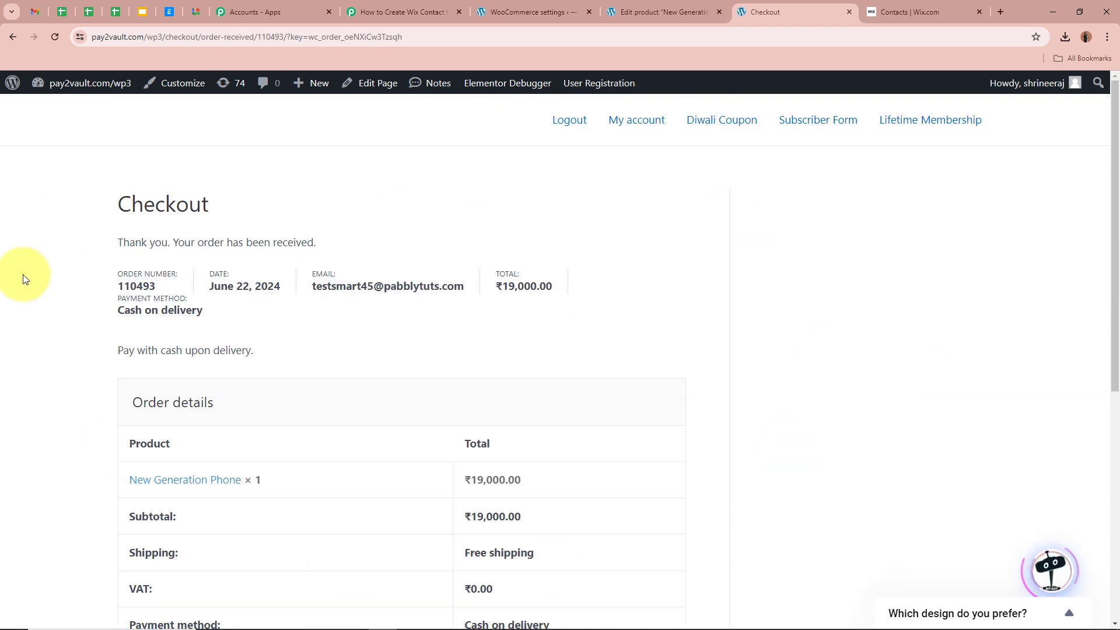
{"action": "left_click_drag", "start_coordinate": [117, 243], "coordinate": [513, 243]}
{"action": "left_click", "coordinate": [592, 225]}
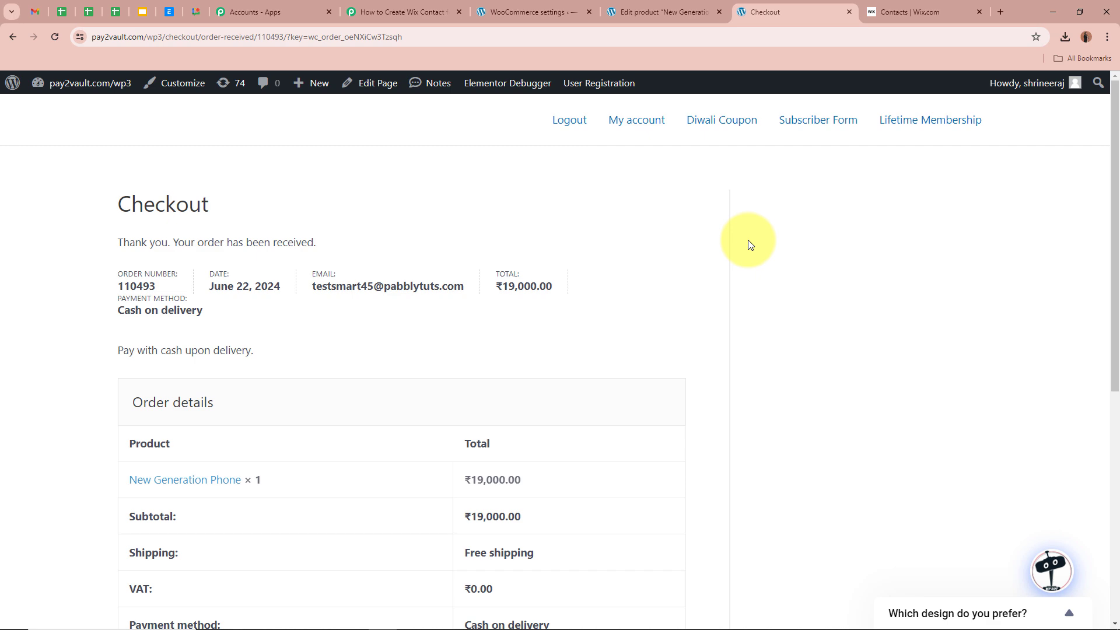
- Reload Wix Contacts, search for the new order's customer, and review their full contact details
{"action": "left_click", "coordinate": [933, 9]}
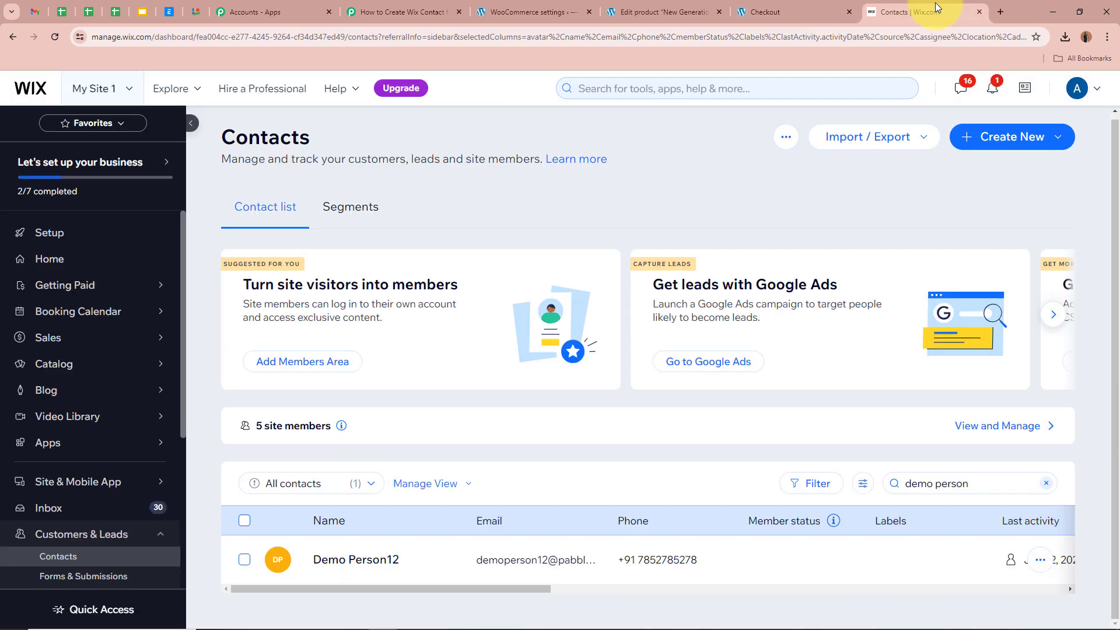
{"action": "left_click", "coordinate": [61, 41]}
{"action": "scroll", "coordinate": [630, 425], "scroll_direction": "down", "scroll_amount": 4}
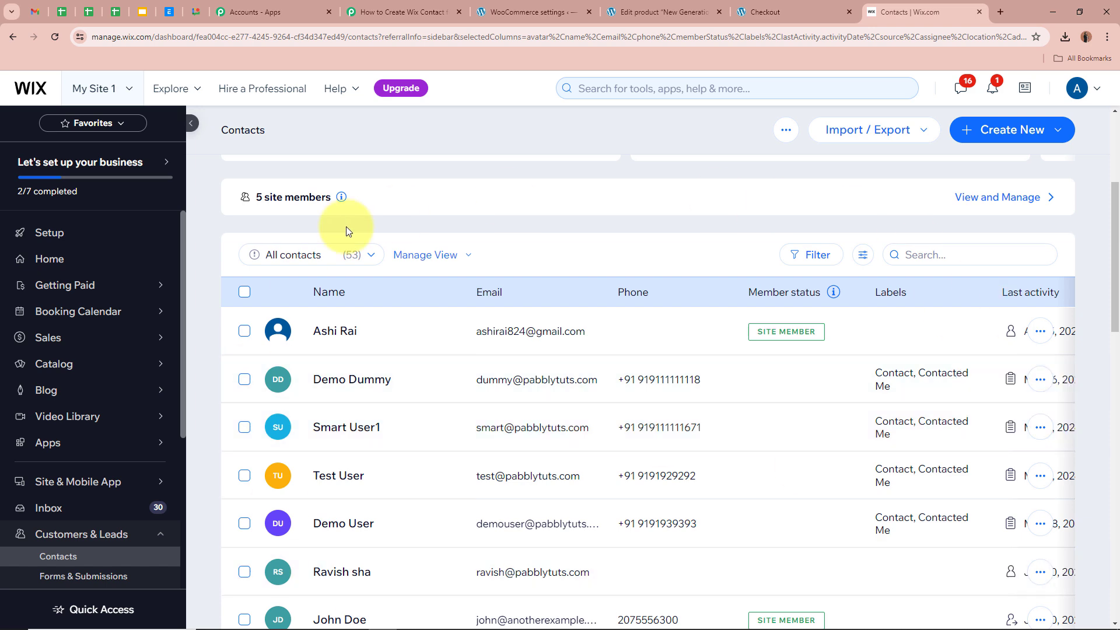
{"action": "left_click", "coordinate": [962, 255]}
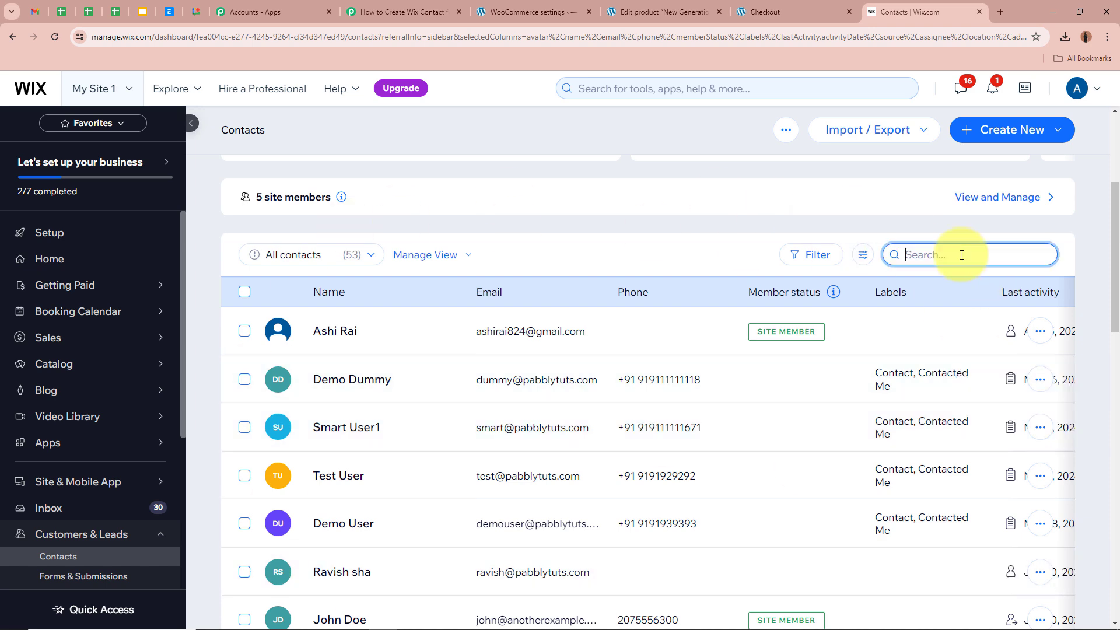
{"action": "type", "text": "test smart"}
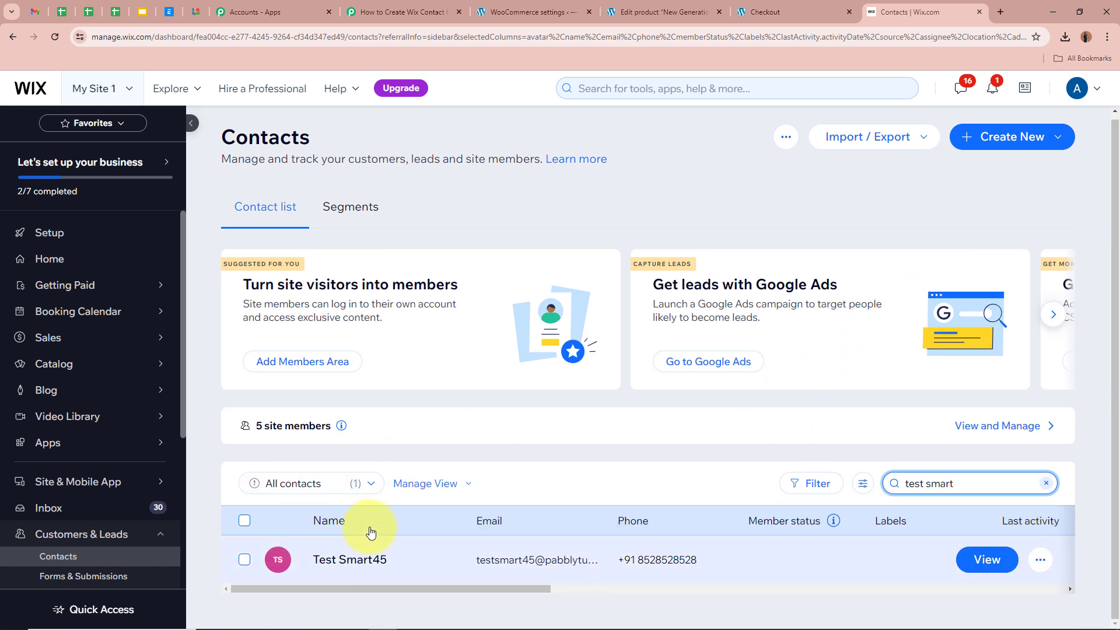
{"action": "left_click", "coordinate": [339, 559]}
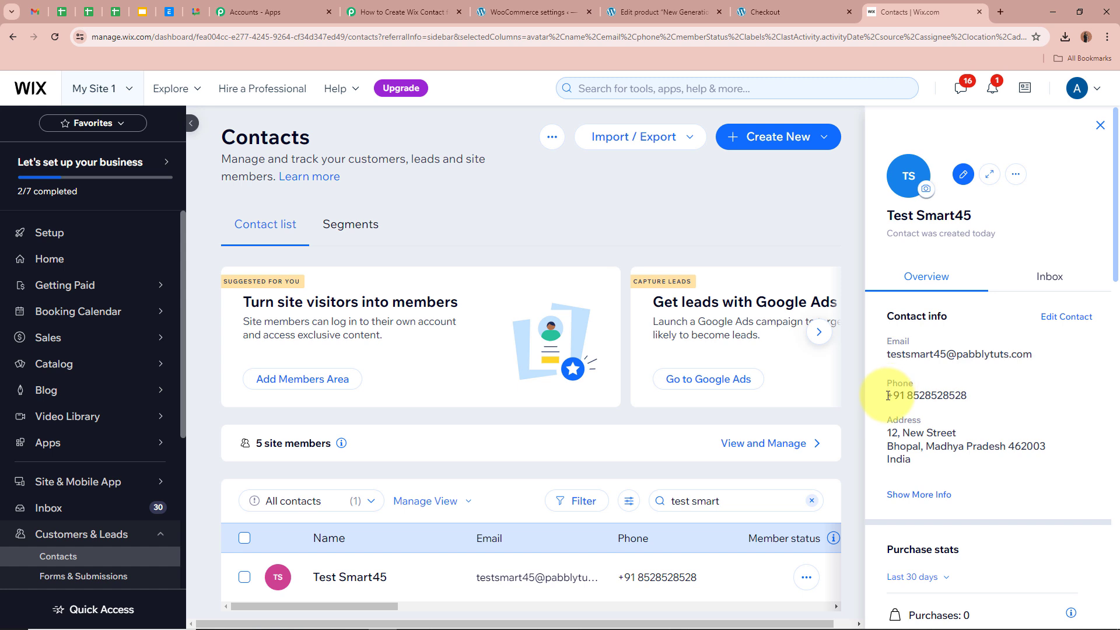
{"action": "left_click", "coordinate": [898, 494]}
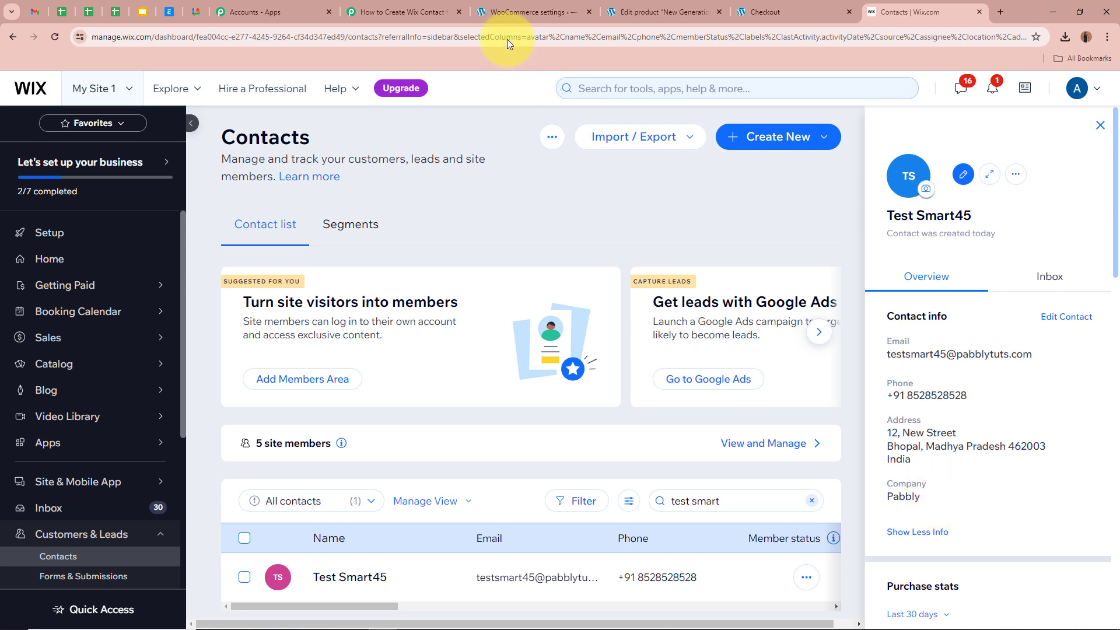
{"action": "left_click", "coordinate": [377, 14]}
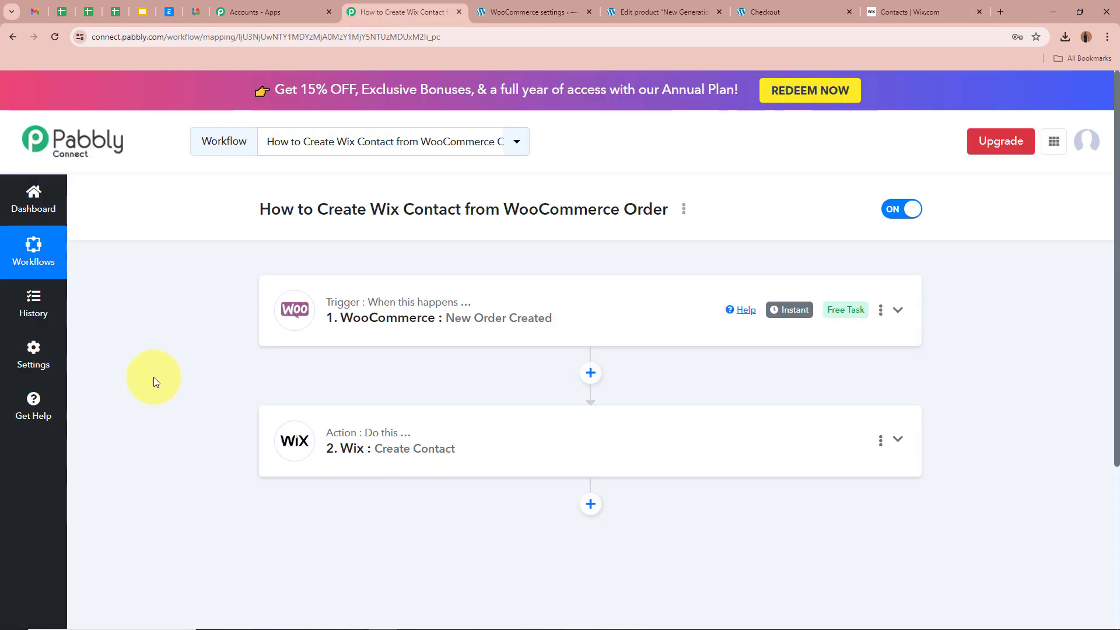